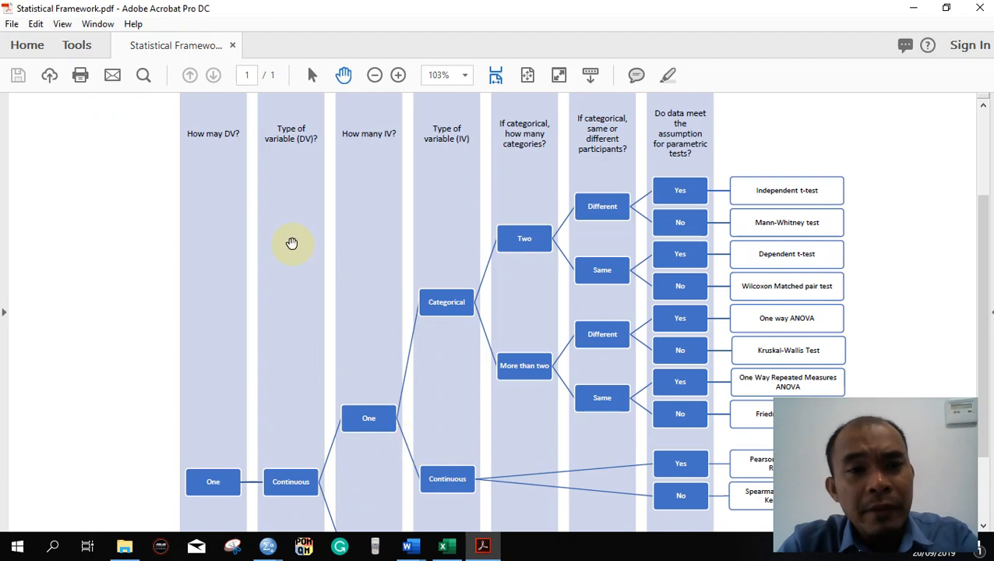
# - Compare the conceptual framework in the Word document with the Statistical Framework PDF for the number and type of dependent and independent variables
pyautogui.hotkey('alt', 'Tab')
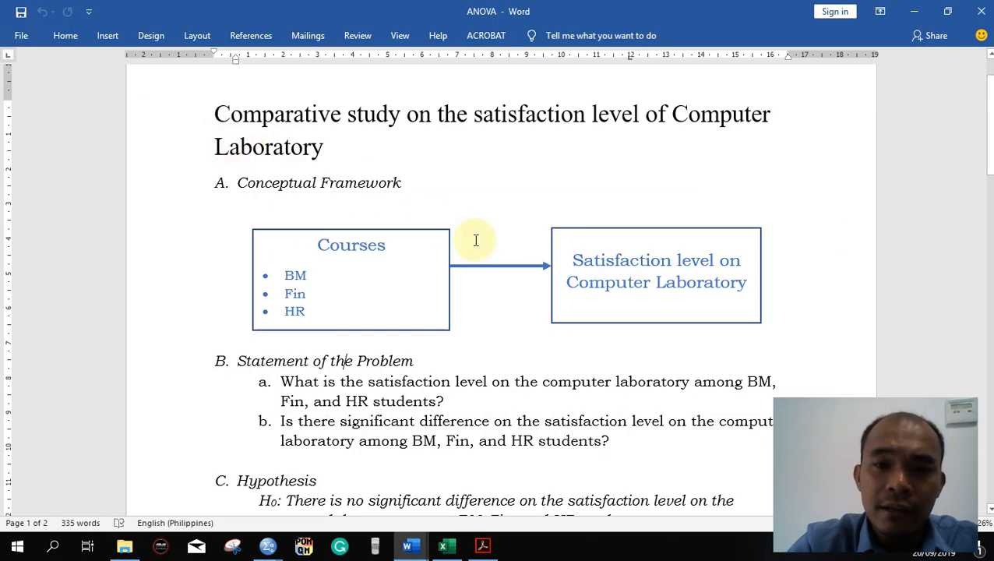
pyautogui.hotkey('alt', 'Tab')
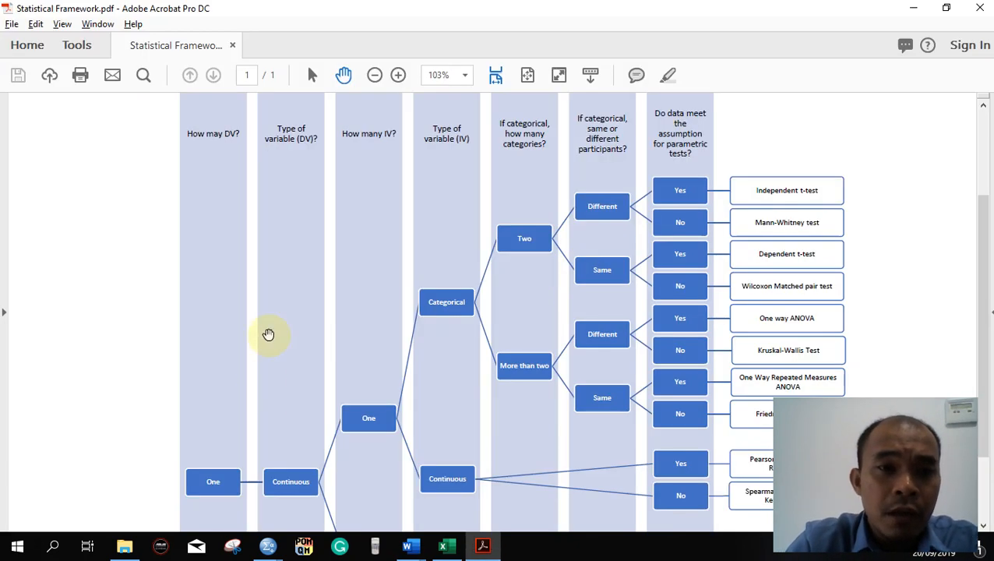
pyautogui.hotkey('alt', 'Tab')
pyautogui.hotkey('alt', 'Tab')
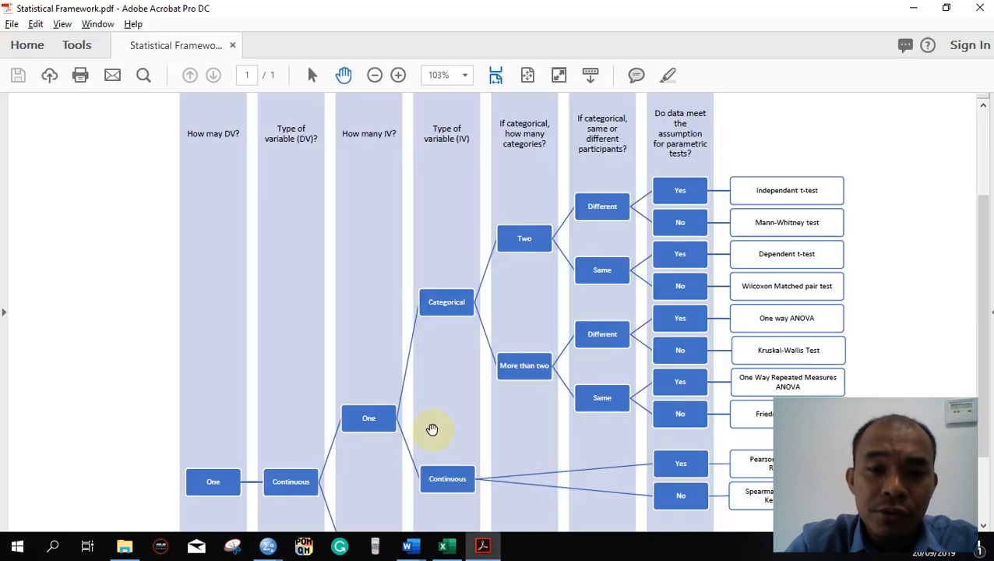
pyautogui.hotkey('alt', 'Tab')
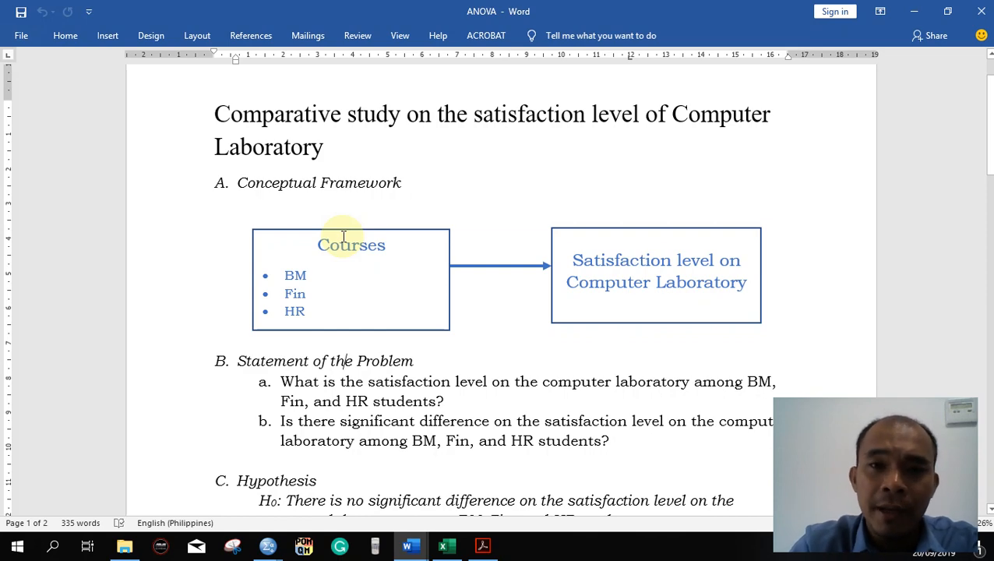
pyautogui.click(338, 241)
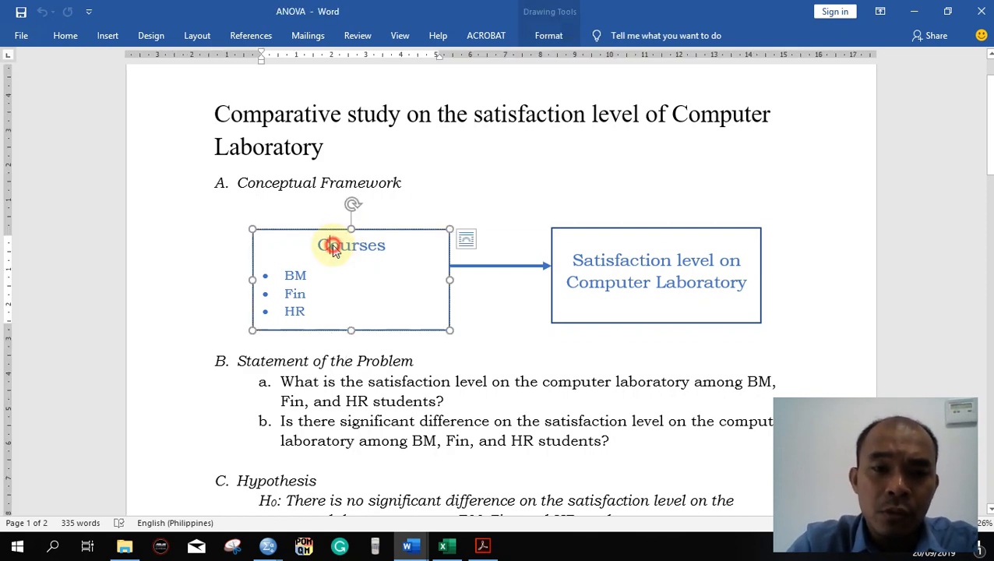
pyautogui.hotkey('alt', 'Tab')
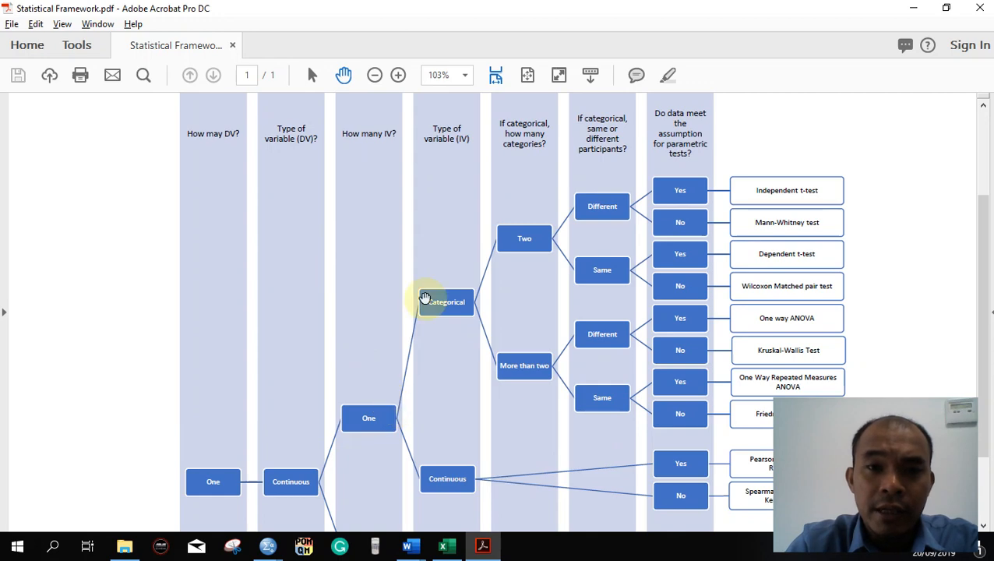
pyautogui.hotkey('alt', 'Tab')
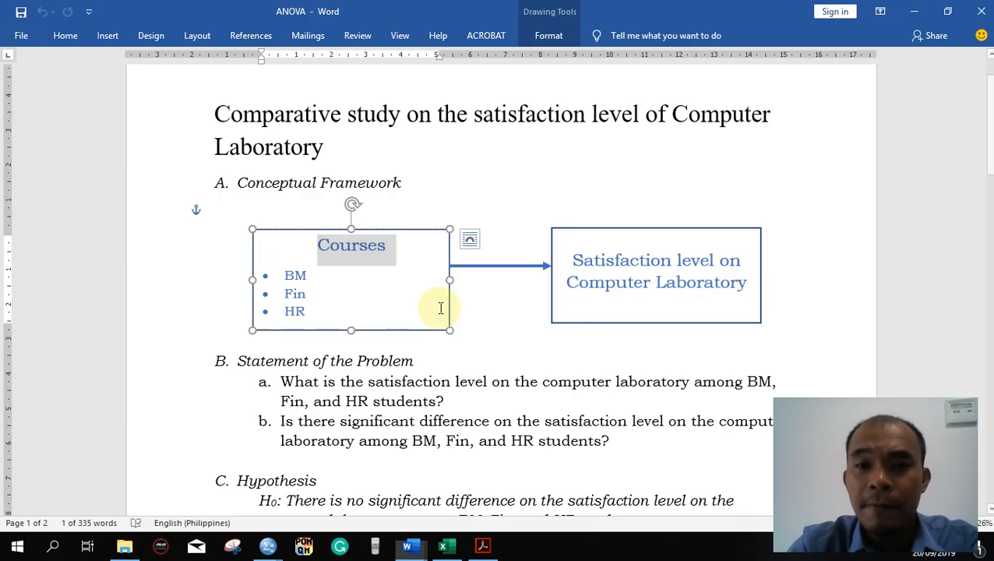
# - Check the BM, Fin and HR course groups in Word against the PDF's criteria for number of categories and same or different participants
pyautogui.hotkey('alt', 'Tab')
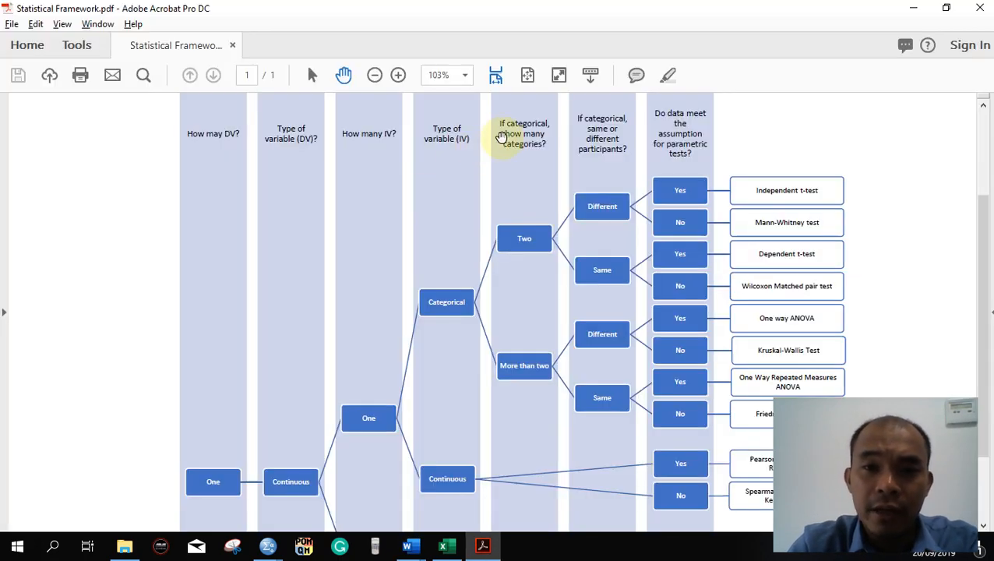
pyautogui.hotkey('alt', 'Tab')
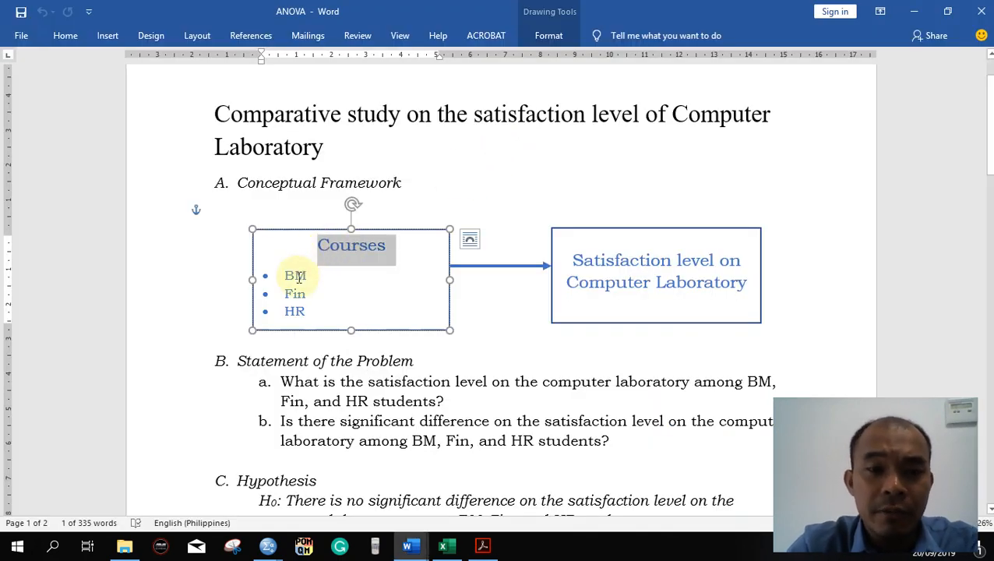
pyautogui.hotkey('alt', 'Tab')
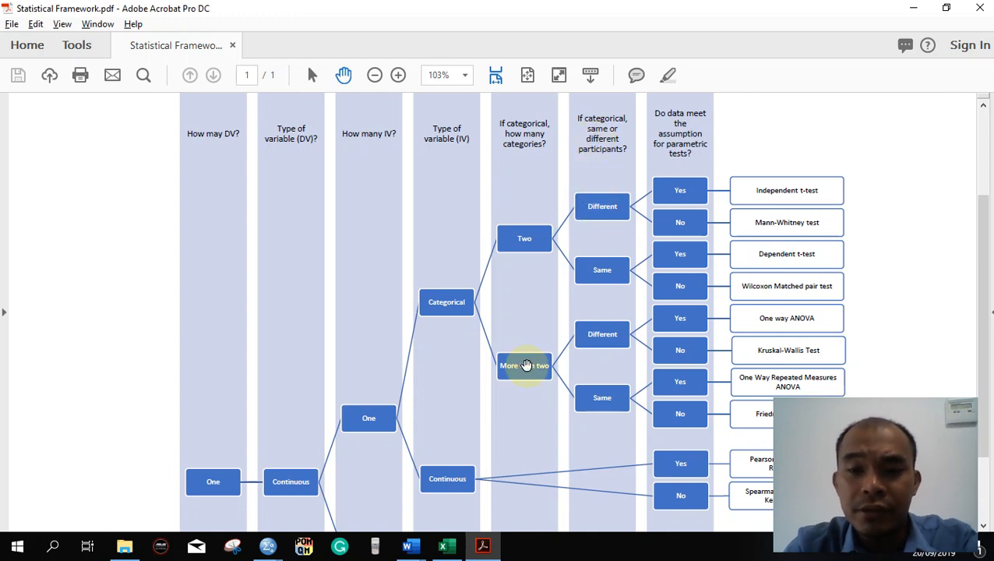
pyautogui.hotkey('alt', 'Tab')
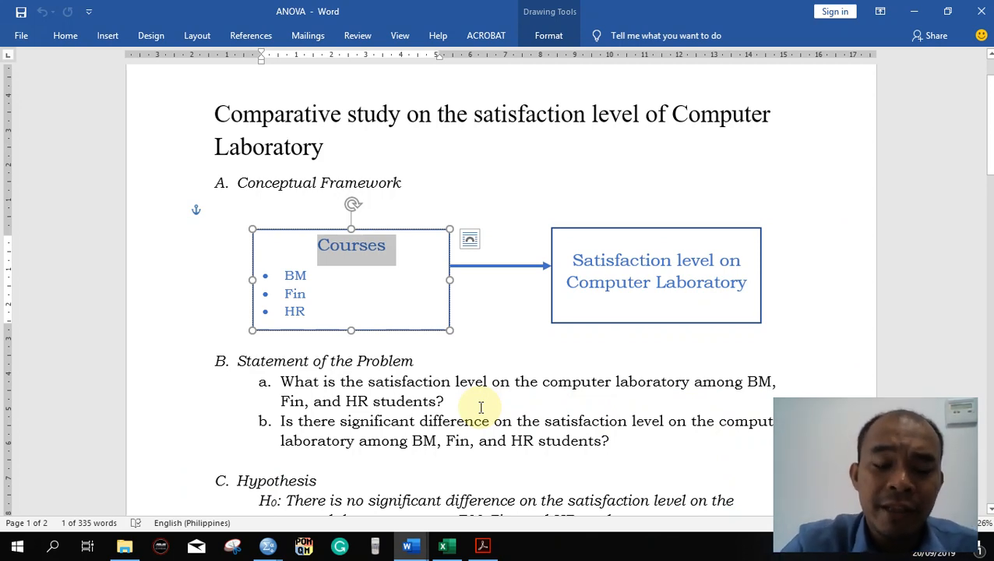
pyautogui.click(309, 276)
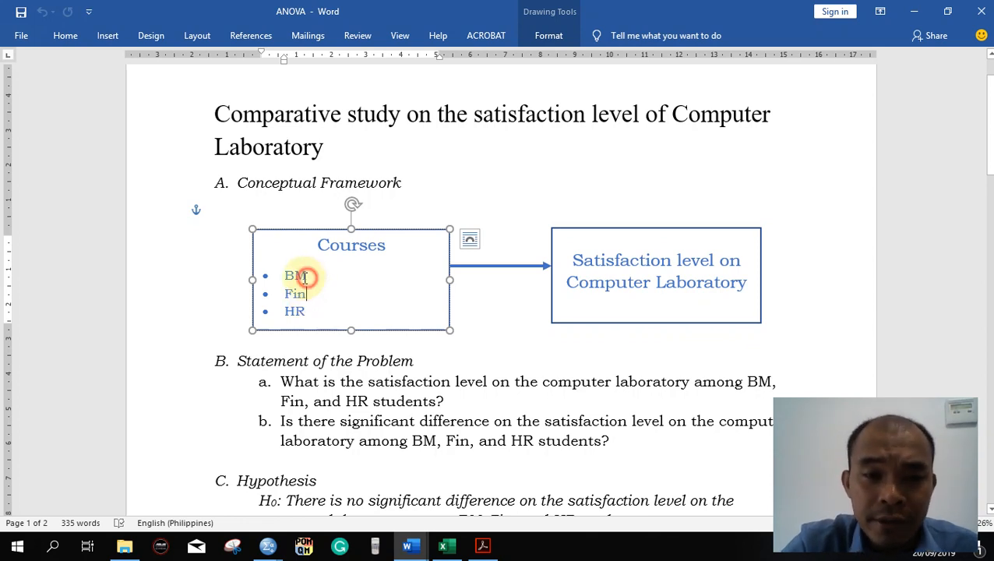
pyautogui.moveTo(308, 276); pyautogui.dragTo(279, 277)
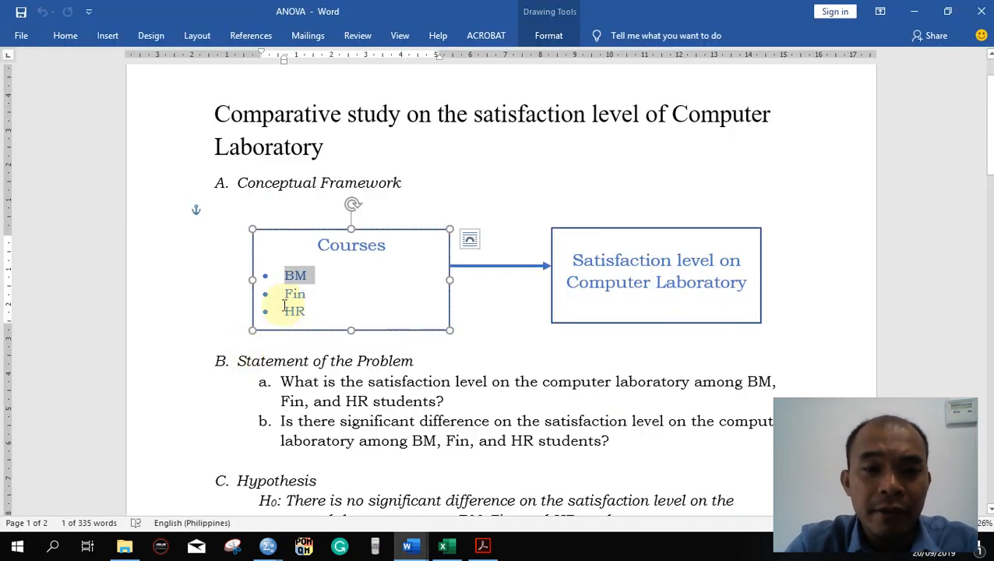
pyautogui.hotkey('alt', 'Tab')
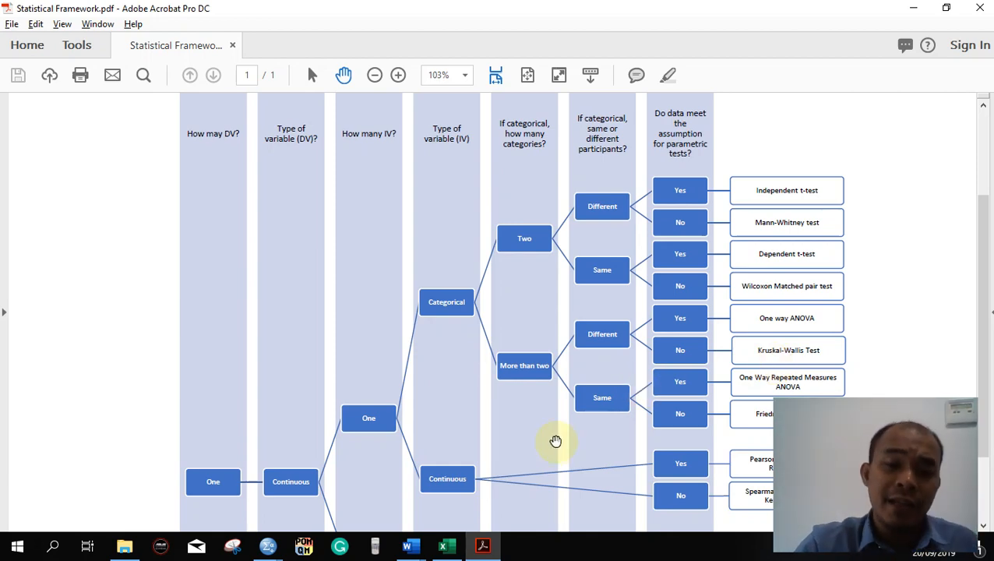
# - Switch to the ANOVA1_final workbook in Excel and examine the first respondent's Satisfaction1 and Satisfaction2 scores
pyautogui.click(443, 545)
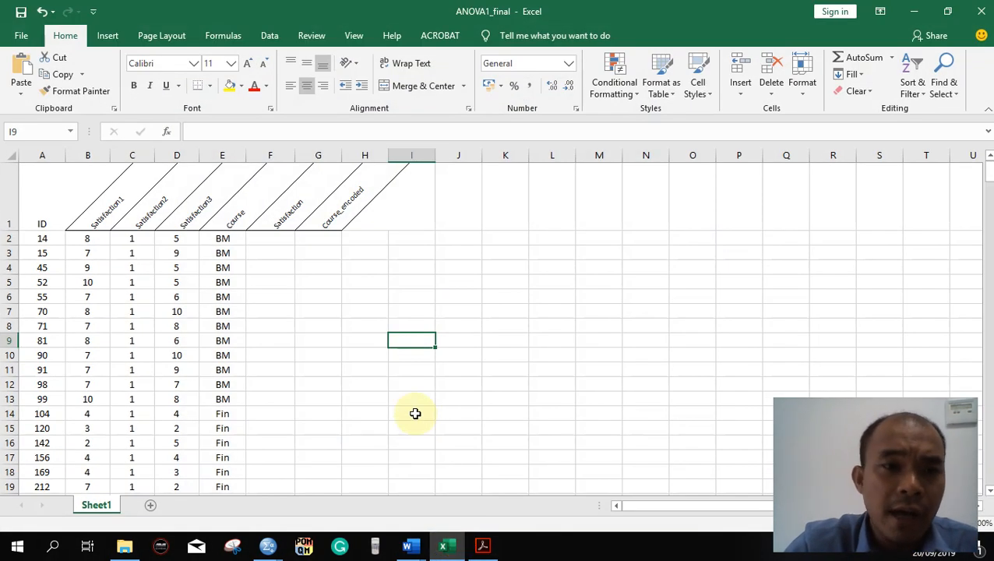
pyautogui.click(85, 241)
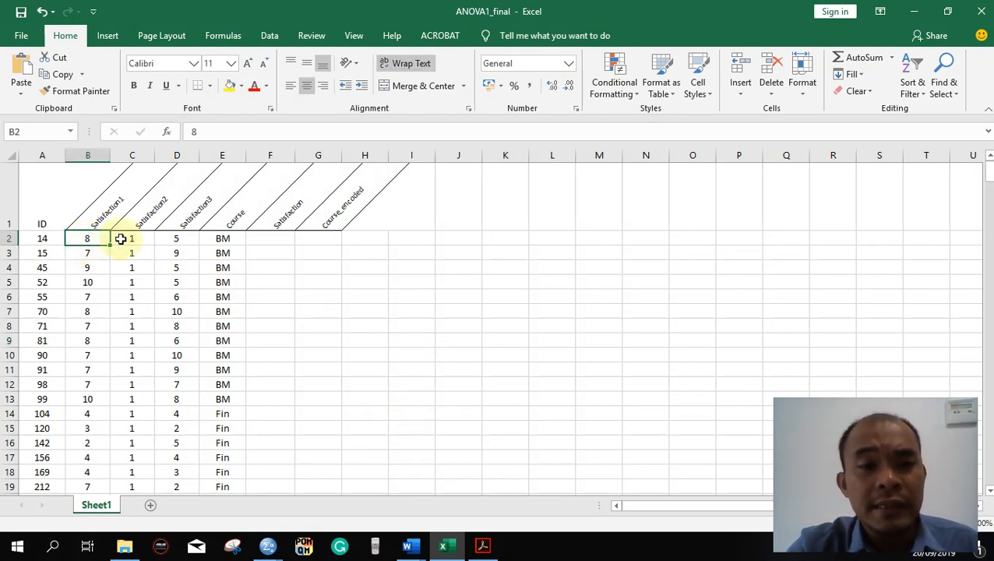
pyautogui.click(123, 237)
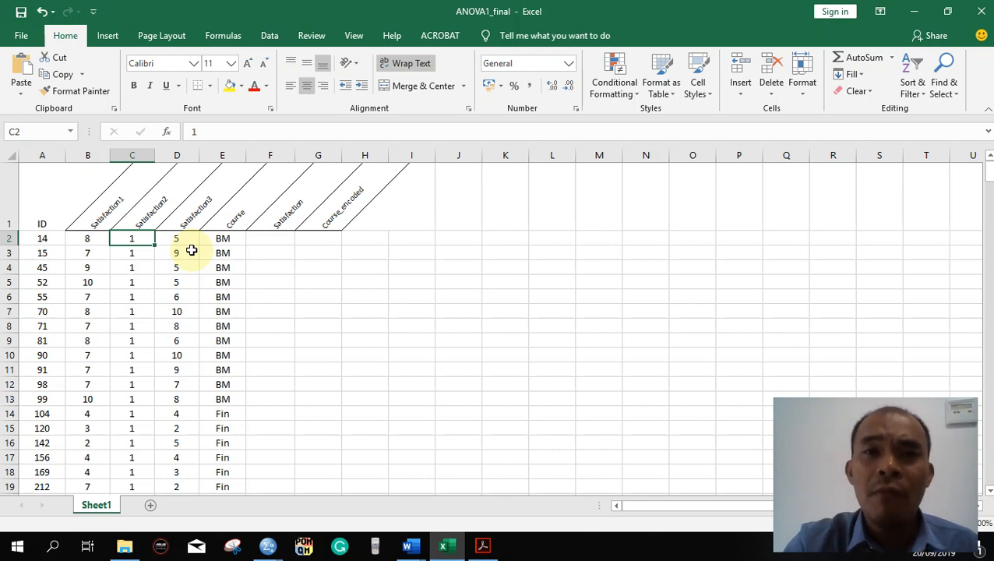
# - Calculate the first respondent's mean satisfaction in F2 with the formula =AVERAGE(B2:D2)
pyautogui.click(280, 239)
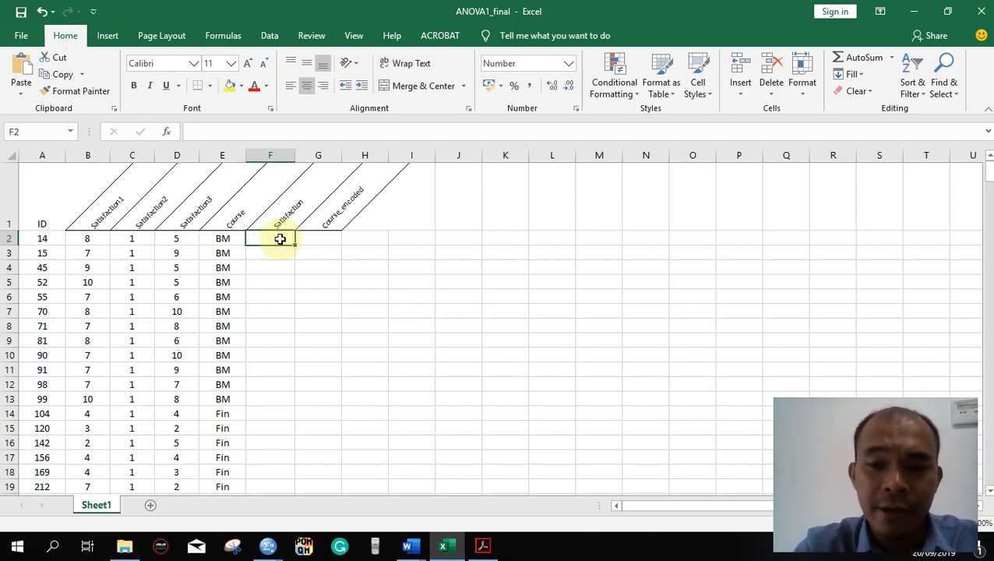
pyautogui.write('=')
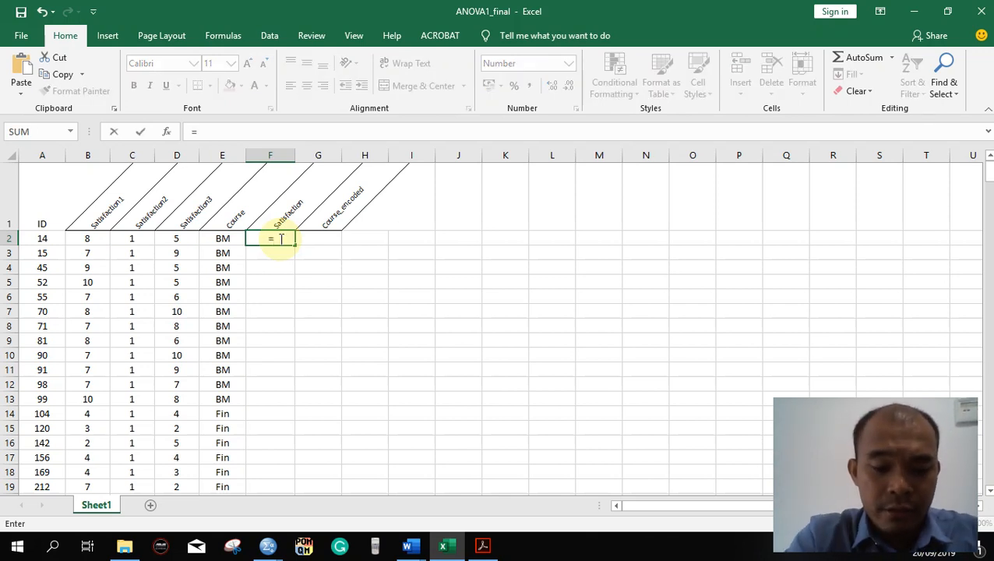
pyautogui.write('avera')
pyautogui.press('Tab')
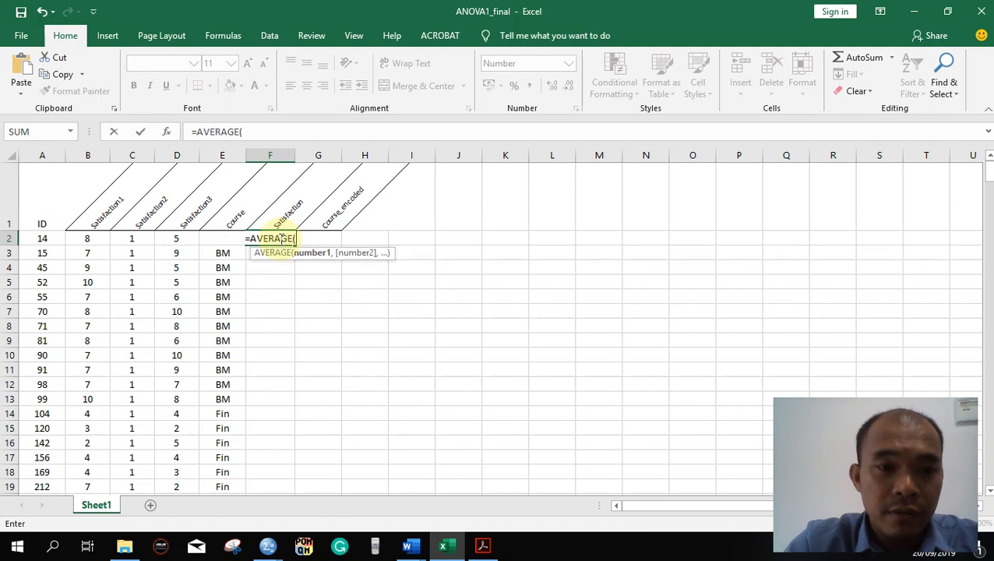
pyautogui.moveTo(87, 238); pyautogui.dragTo(162, 238)
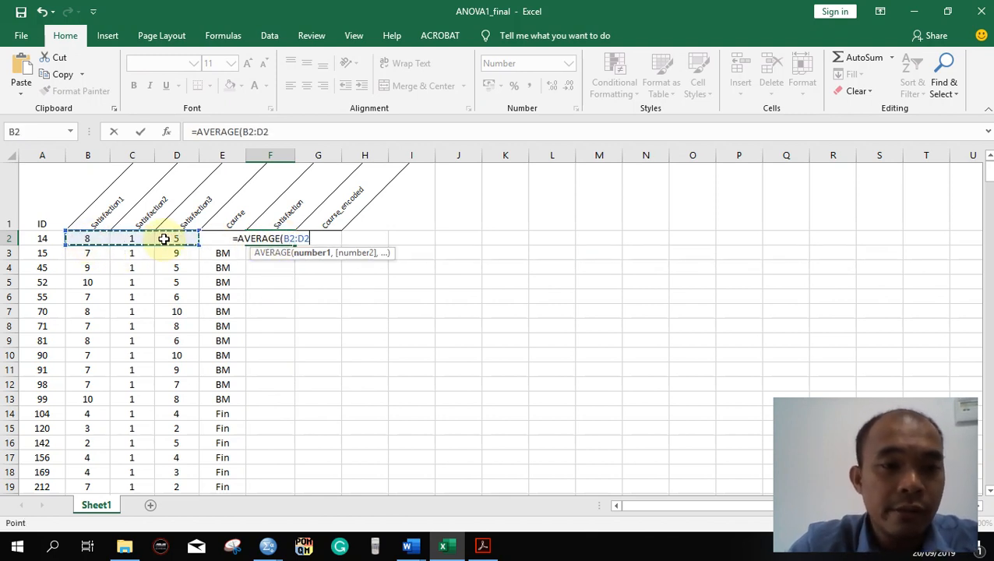
pyautogui.press('Return')
pyautogui.click(319, 239)
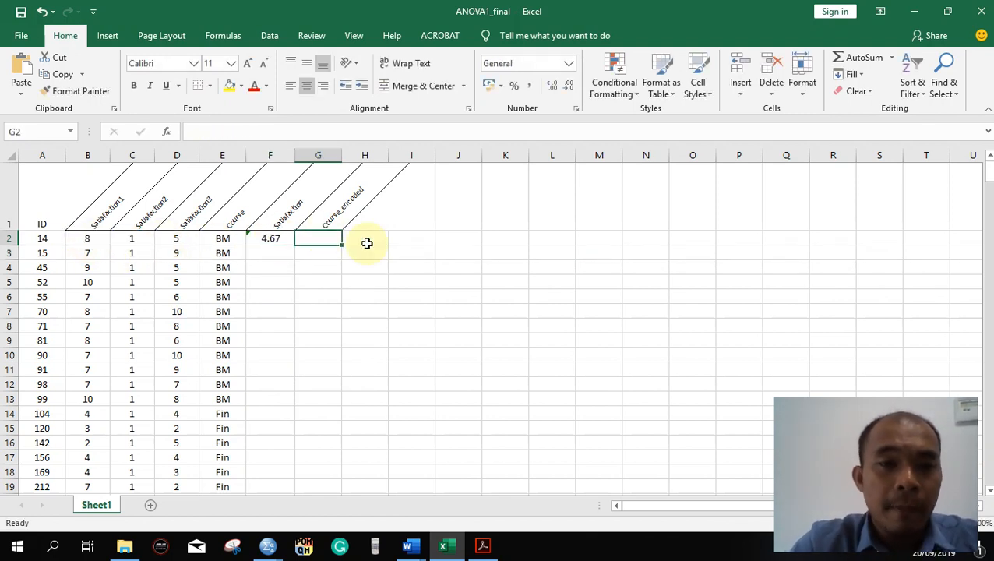
# - Fill the average formula from F2 down the Satisfaction column to the last data row, 332
pyautogui.click(270, 243)
pyautogui.moveTo(296, 245); pyautogui.dragTo(277, 471)
pyautogui.scroll(20, 332, 418)
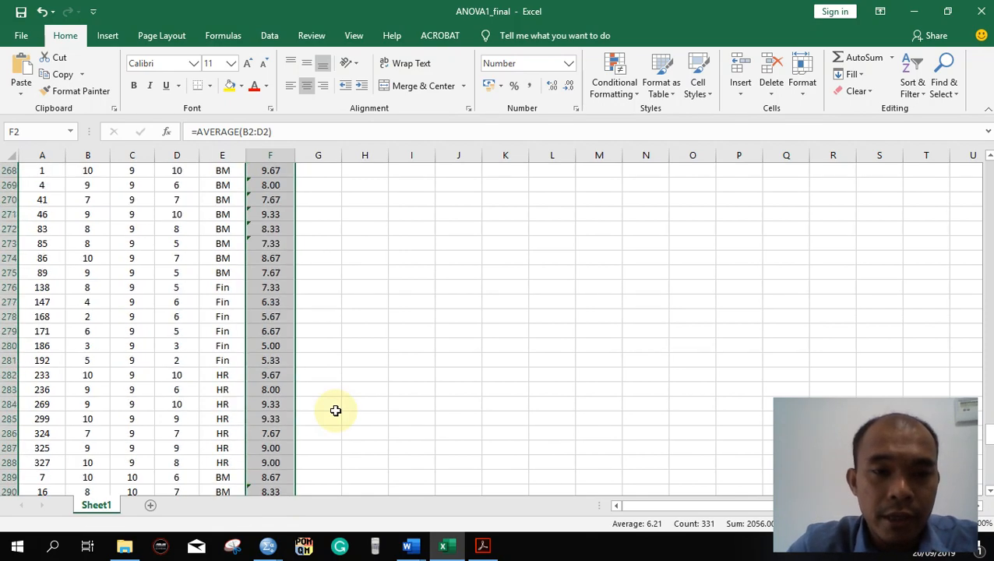
pyautogui.scroll(20, 335, 410)
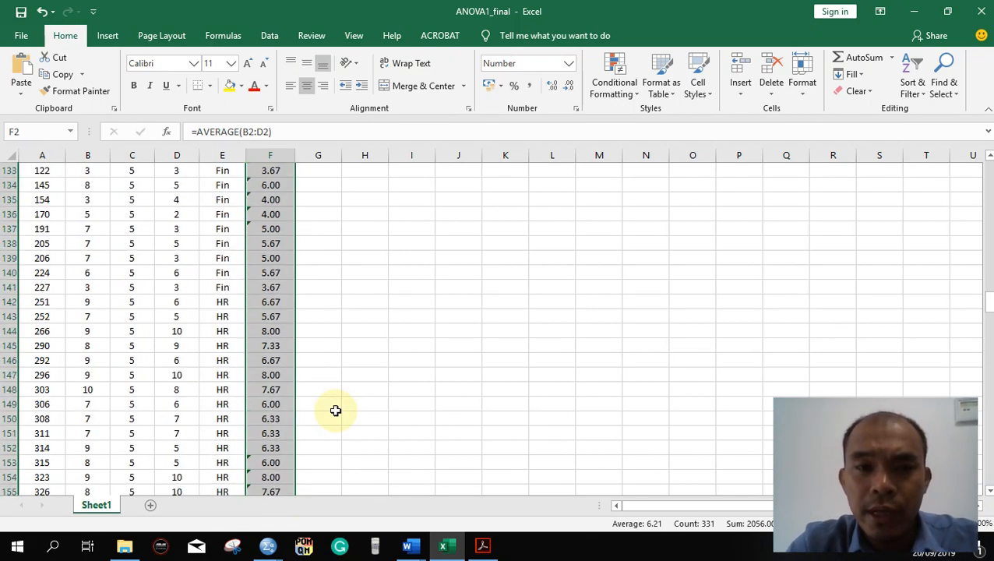
pyautogui.scroll(19, 335, 411)
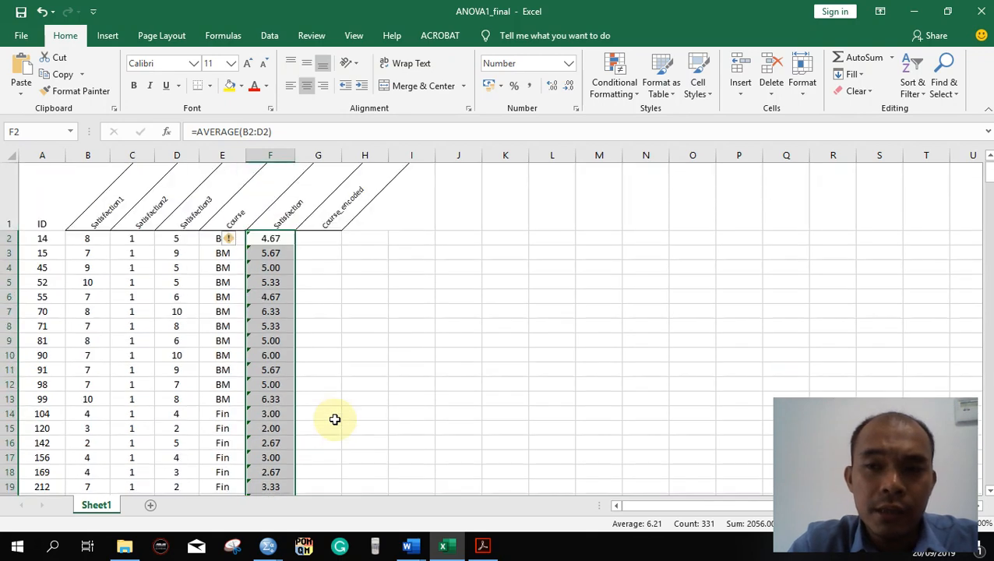
# - Ignore the omitted-adjacent-cells error for all the filled formulas in the Satisfaction column
pyautogui.click(236, 240)
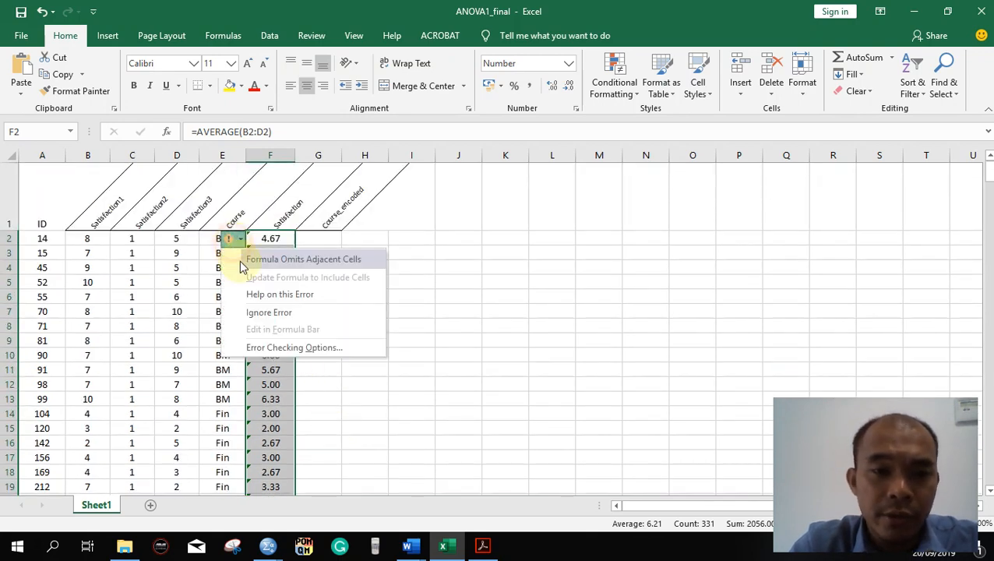
pyautogui.click(263, 312)
pyautogui.click(310, 240)
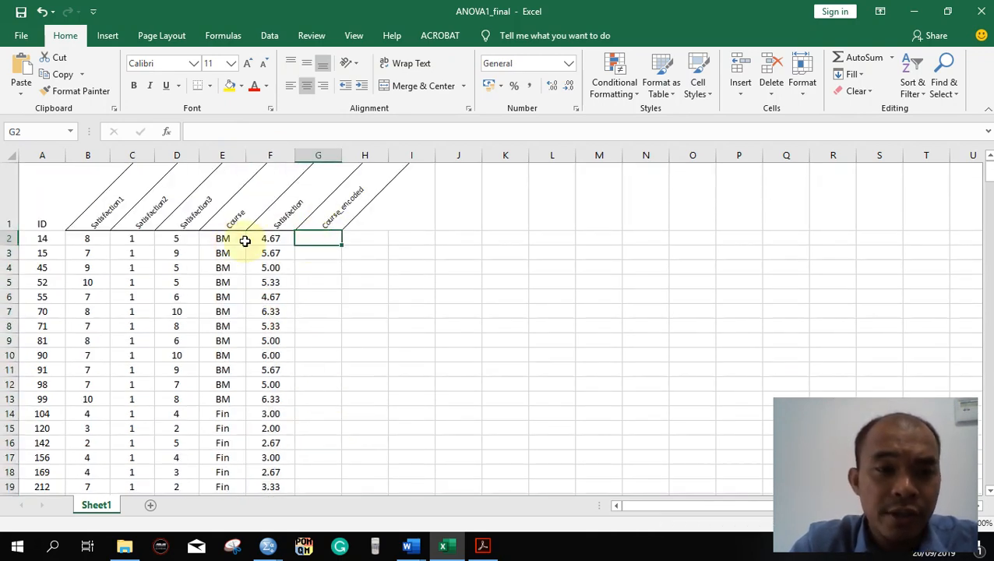
# - Copy the course names in E2:E332 into the Course_encoded column, starting at G2
pyautogui.moveTo(213, 238); pyautogui.dragTo(211, 479)
pyautogui.hotkey('ctrl', 'c')
pyautogui.moveTo(124, 545)
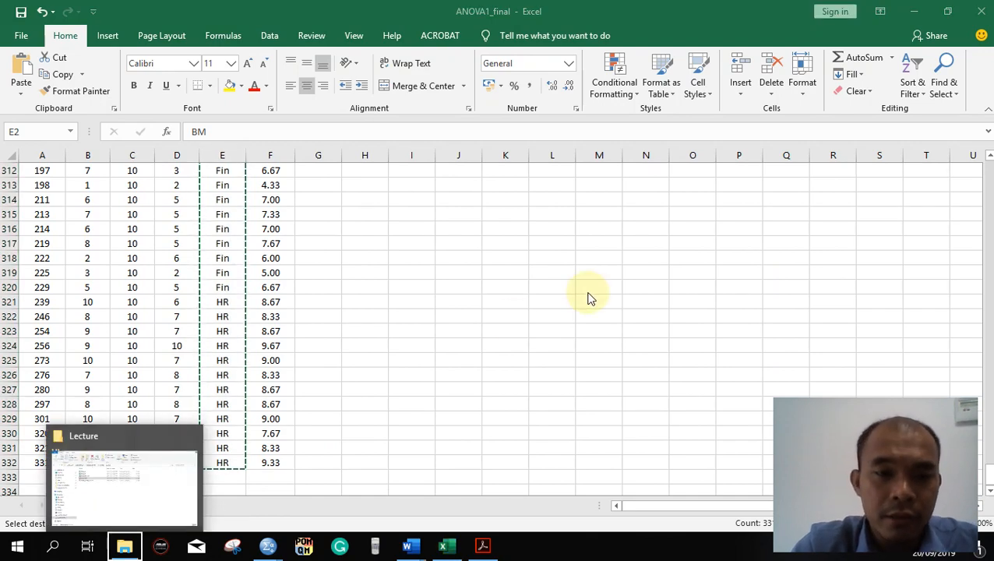
pyautogui.scroll(20, 588, 294)
pyautogui.scroll(20, 585, 315)
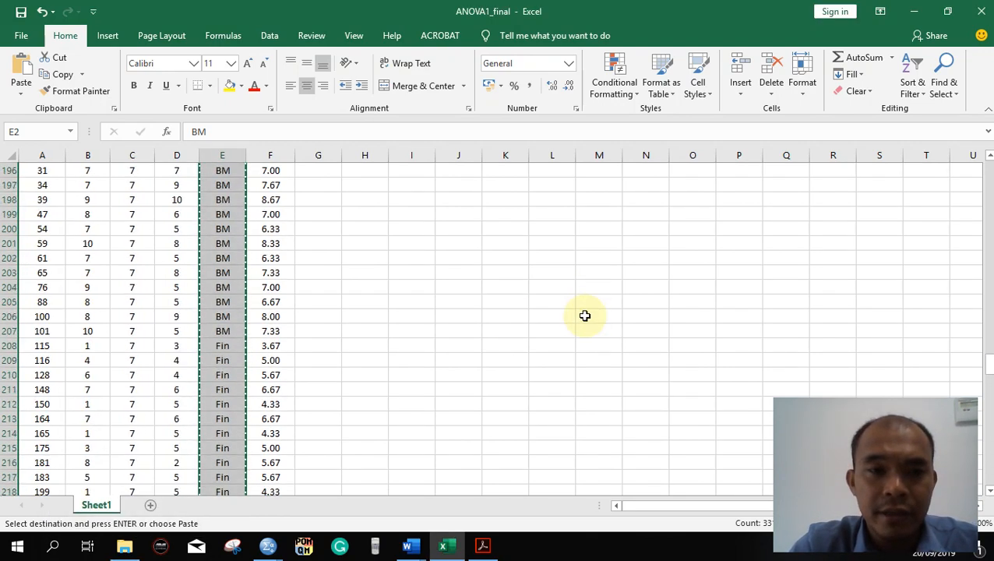
pyautogui.scroll(20, 585, 315)
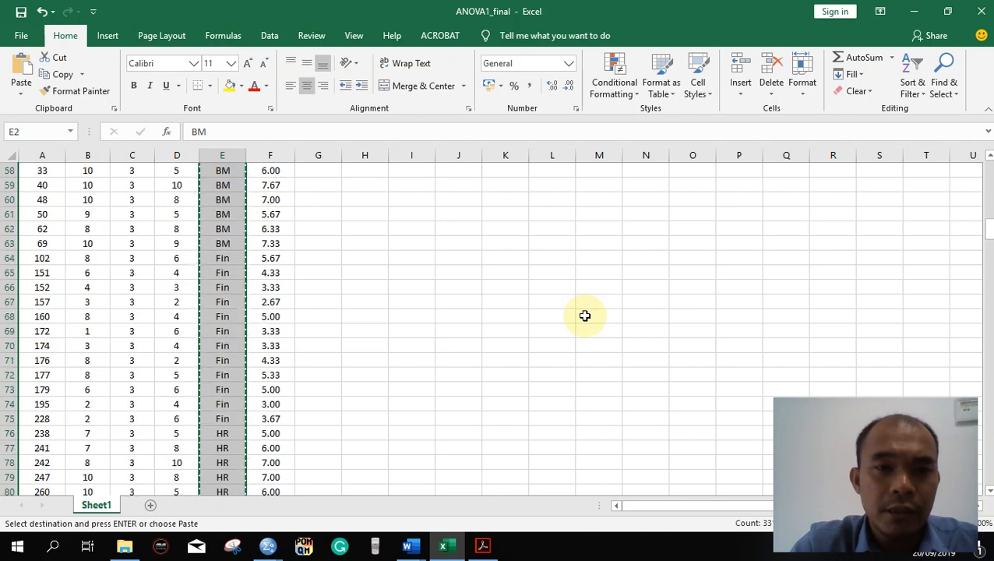
pyautogui.click(317, 238)
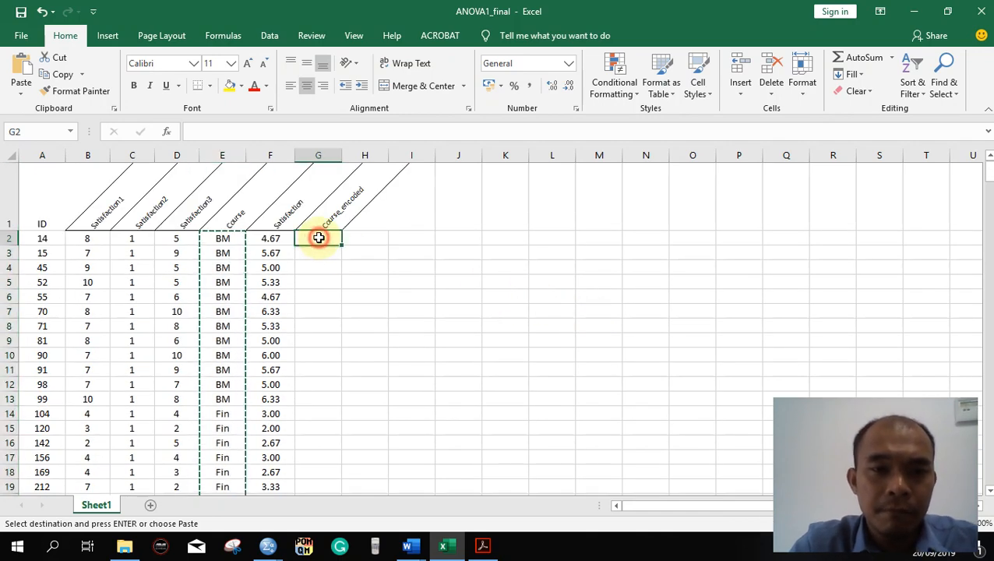
pyautogui.hotkey('ctrl', 'v')
# - Enter a course coding key in K3:L5 that pairs BM with 1, Fin with 2 and HR with 3
pyautogui.click(497, 253)
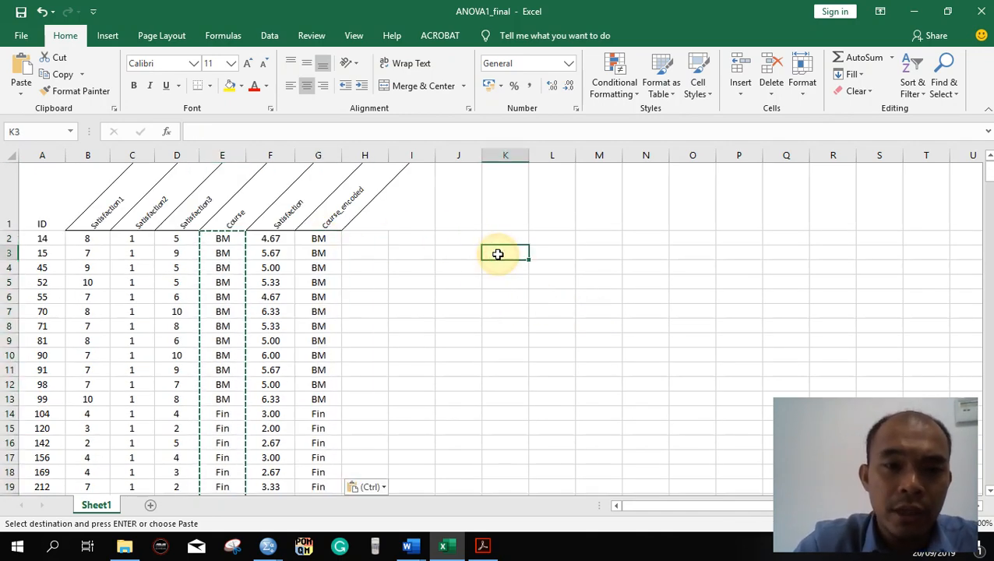
pyautogui.write('BM')
pyautogui.press('Tab')
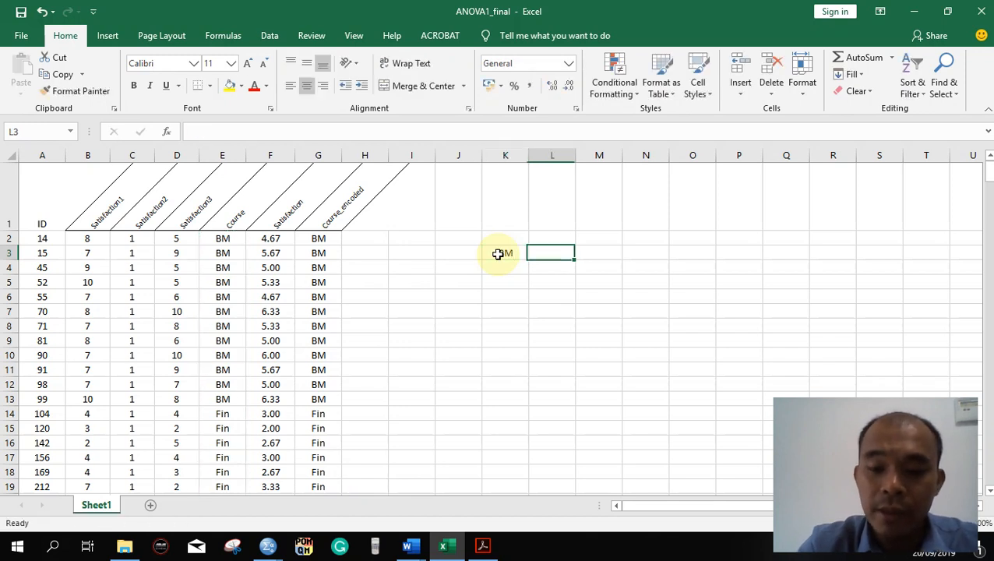
pyautogui.write('1')
pyautogui.press('Return')
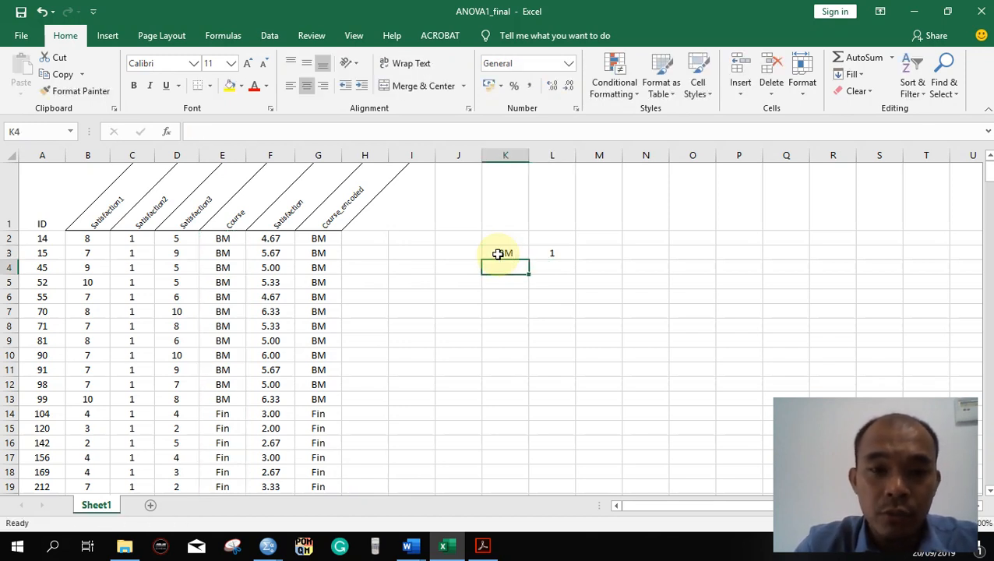
pyautogui.write('Fi')
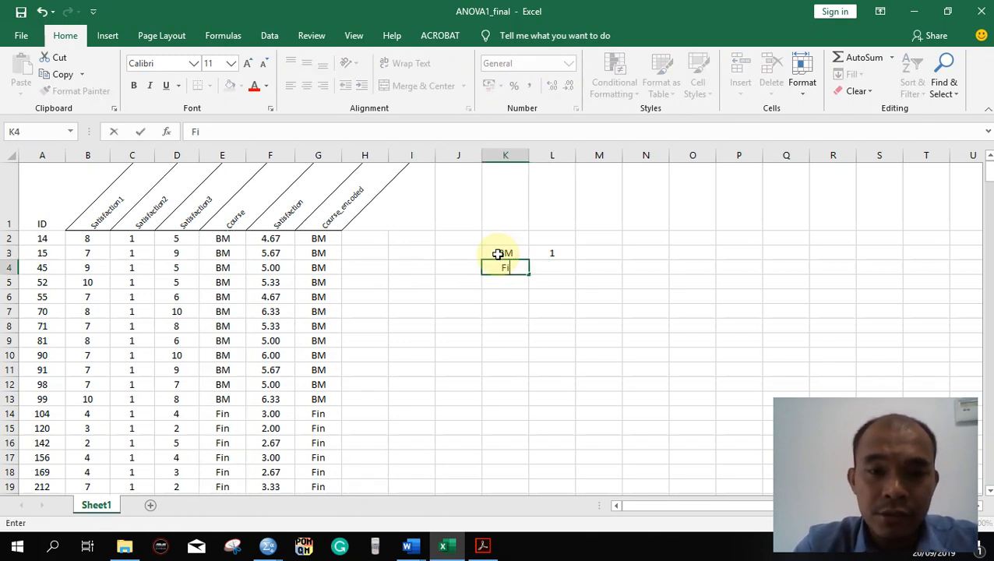
pyautogui.write('n')
pyautogui.press('Tab')
pyautogui.write('2')
pyautogui.press('Return')
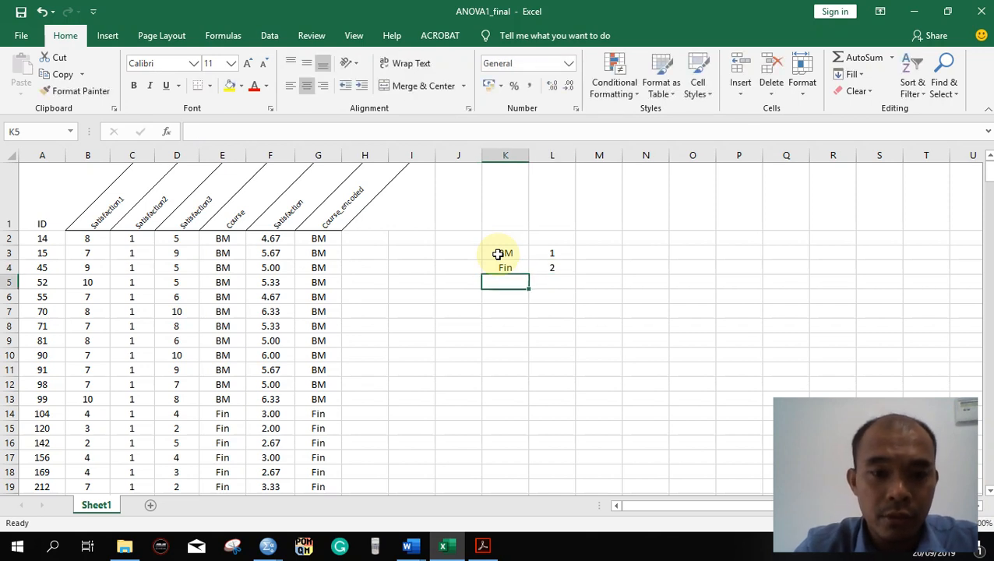
pyautogui.write('HR')
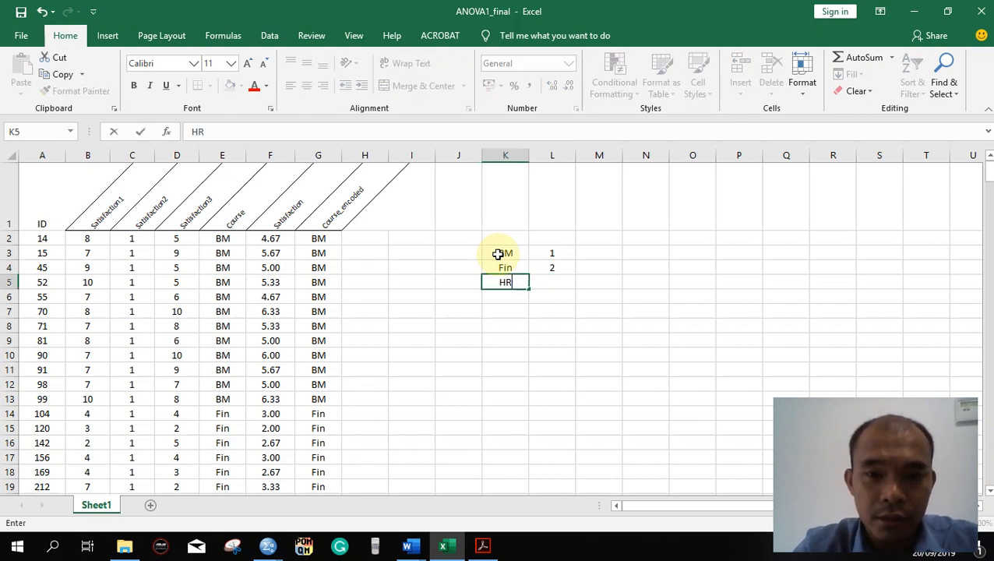
pyautogui.press('Tab')
pyautogui.write('3')
pyautogui.press('Return')
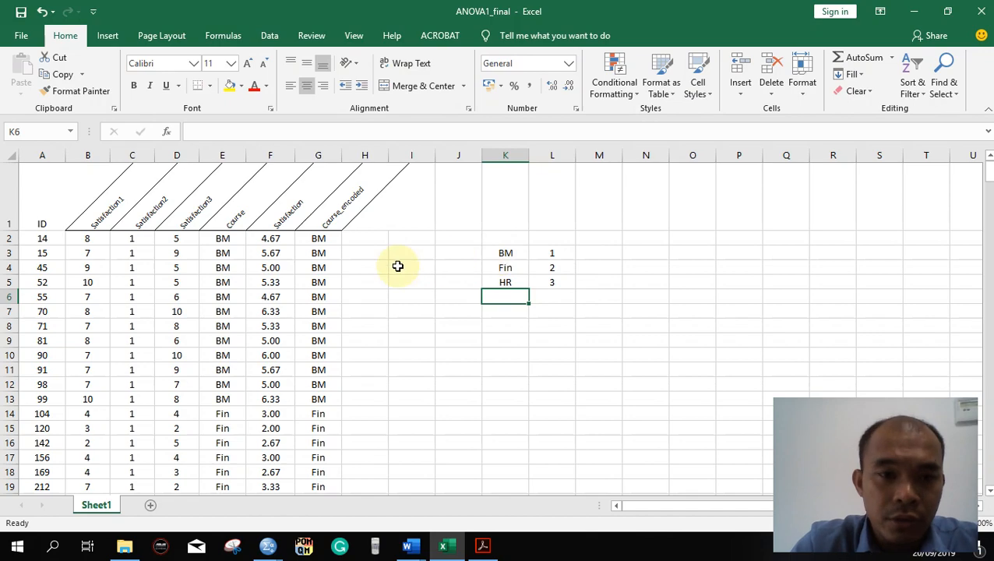
# - Replace every BM with 1 in the Course_encoded data, G2:G332
pyautogui.moveTo(316, 240); pyautogui.dragTo(318, 463)
pyautogui.scroll(20, 419, 352)
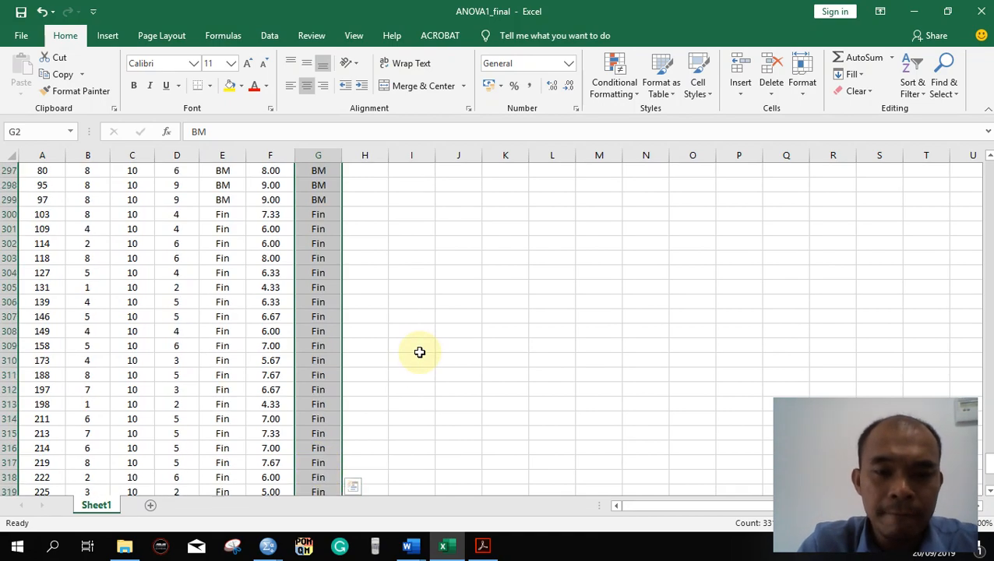
pyautogui.scroll(20, 419, 352)
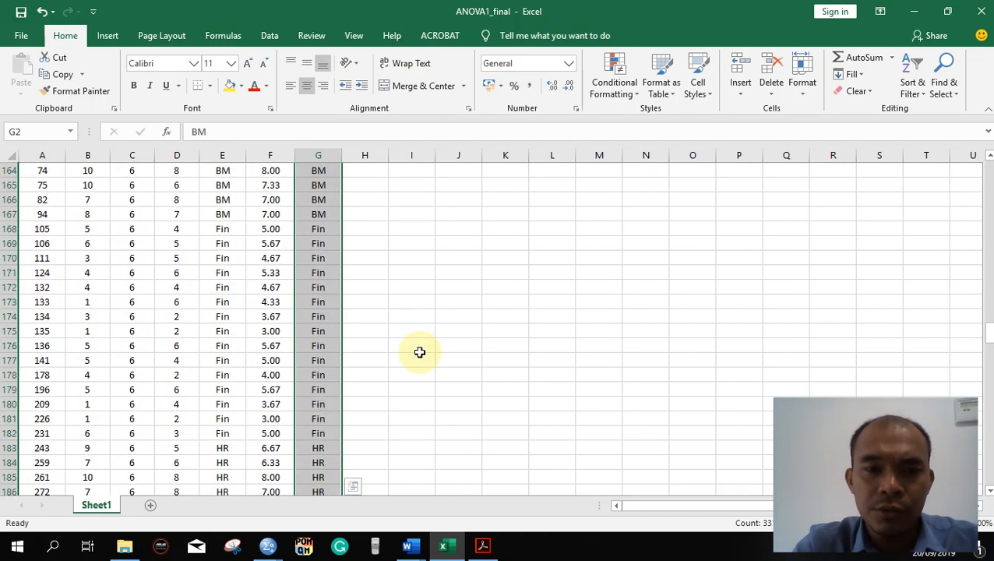
pyautogui.scroll(20, 419, 352)
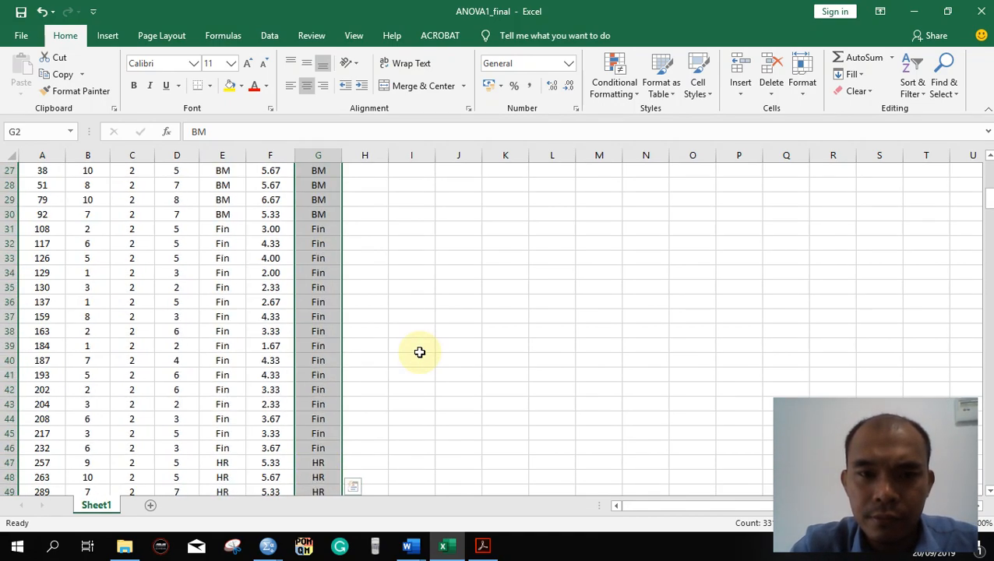
pyautogui.hotkey('ctrl', 'h')
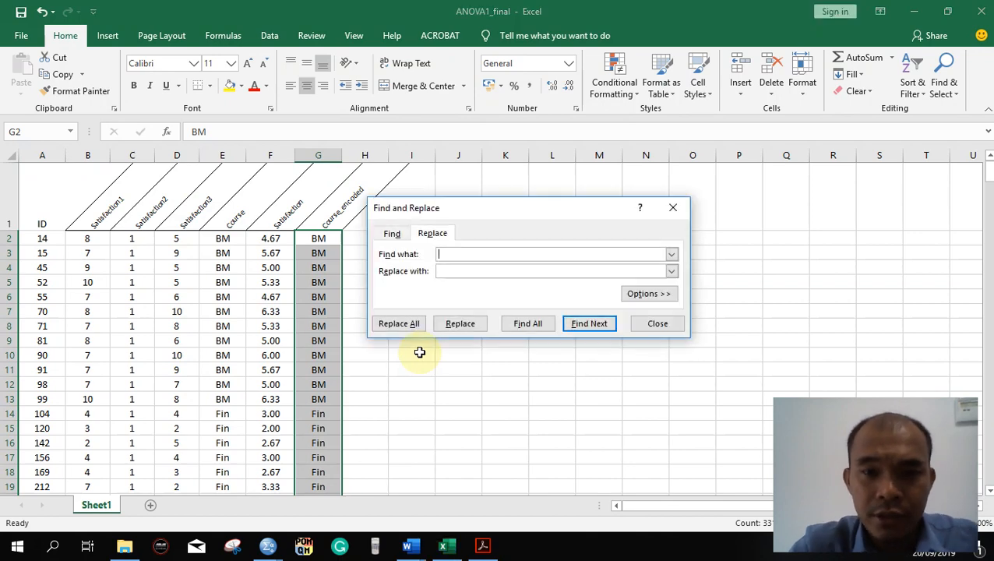
pyautogui.click(503, 209)
pyautogui.moveTo(503, 209); pyautogui.dragTo(269, 241)
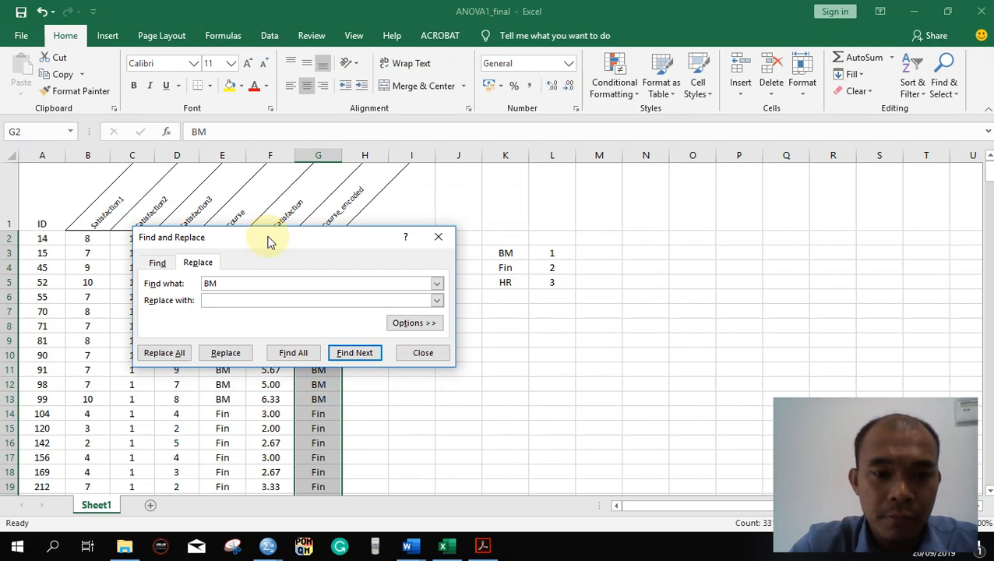
pyautogui.click(286, 299)
pyautogui.write('1')
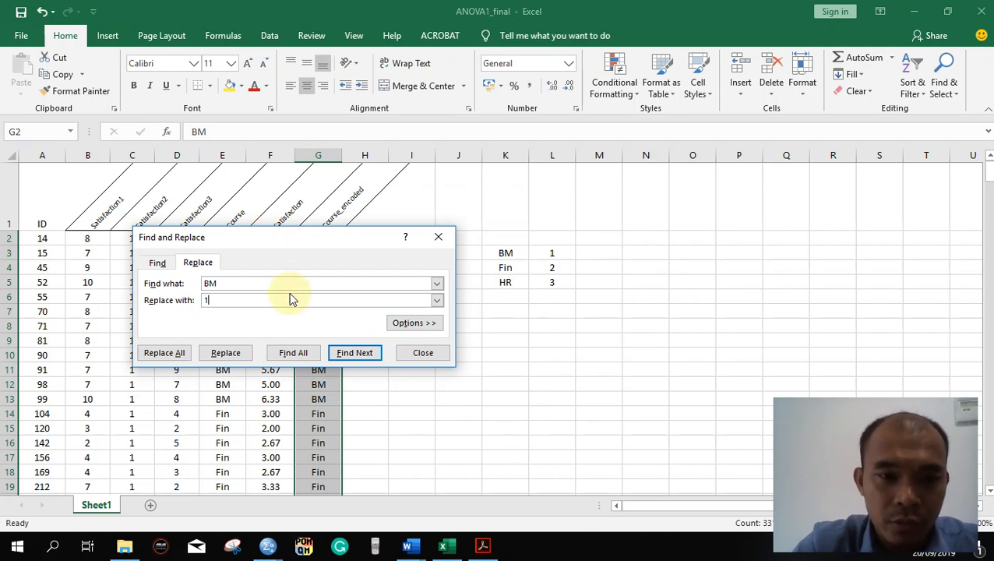
pyautogui.click(184, 352)
pyautogui.click(504, 313)
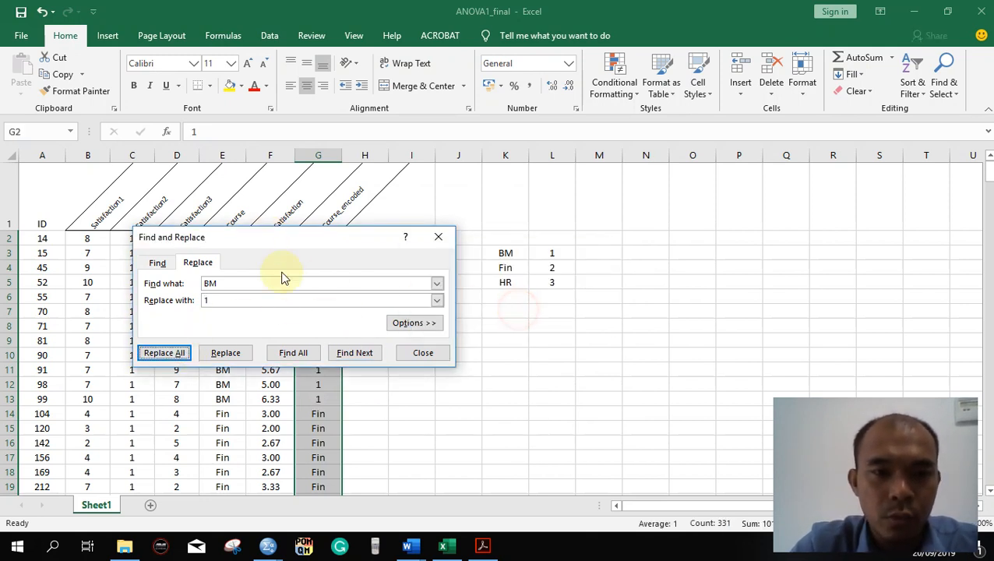
# - Replace every Fin with 2 in the selected Course_encoded data
pyautogui.click(231, 282)
pyautogui.moveTo(232, 282); pyautogui.dragTo(162, 289)
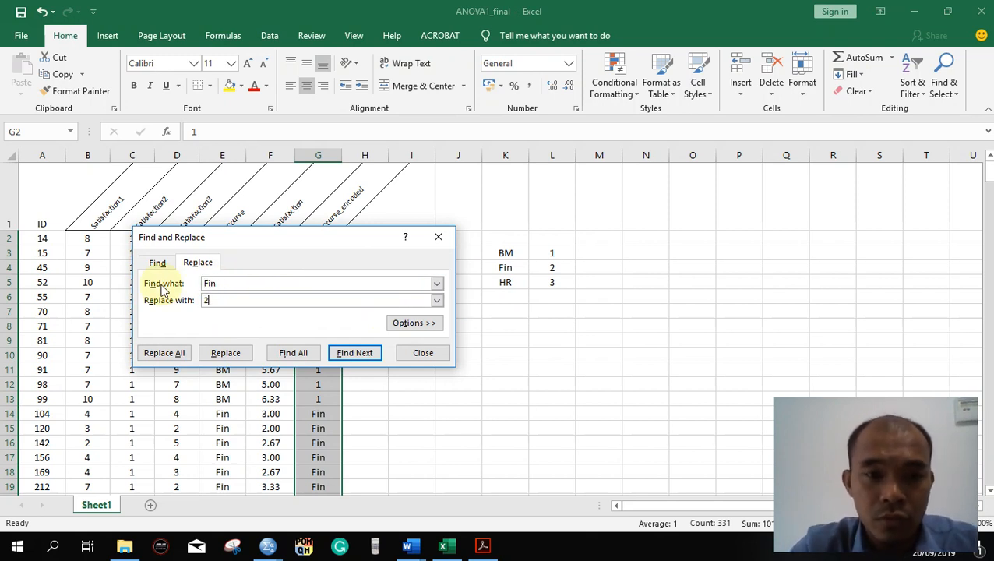
pyautogui.click(165, 354)
pyautogui.click(496, 314)
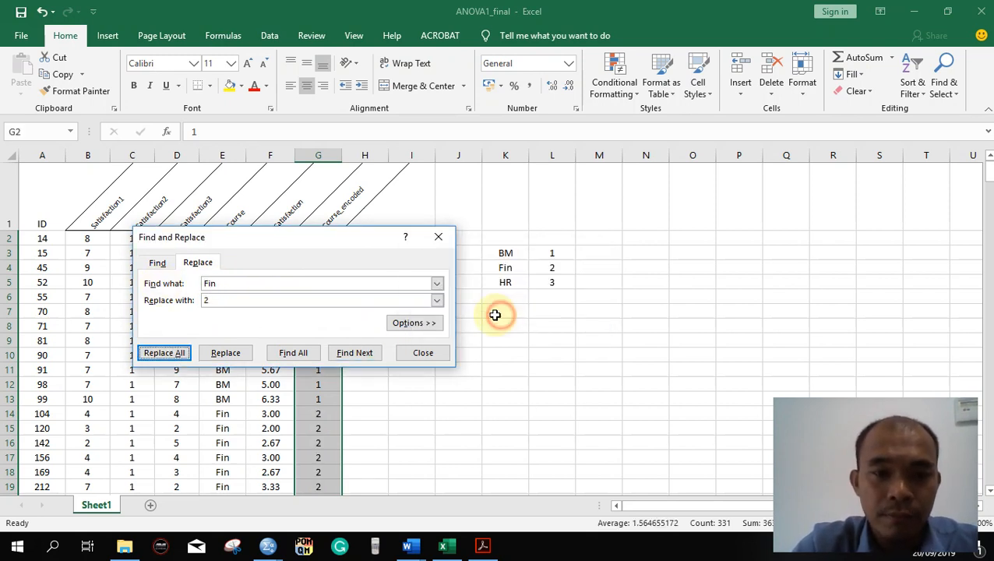
# - Replace every HR with 3 in the selected Course_encoded data and close Find and Replace
pyautogui.click(284, 282)
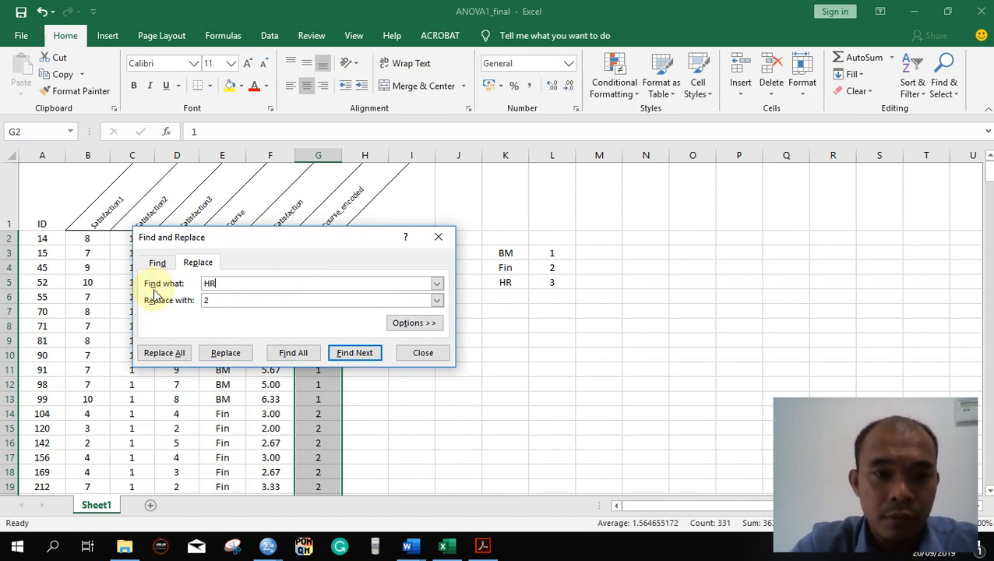
pyautogui.doubleClick(222, 300)
pyautogui.write('3')
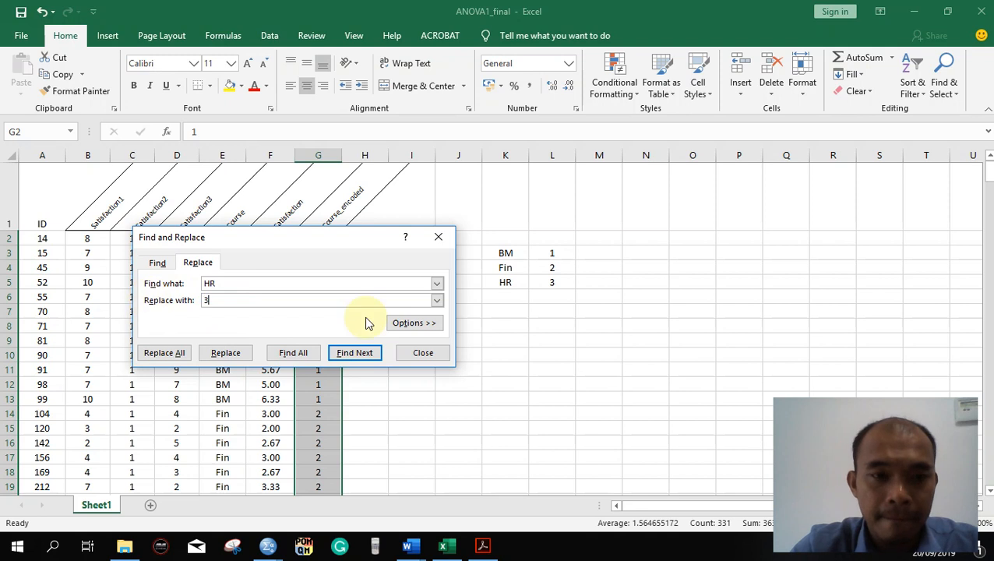
pyautogui.click(169, 352)
pyautogui.click(504, 312)
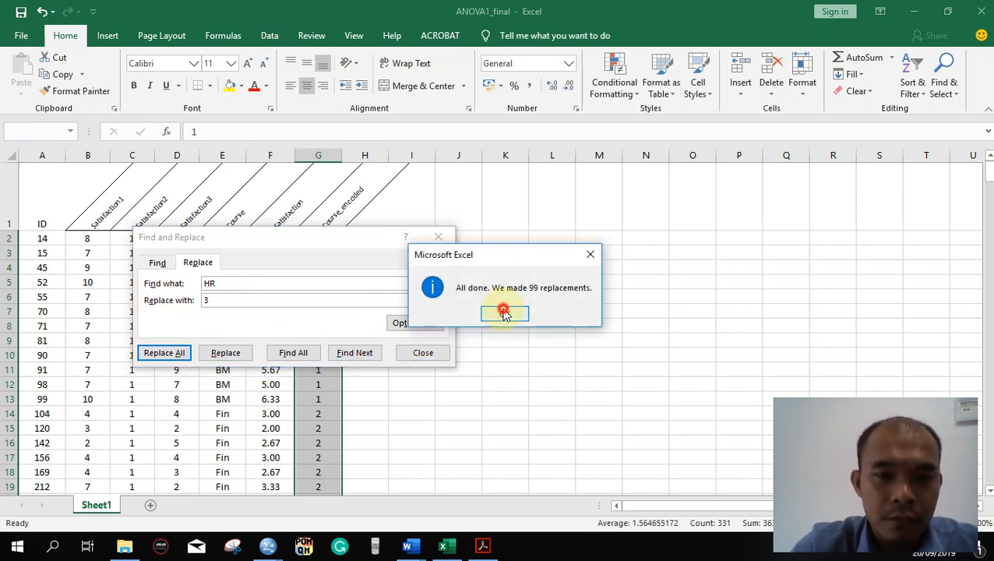
pyautogui.click(428, 352)
pyautogui.click(427, 383)
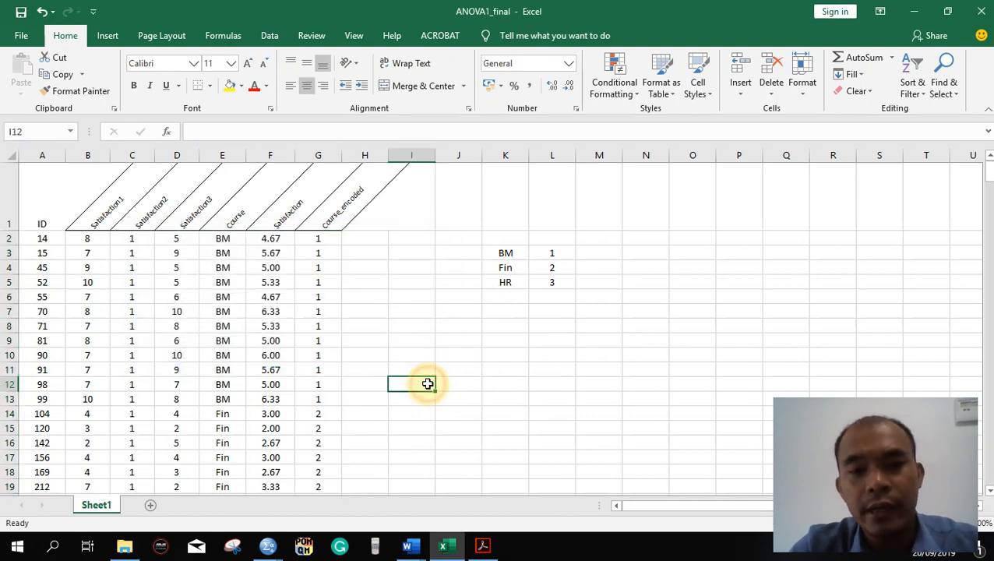
# - Check the encoded courses and copy the Satisfaction and Course_encoded data in F2:G332
pyautogui.scroll(-14, 427, 383)
pyautogui.scroll(-4, 427, 383)
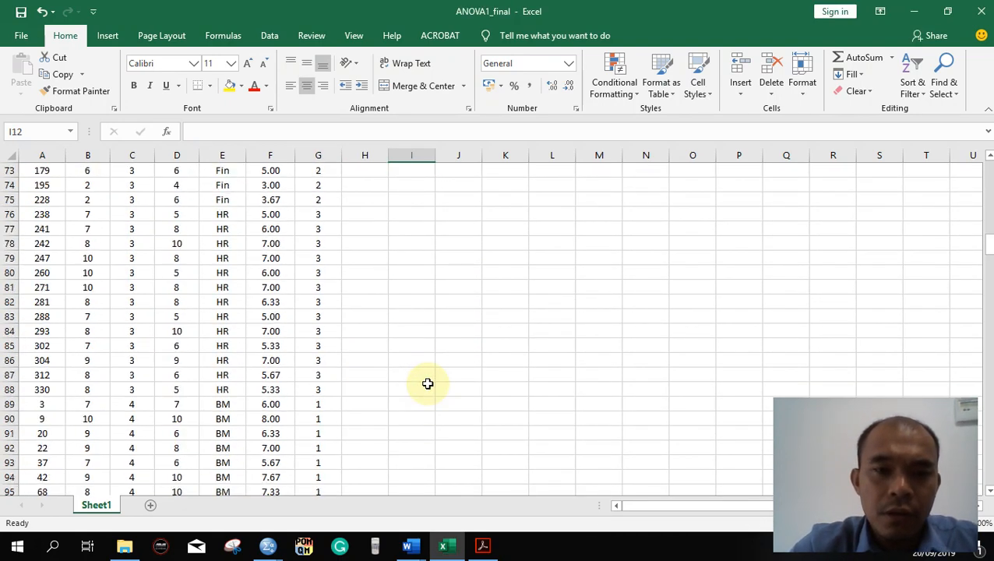
pyautogui.scroll(20, 428, 383)
pyautogui.moveTo(265, 237); pyautogui.dragTo(304, 458)
pyautogui.hotkey('ctrl', 'c')
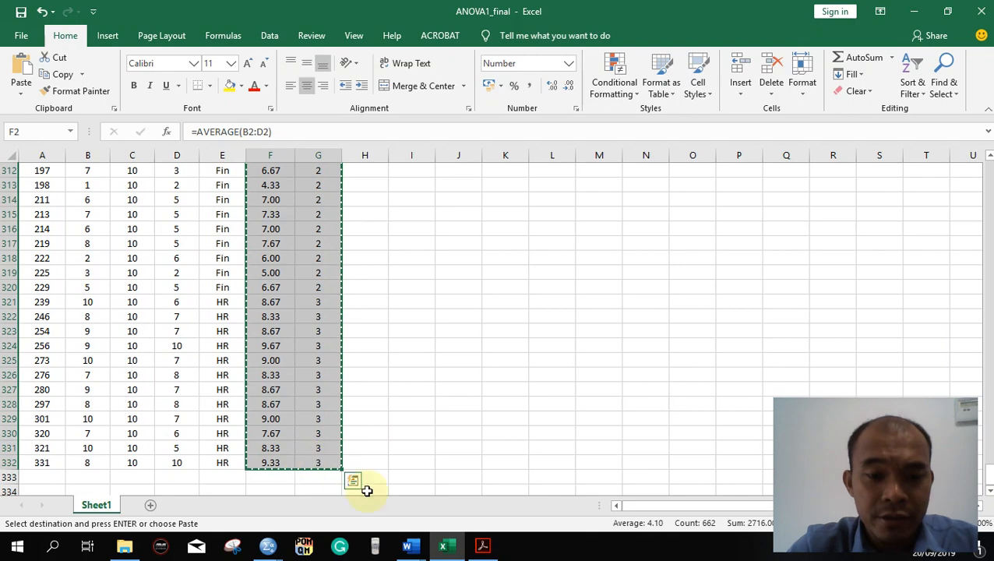
# - Switch to the untitled dataset in SPSS Statistics and paste the copied data starting at the first case of the first variable
pyautogui.click(265, 548)
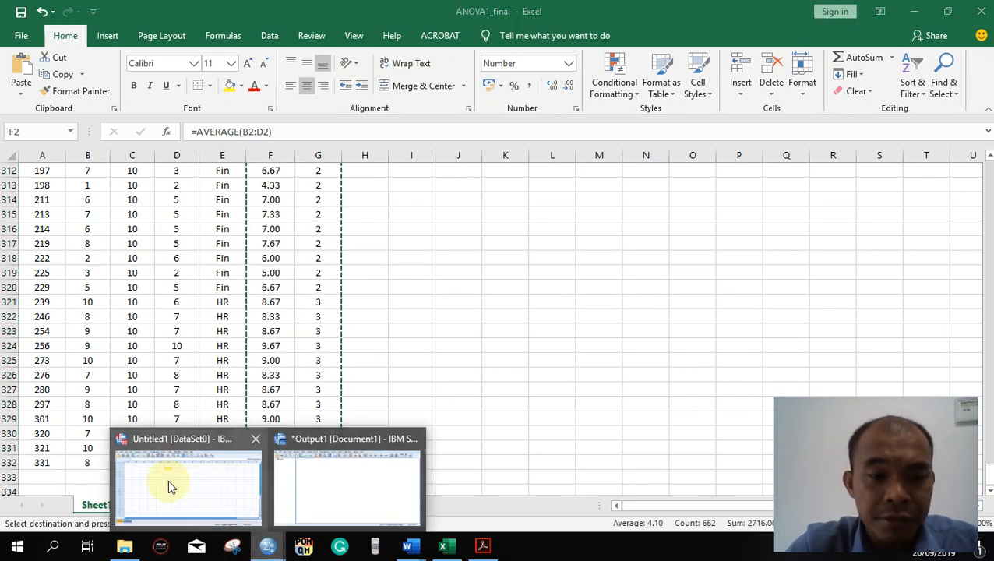
pyautogui.click(169, 483)
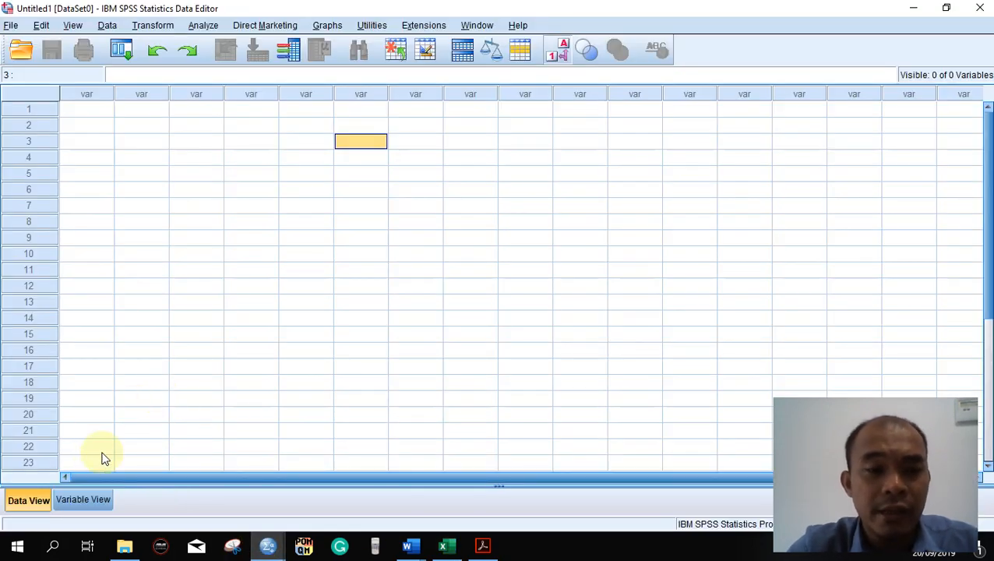
pyautogui.click(84, 499)
pyautogui.click(17, 502)
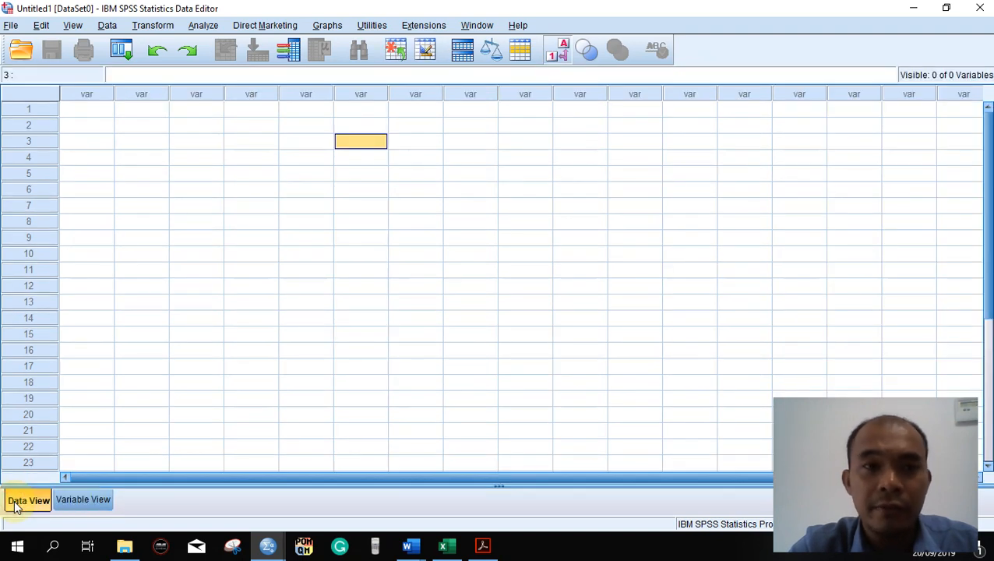
pyautogui.click(90, 112)
pyautogui.rightClick(133, 146)
pyautogui.click(204, 160)
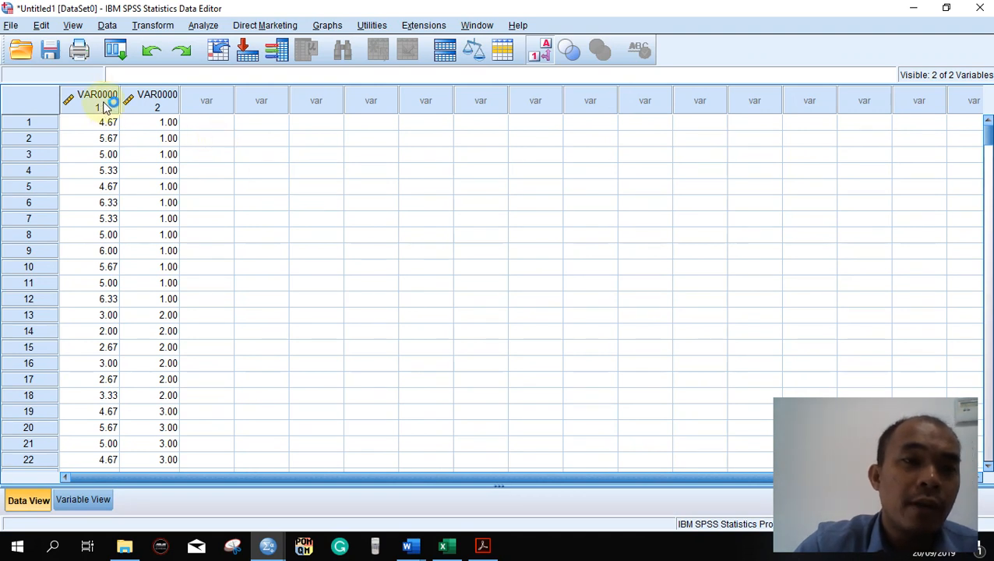
# - Rename the two pasted variables as Satisfaction and Course
pyautogui.click(92, 505)
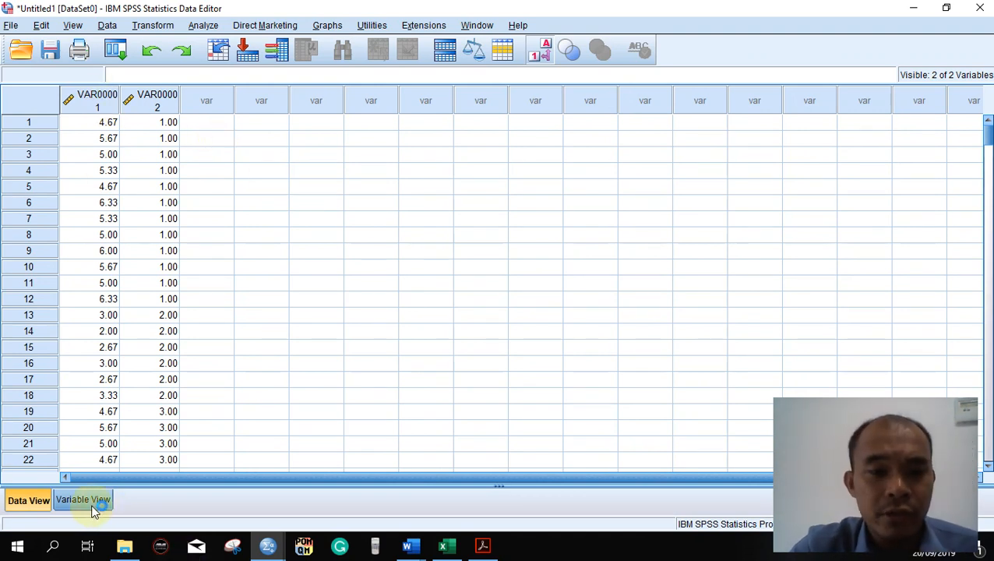
pyautogui.click(84, 92)
pyautogui.write('Satisfa')
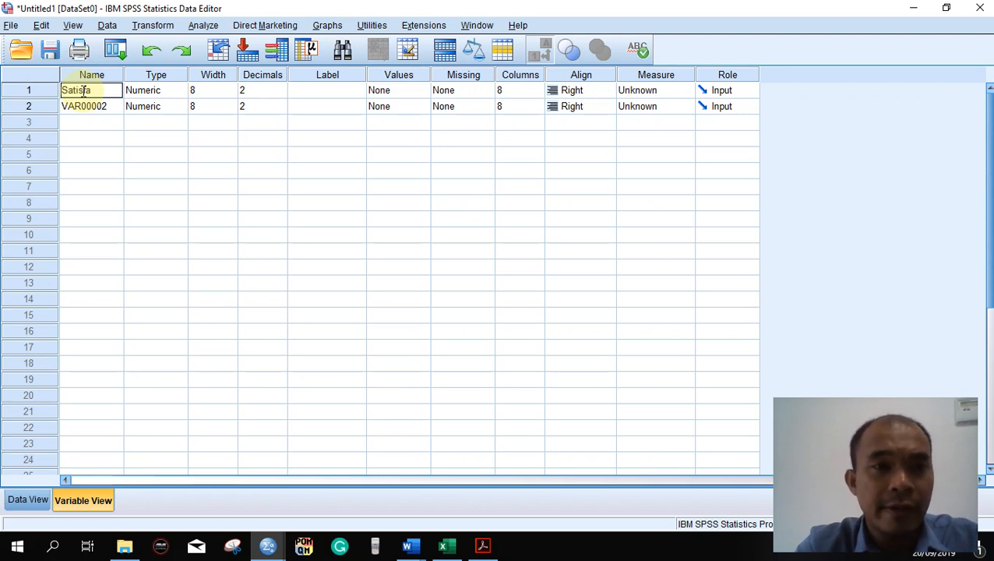
pyautogui.write('on')
pyautogui.press('Return')
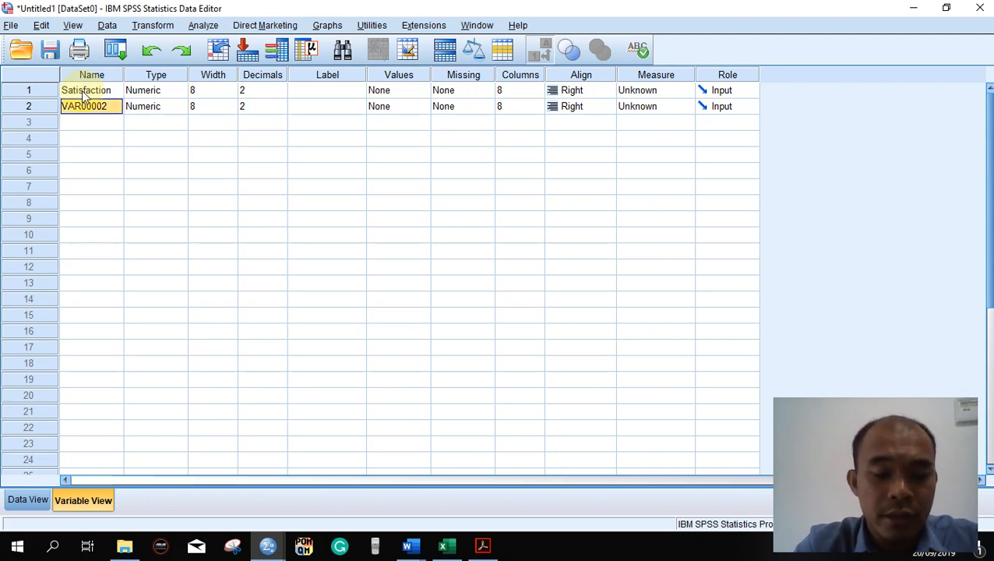
pyautogui.write('Course')
pyautogui.press('Return')
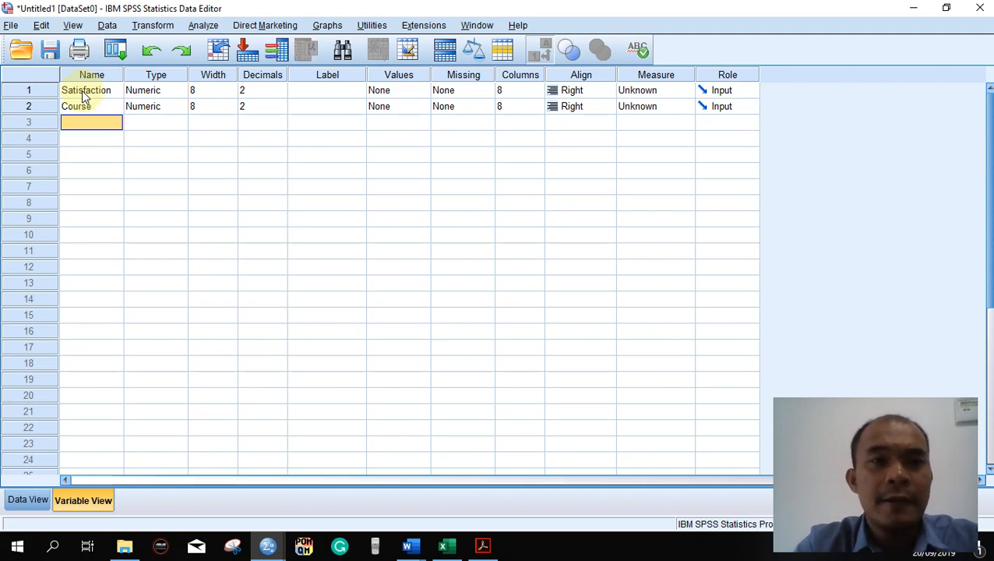
pyautogui.click(84, 94)
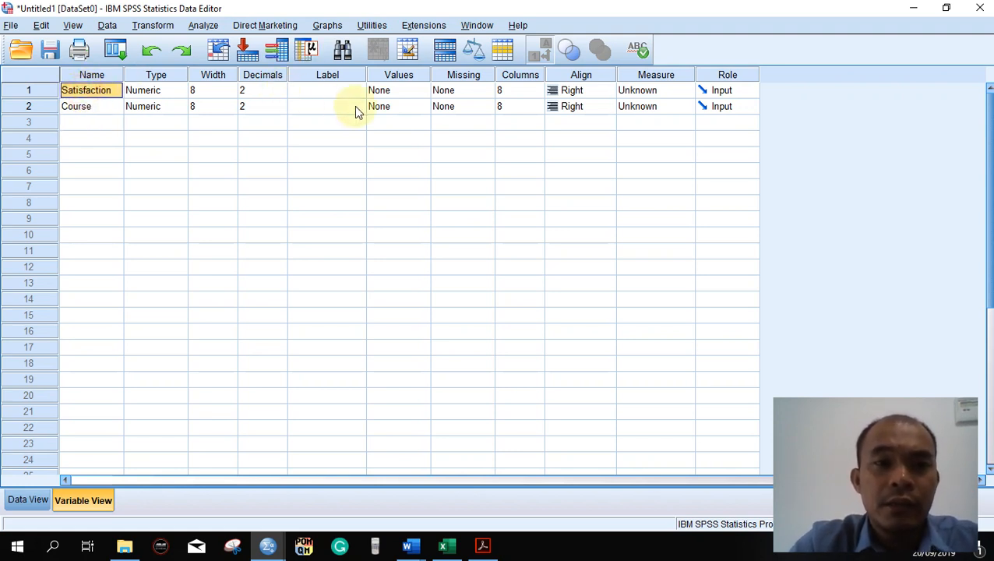
# - Define value labels for the Course variable: 1 = BM, 2 = Fin and 3 = HR
pyautogui.click(389, 110)
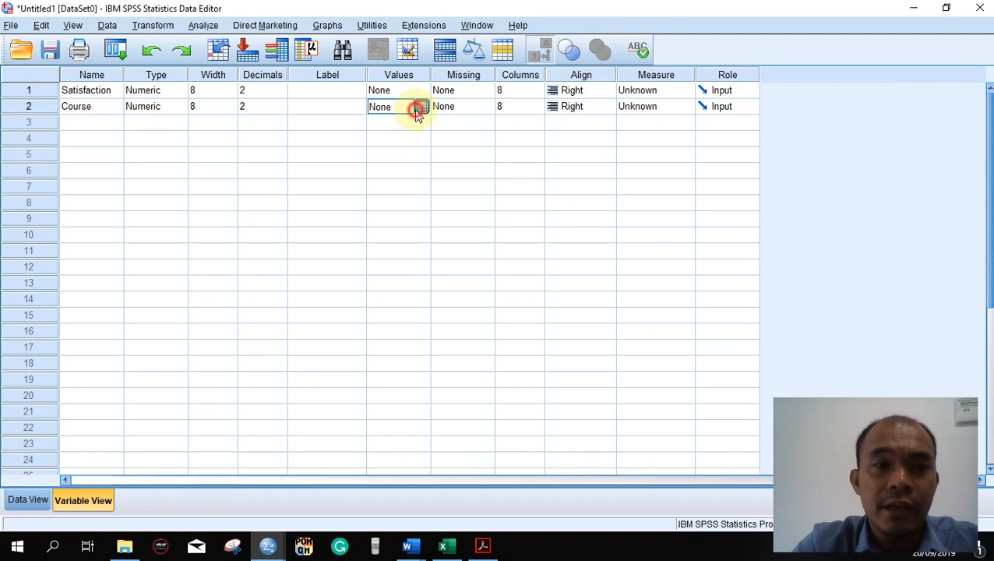
pyautogui.click(420, 109)
pyautogui.write('BM')
pyautogui.press('Return')
pyautogui.press('Tab')
pyautogui.write('Fin')
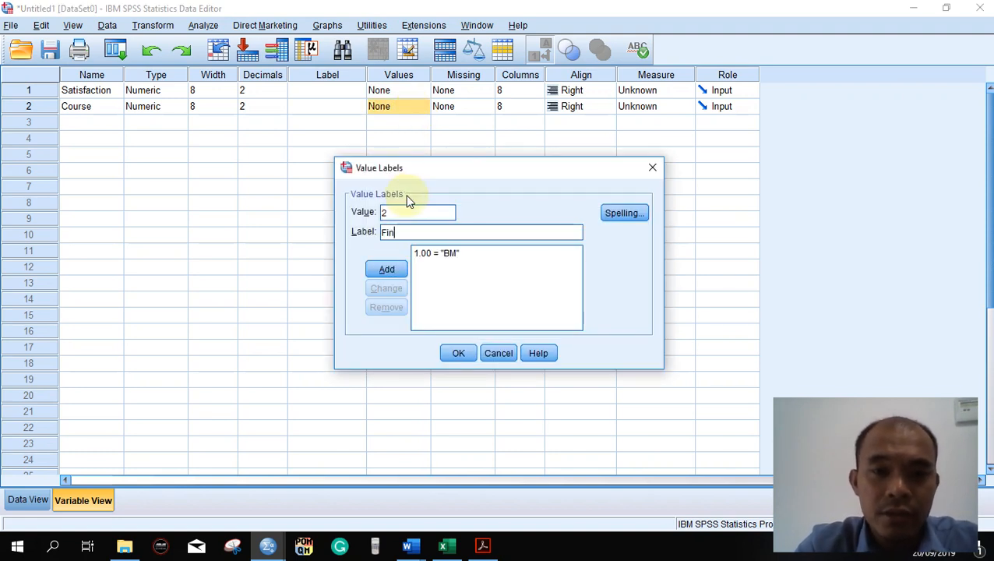
pyautogui.press('Return')
pyautogui.press('Tab')
pyautogui.write('HR')
pyautogui.press('Return')
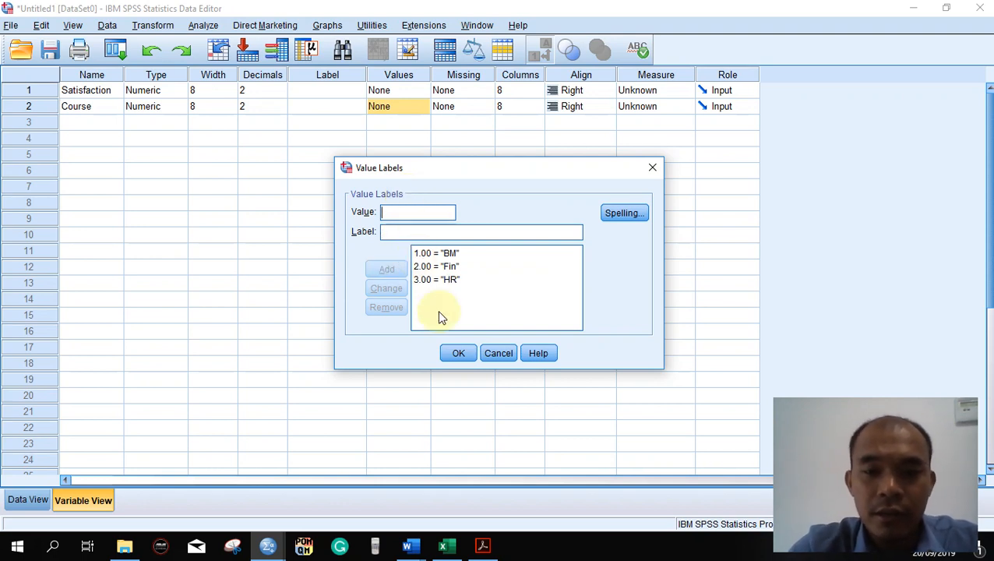
pyautogui.click(458, 351)
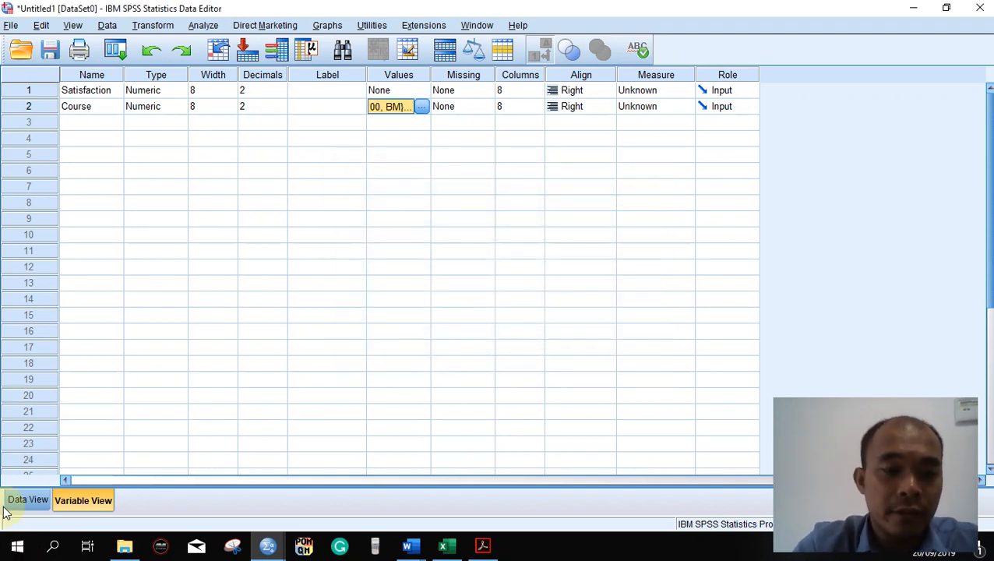
# - Return to the case data and toggle the value labels of the Course variable off and on again
pyautogui.click(11, 501)
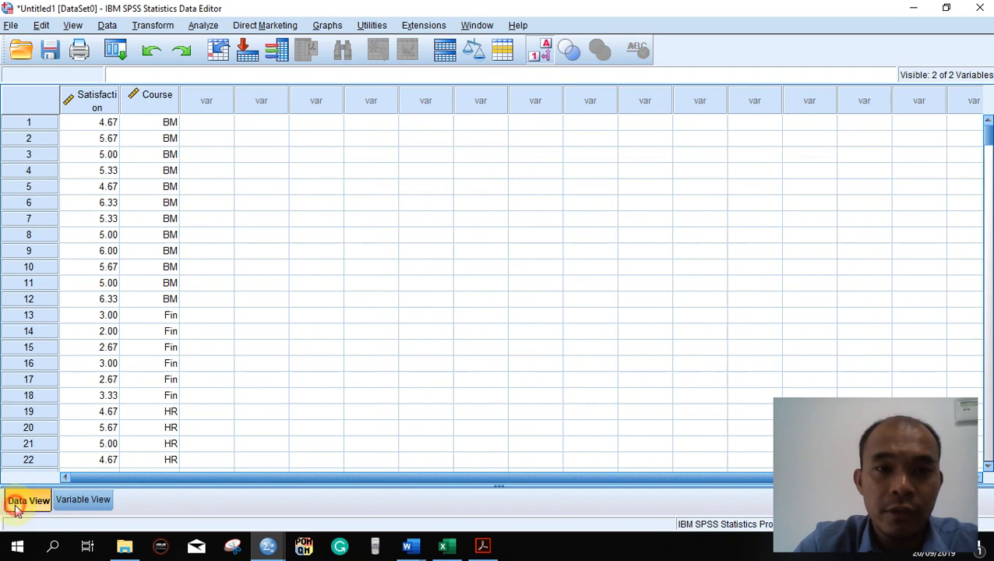
pyautogui.click(533, 53)
pyautogui.click(534, 52)
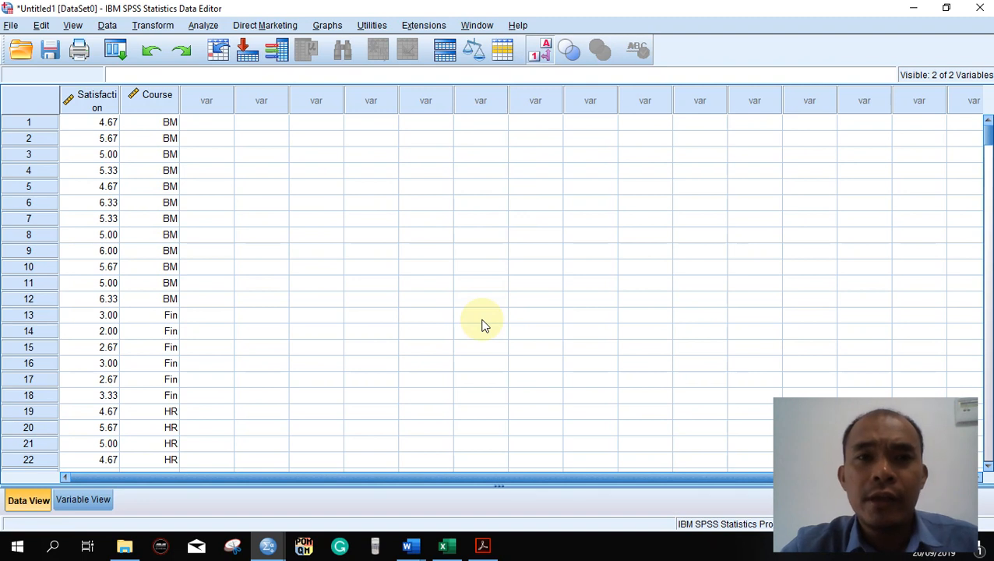
# - Switch to the Statistical Framework PDF in Acrobat to review the test decision tree, and return to the SPSS data
pyautogui.click(487, 547)
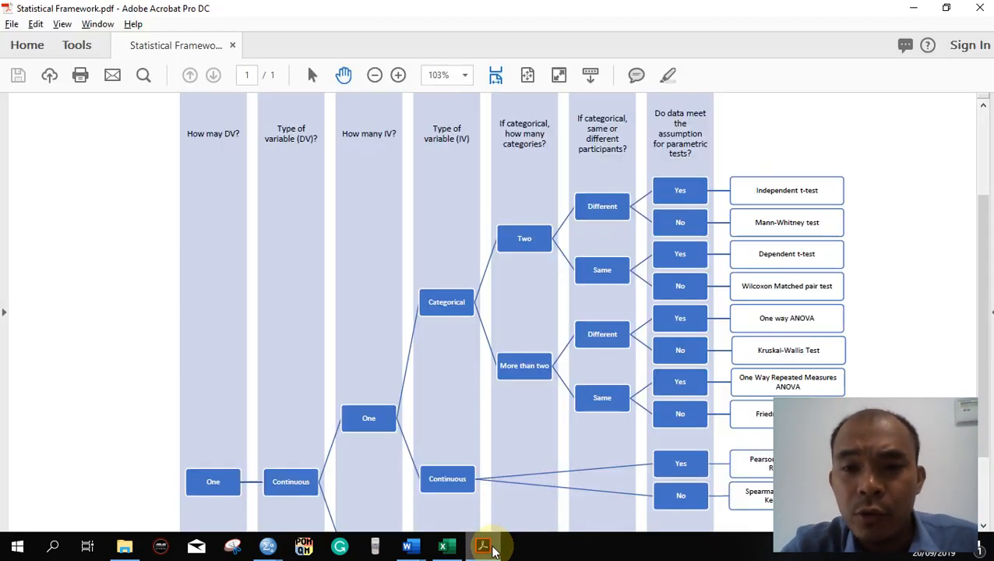
pyautogui.scroll(-2, 501, 399)
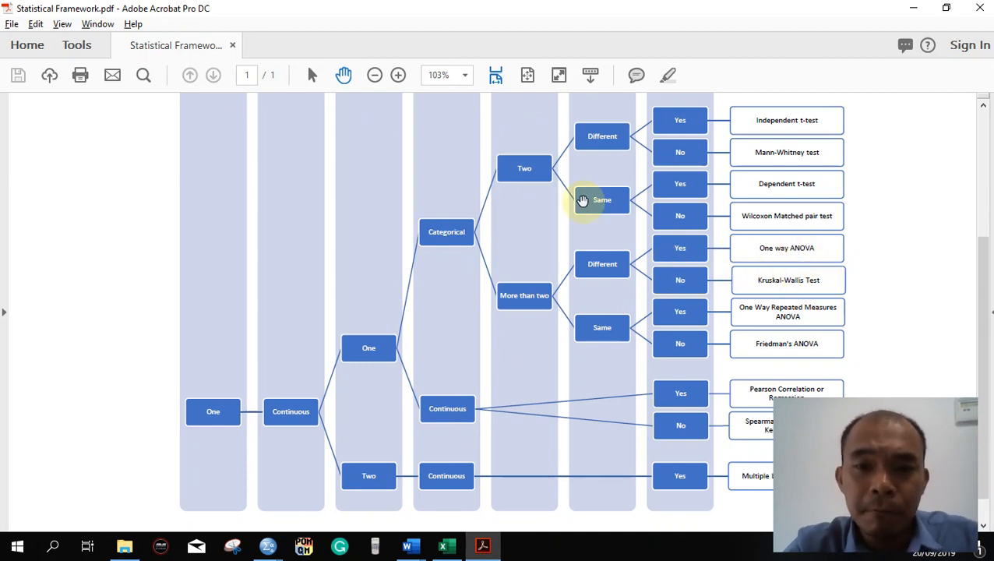
pyautogui.hotkey('alt', 'Tab')
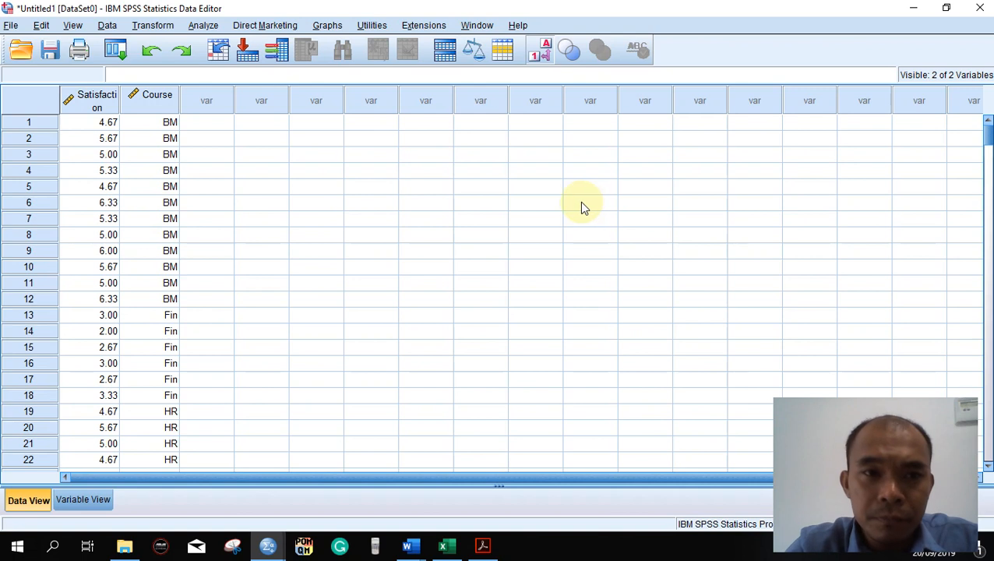
pyautogui.click(203, 26)
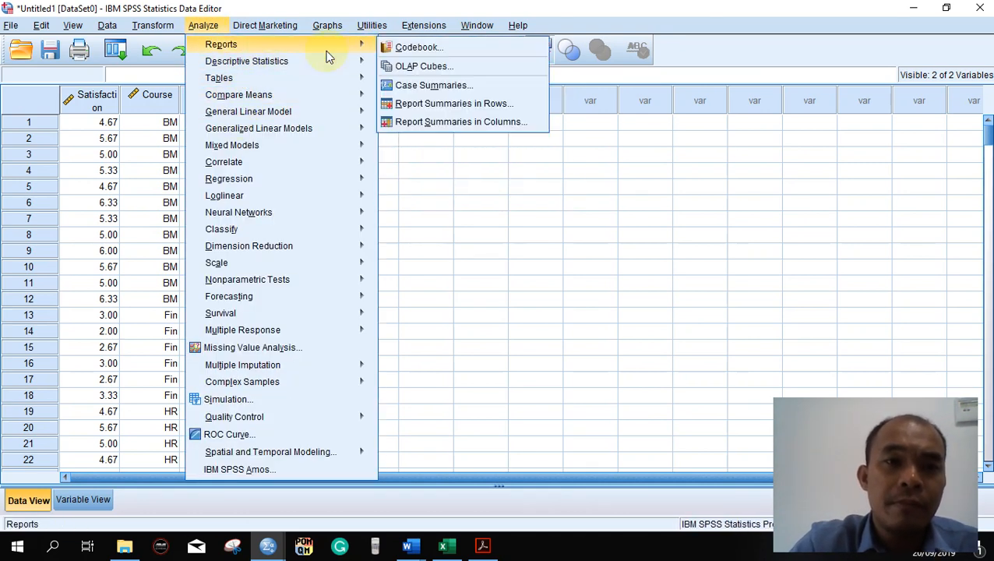
pyautogui.moveTo(370, 63)
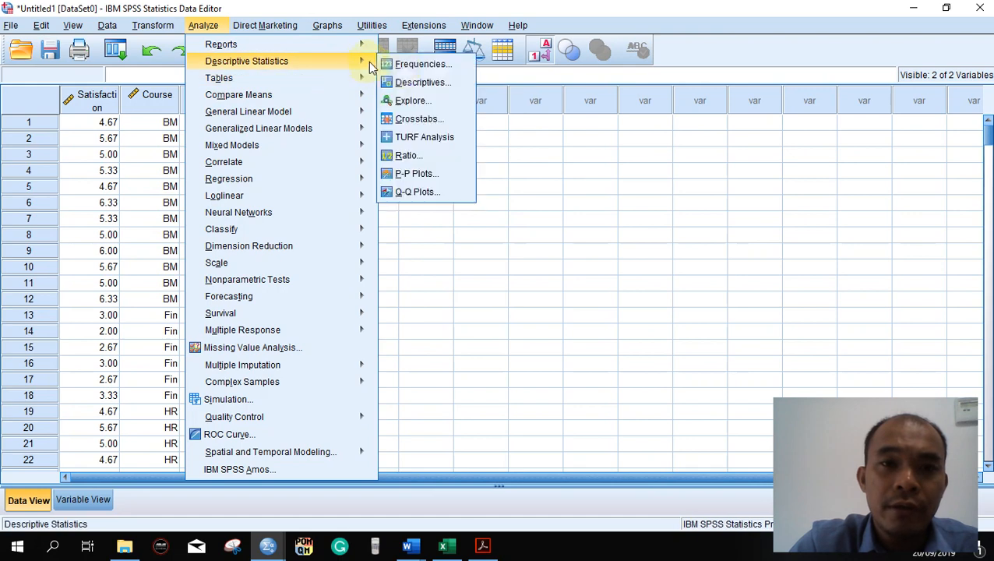
pyautogui.click(412, 101)
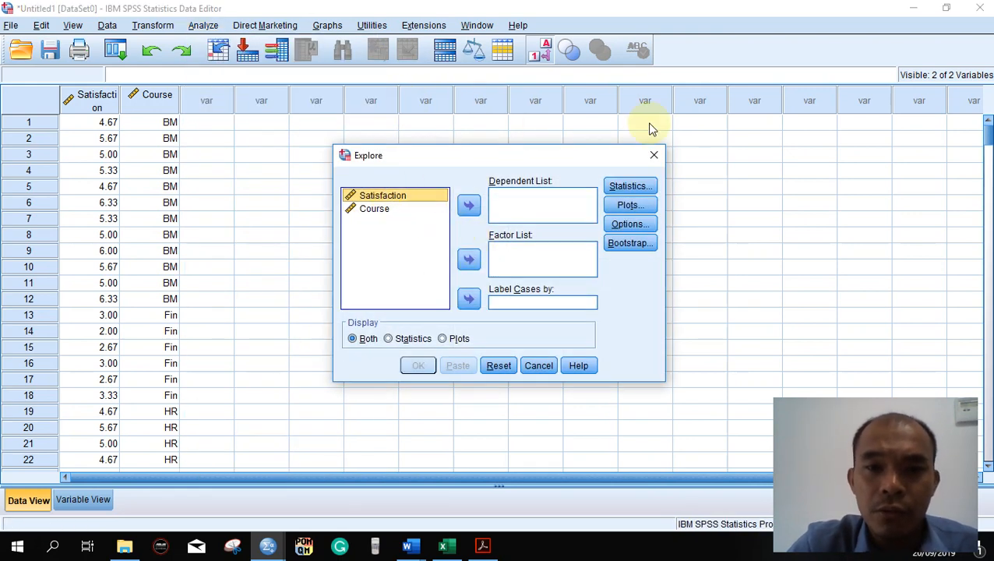
pyautogui.click(654, 155)
# - Set the measurement level of the Course variable to Nominal and of the Satisfaction variable to Scale
pyautogui.click(84, 499)
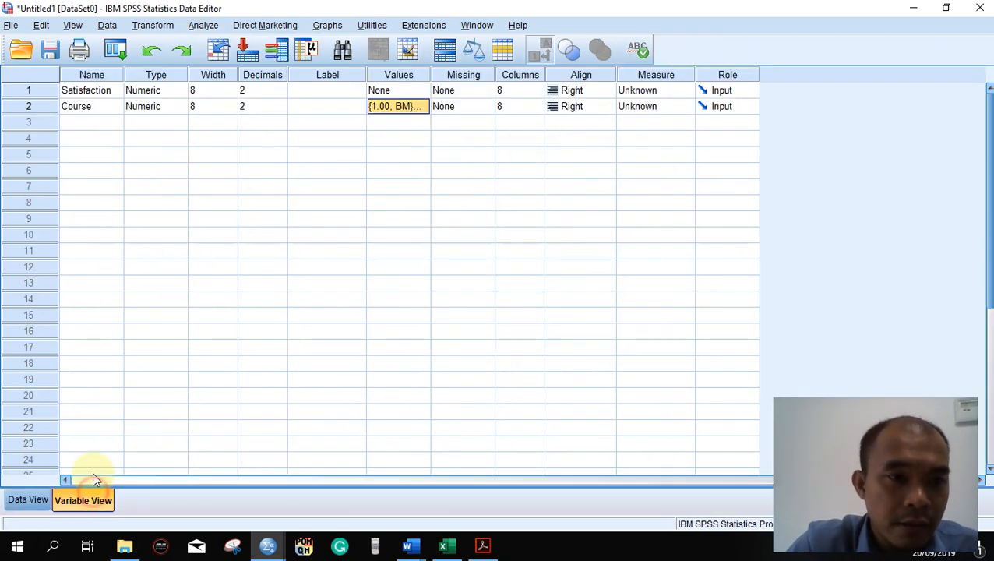
pyautogui.click(81, 106)
pyautogui.click(97, 74)
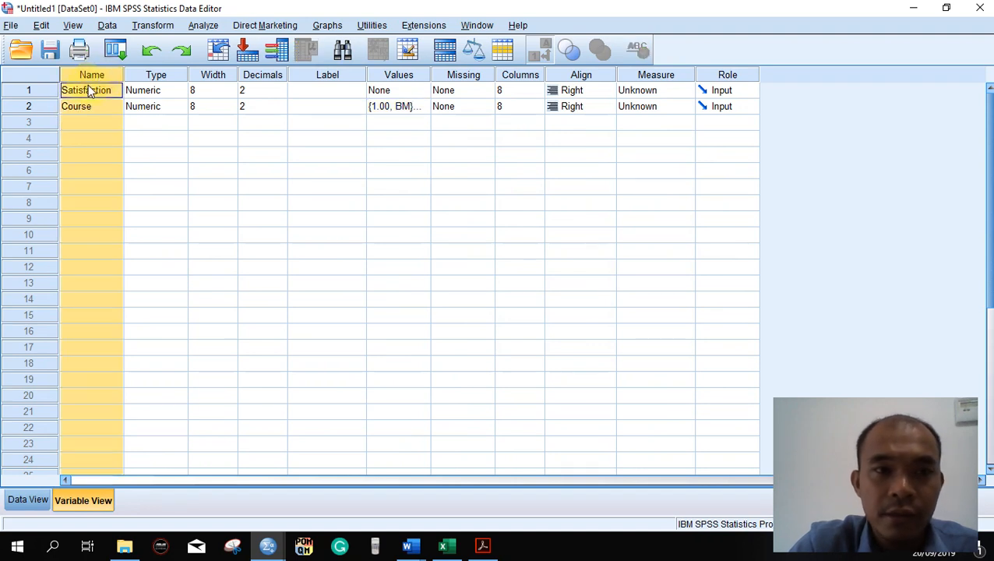
pyautogui.click(83, 96)
pyautogui.click(92, 106)
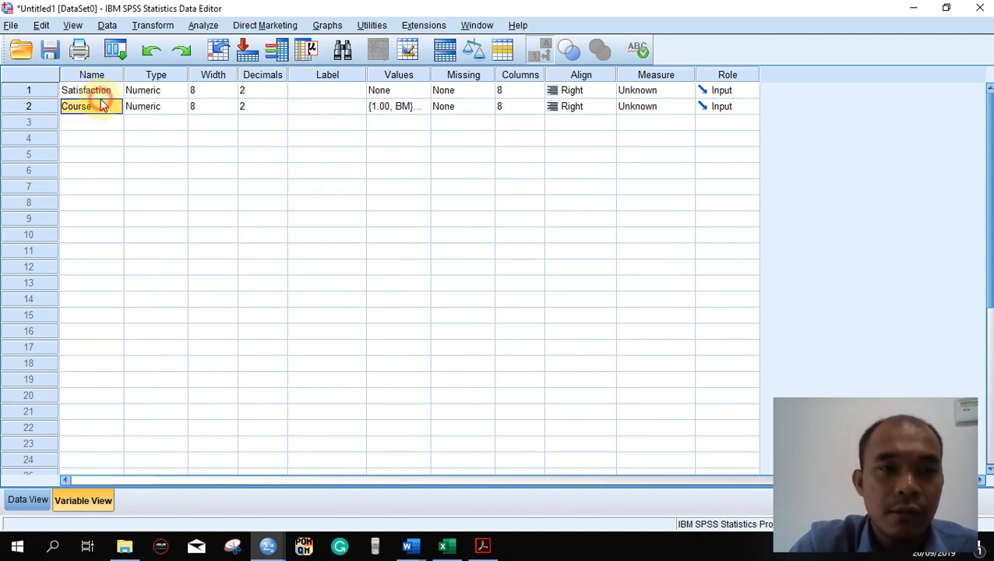
pyautogui.click(654, 108)
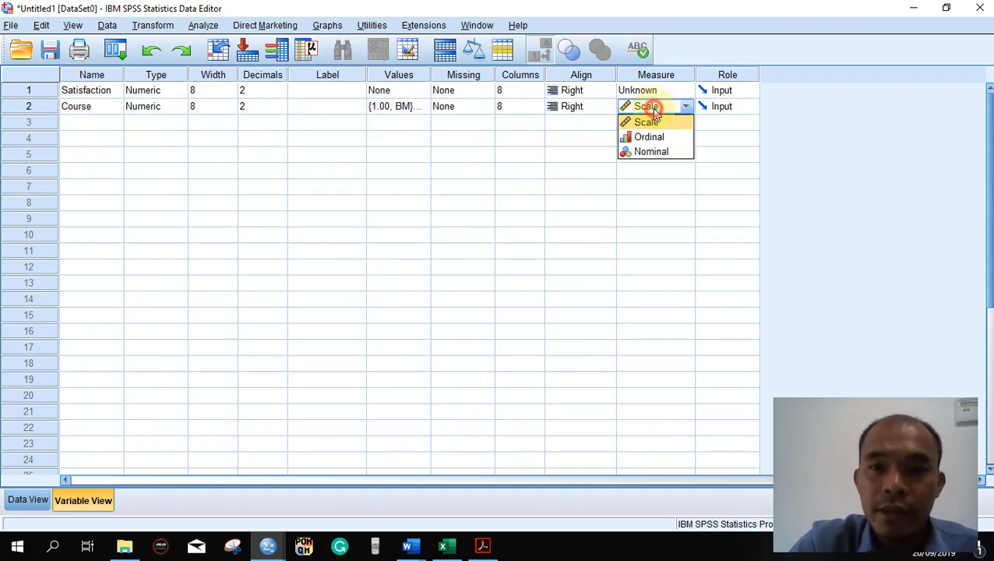
pyautogui.click(648, 149)
pyautogui.click(650, 90)
pyautogui.click(651, 107)
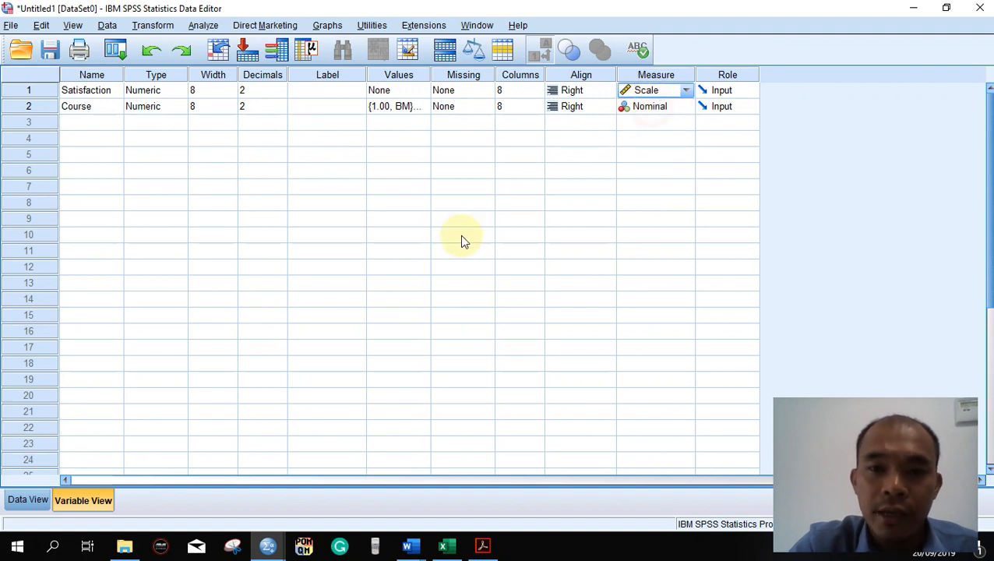
# - Set up an Explore analysis with Satisfaction as the dependent variable and Course as the factor
pyautogui.click(27, 501)
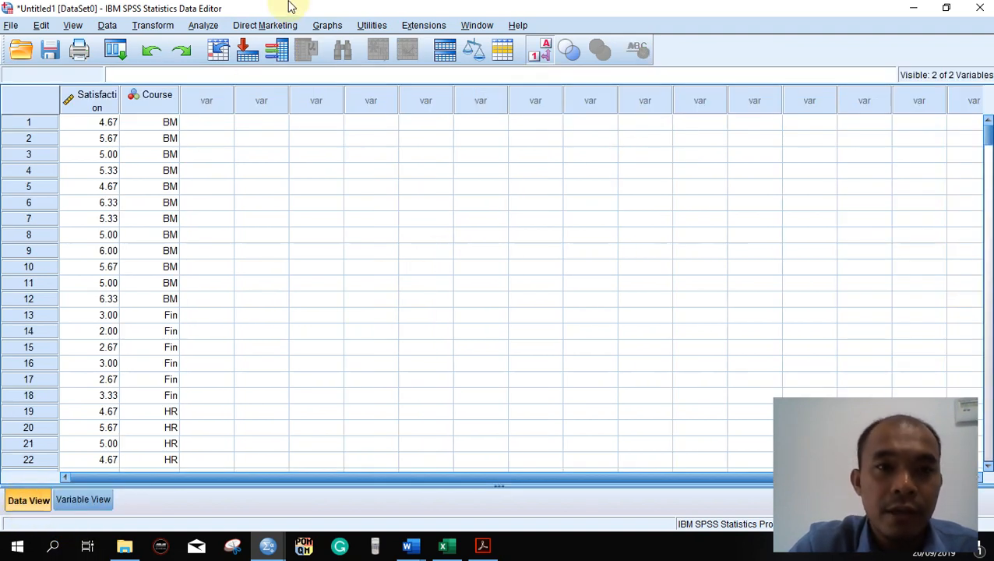
pyautogui.click(201, 26)
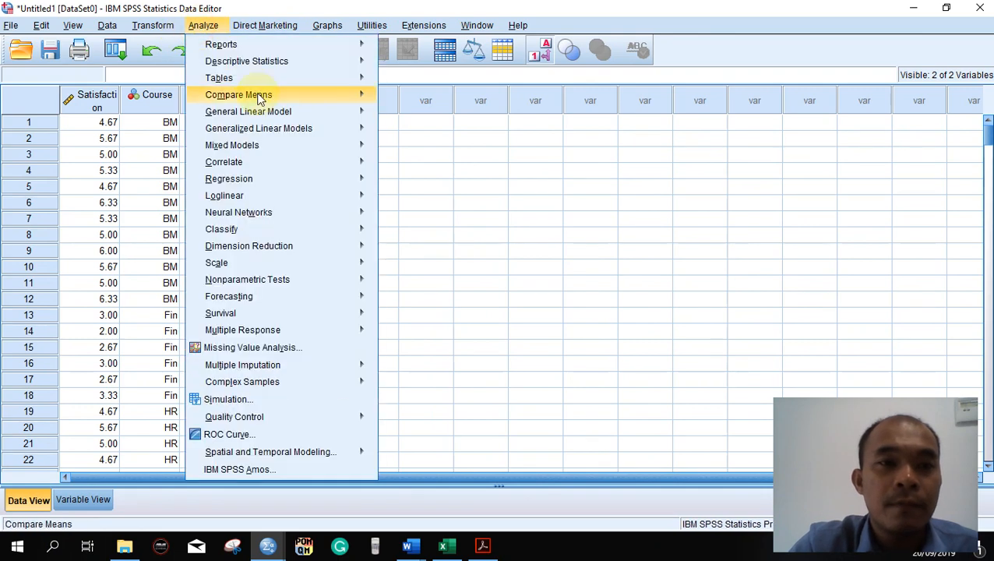
pyautogui.click(257, 60)
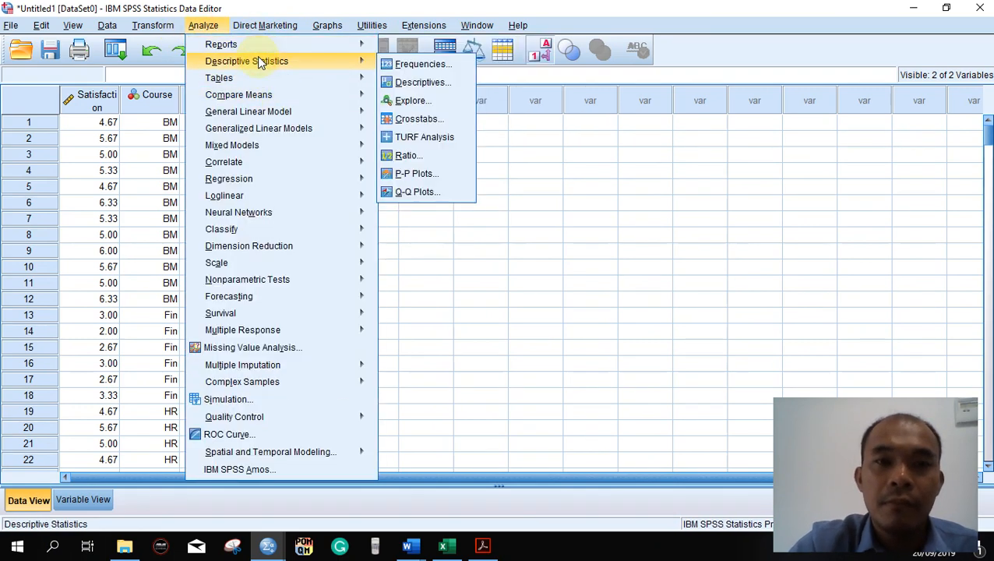
pyautogui.moveTo(369, 64)
pyautogui.click(415, 100)
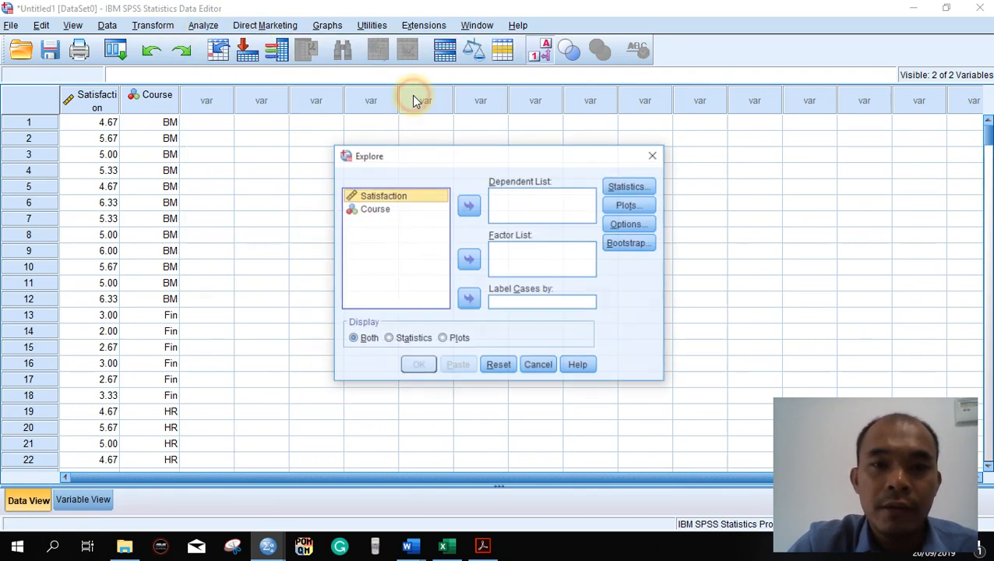
pyautogui.moveTo(399, 196); pyautogui.dragTo(511, 207)
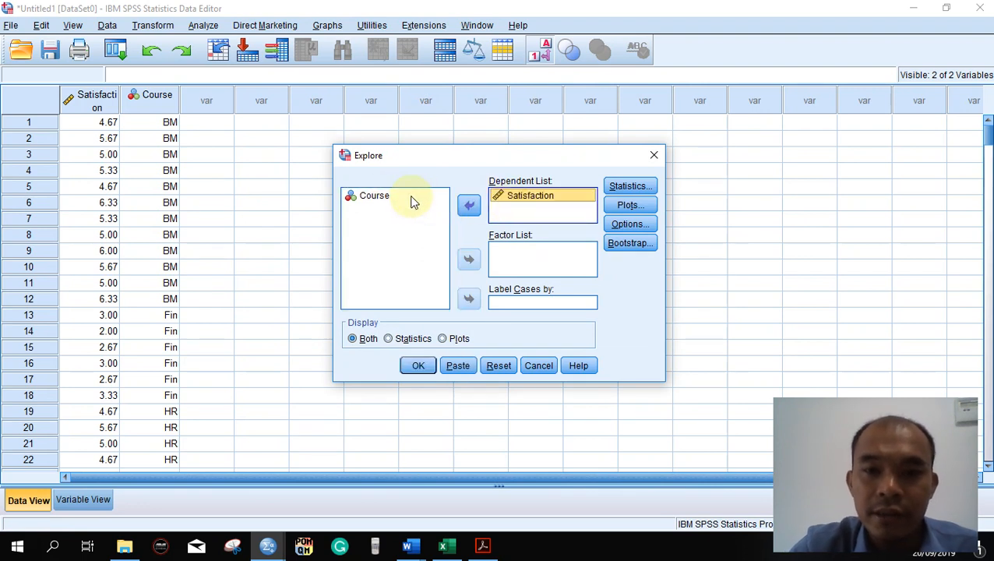
pyautogui.moveTo(366, 197); pyautogui.dragTo(523, 257)
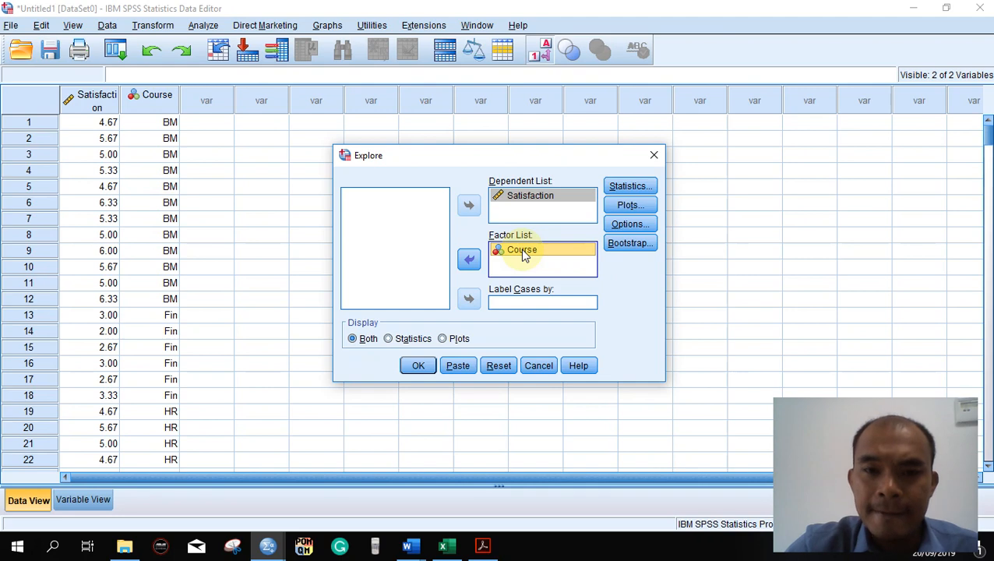
# - Run Explore with Descriptives, a histogram instead of stem-and-leaf, normality plots with tests and an Untransformed Levene test
pyautogui.click(620, 186)
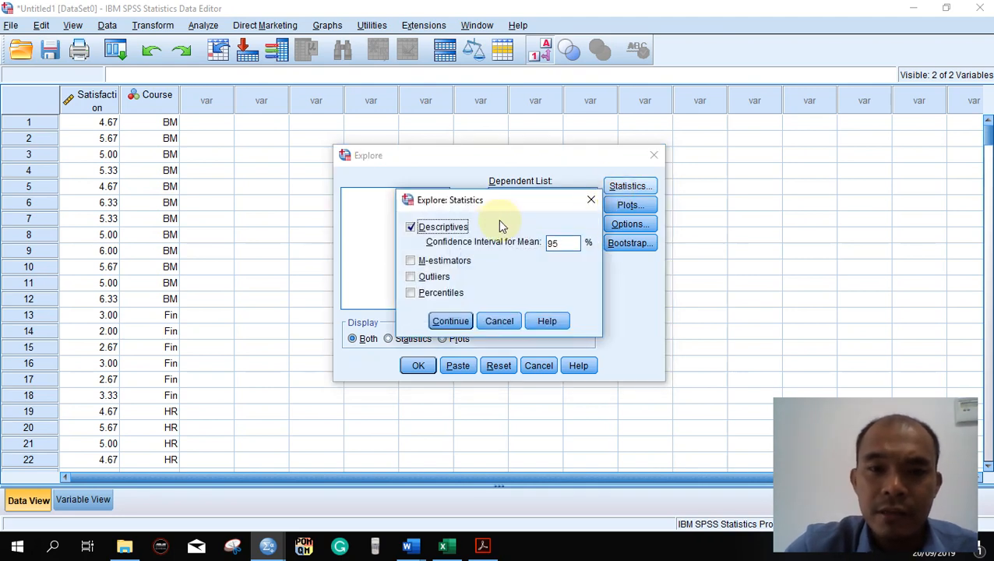
pyautogui.click(451, 321)
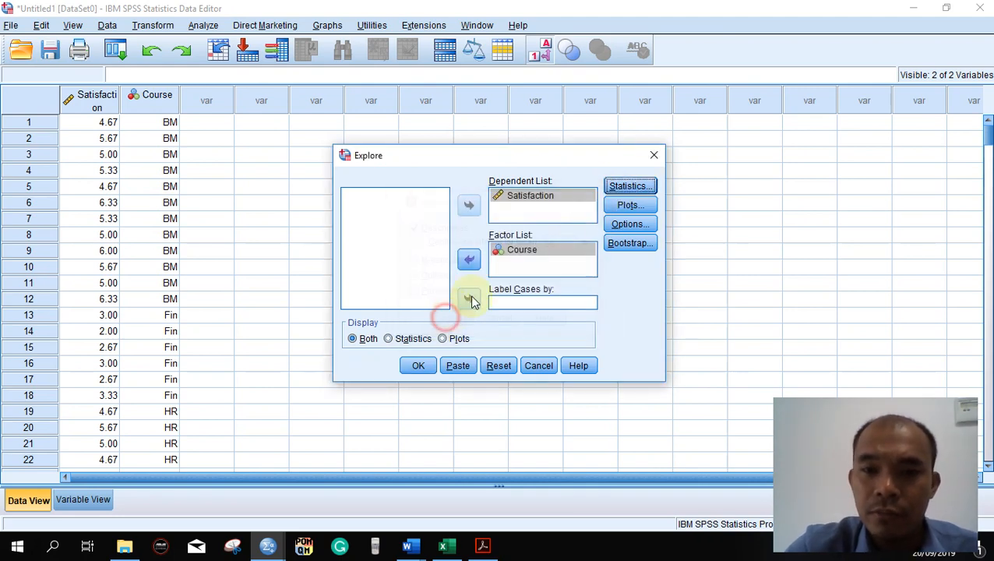
pyautogui.click(627, 205)
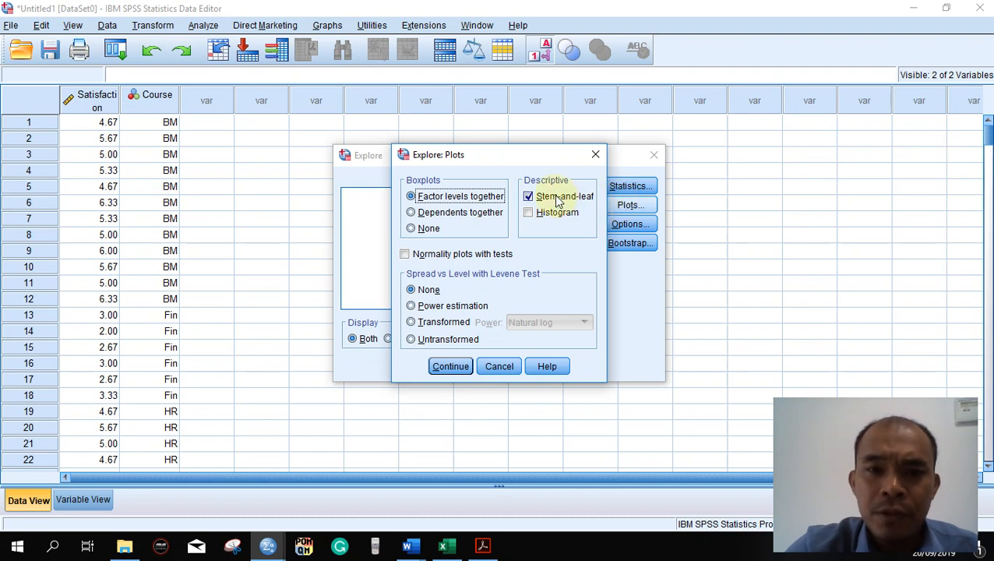
pyautogui.click(527, 197)
pyautogui.click(528, 212)
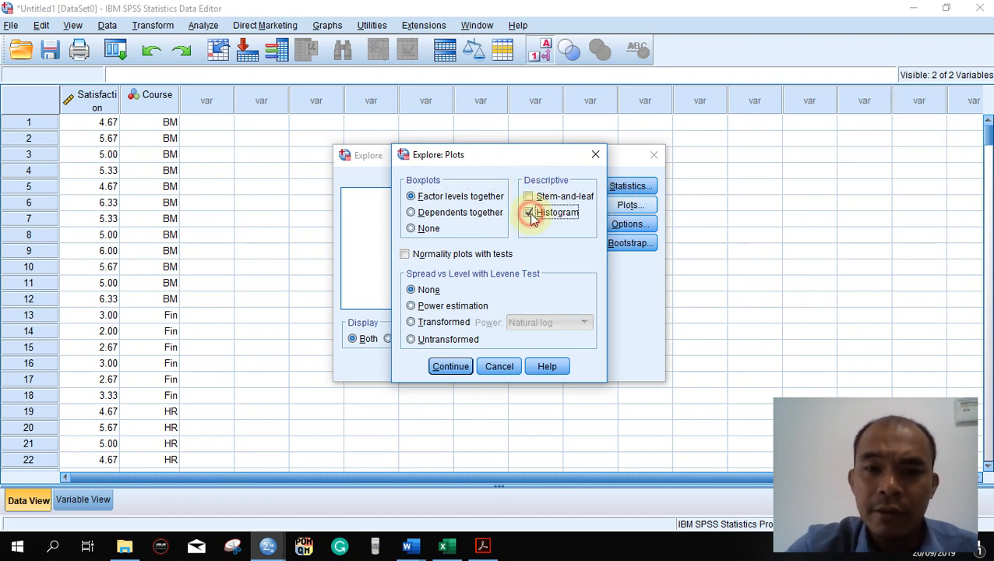
pyautogui.click(437, 255)
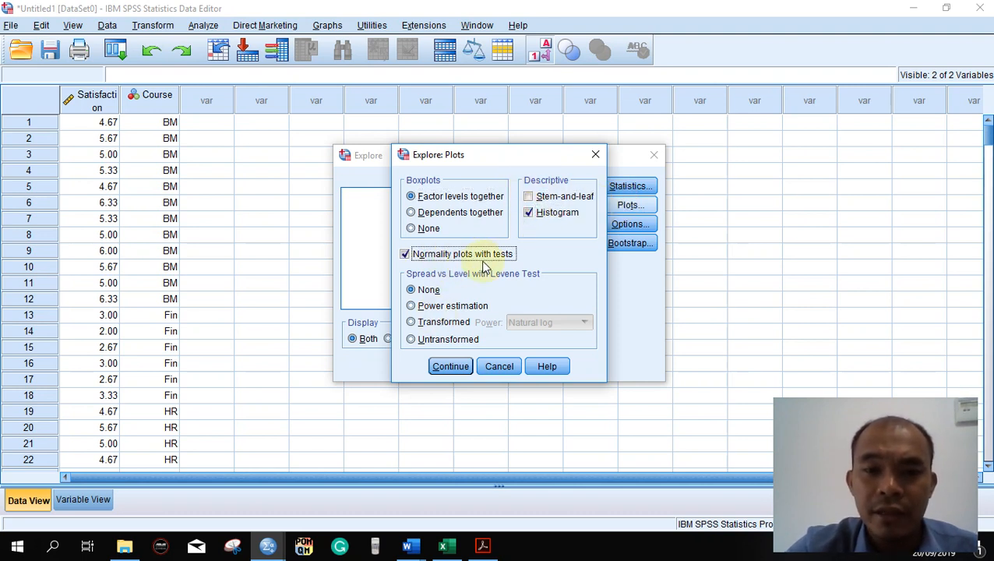
pyautogui.click(441, 339)
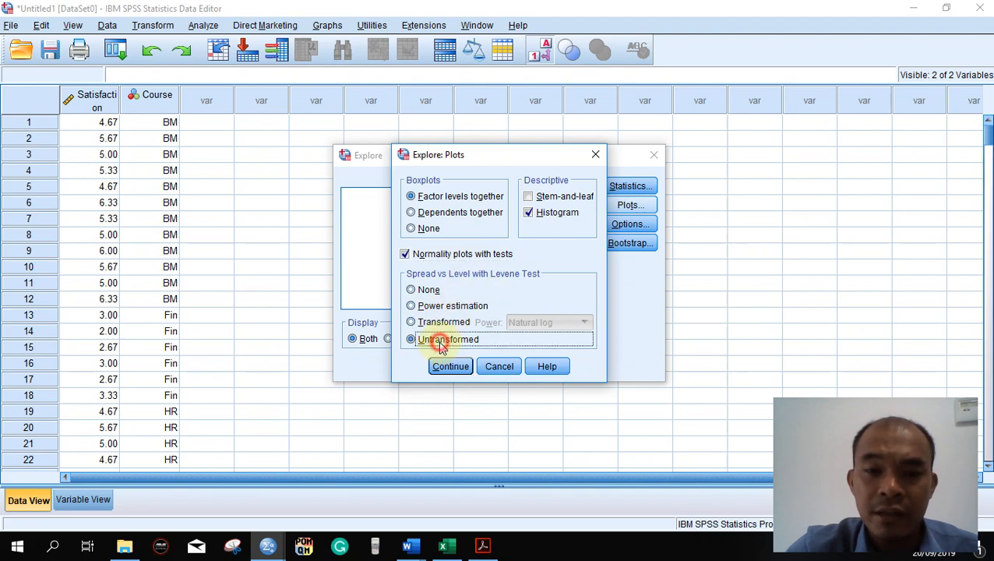
pyautogui.click(445, 366)
pyautogui.click(419, 366)
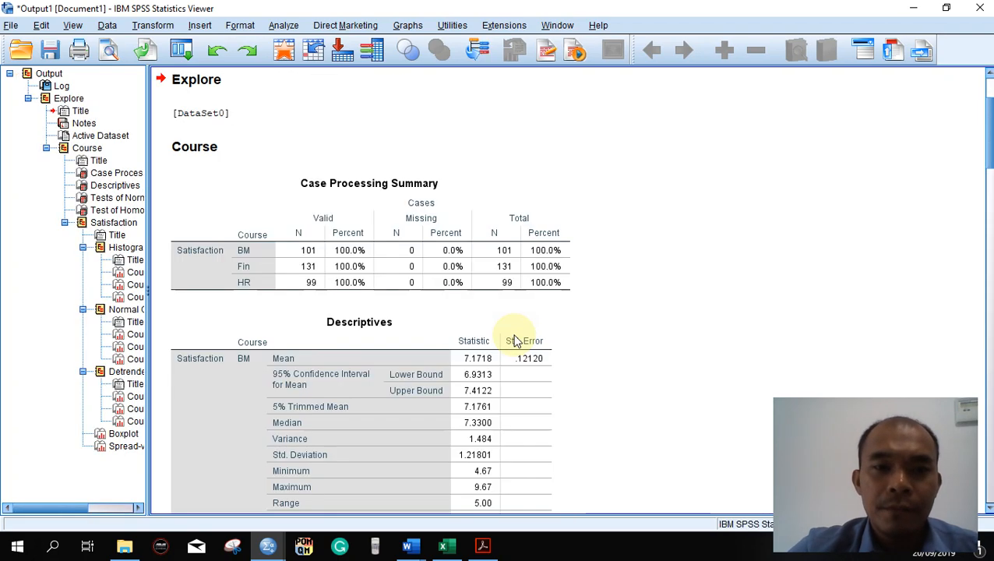
# - Examine the Tests of Normality and Test of Homogeneity of Variance tables in the Explore output
pyautogui.scroll(-1, 514, 340)
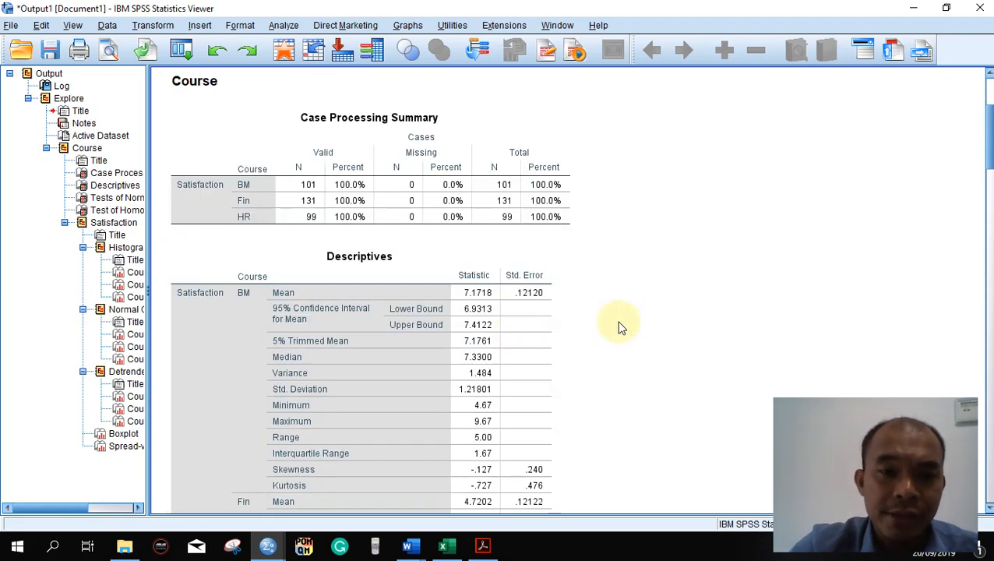
pyautogui.scroll(-3, 619, 327)
pyautogui.scroll(-6, 619, 327)
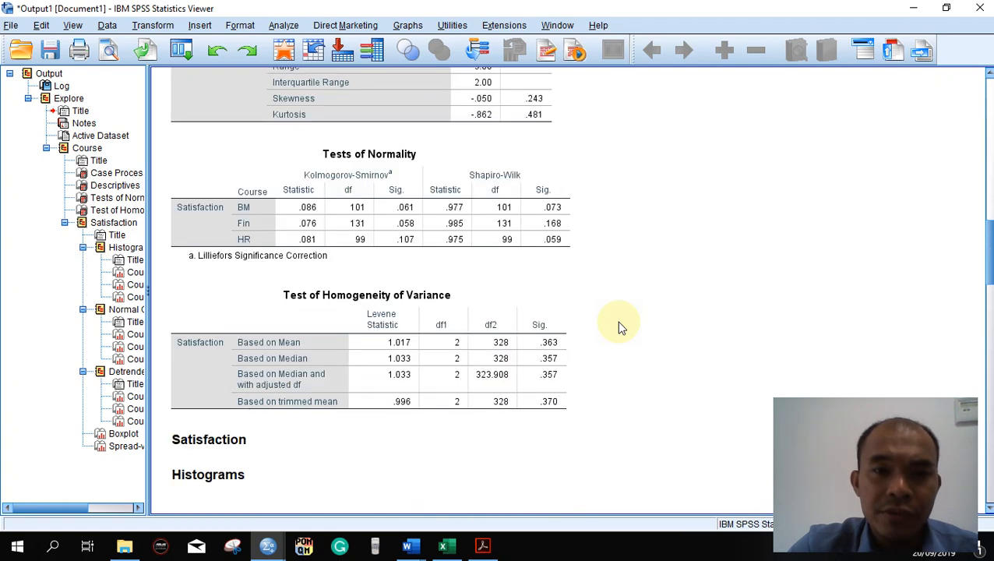
pyautogui.click(444, 204)
pyautogui.click(401, 344)
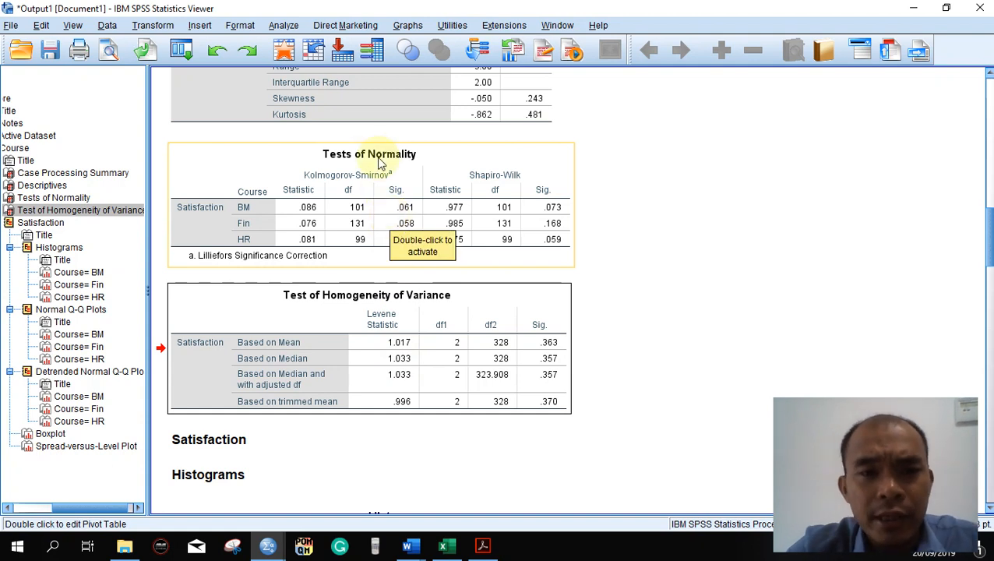
pyautogui.click(372, 208)
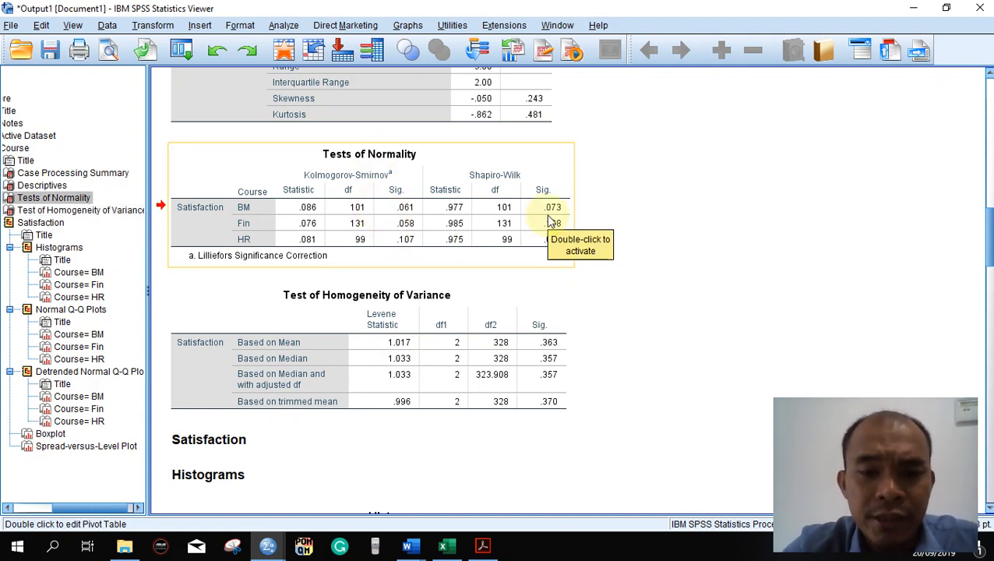
# - Switch to the Guidelines document in Word and colour "(Normal)" and "(Not normal)" red in the Normality section
pyautogui.click(406, 545)
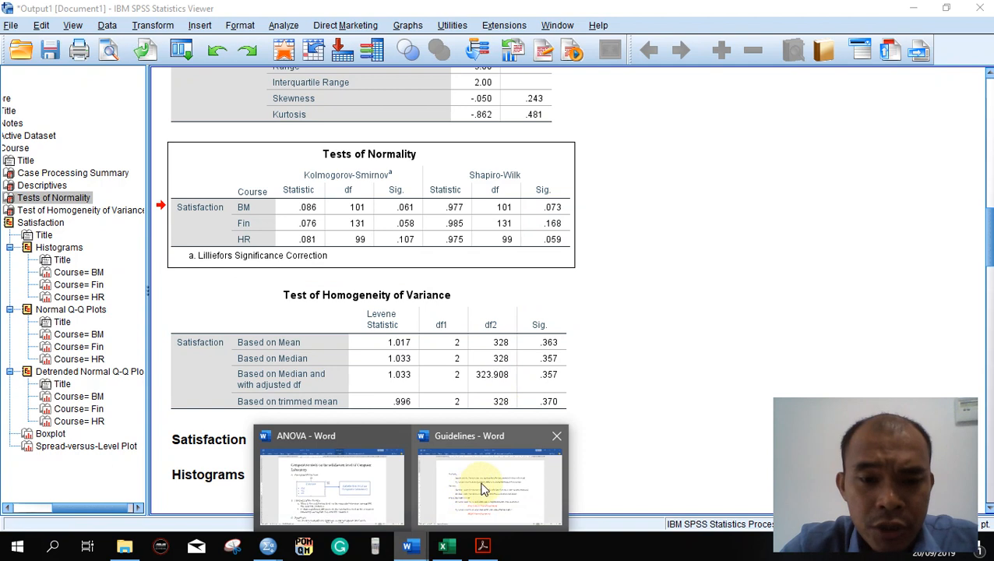
pyautogui.click(479, 479)
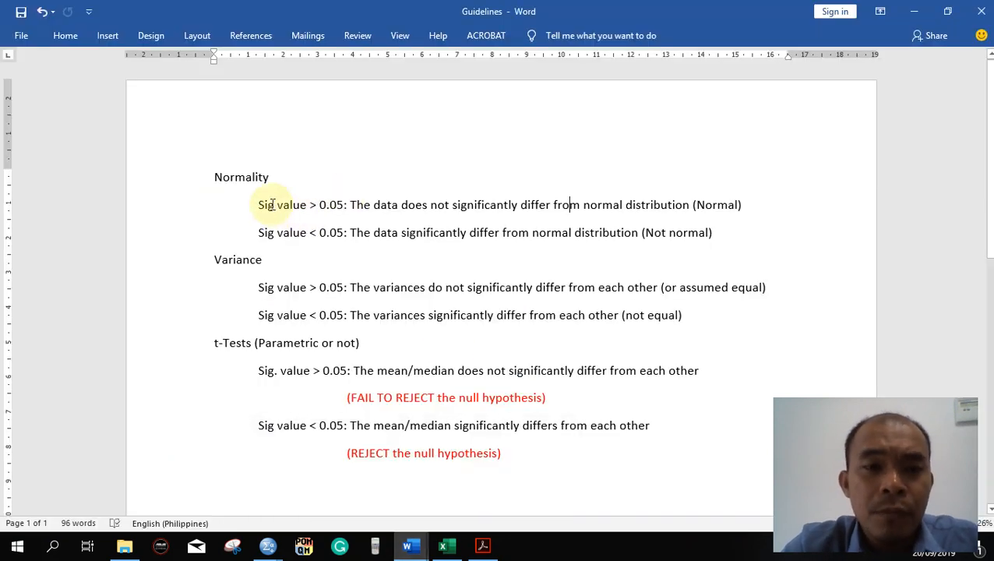
pyautogui.moveTo(693, 204); pyautogui.dragTo(744, 204)
pyautogui.click(823, 179)
pyautogui.moveTo(641, 232); pyautogui.dragTo(715, 234)
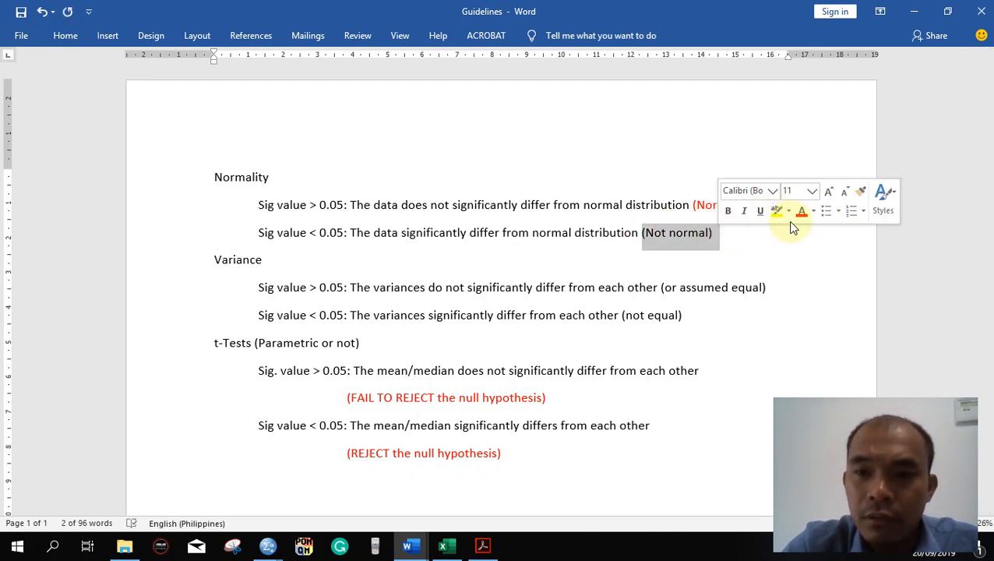
pyautogui.click(800, 215)
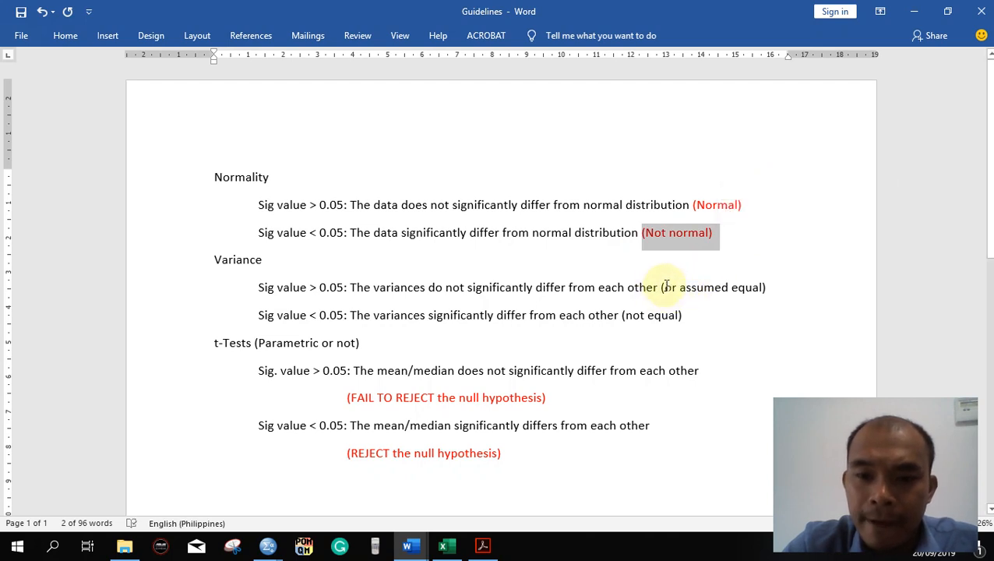
# - Colour "(or assumed equal)" and "(not equal)" red in the Variance section of the guidelines
pyautogui.moveTo(660, 287)
pyautogui.mouseDown()
pyautogui.moveTo(766, 286)
pyautogui.moveTo(667, 299)
pyautogui.mouseUp()
pyautogui.click(766, 288)
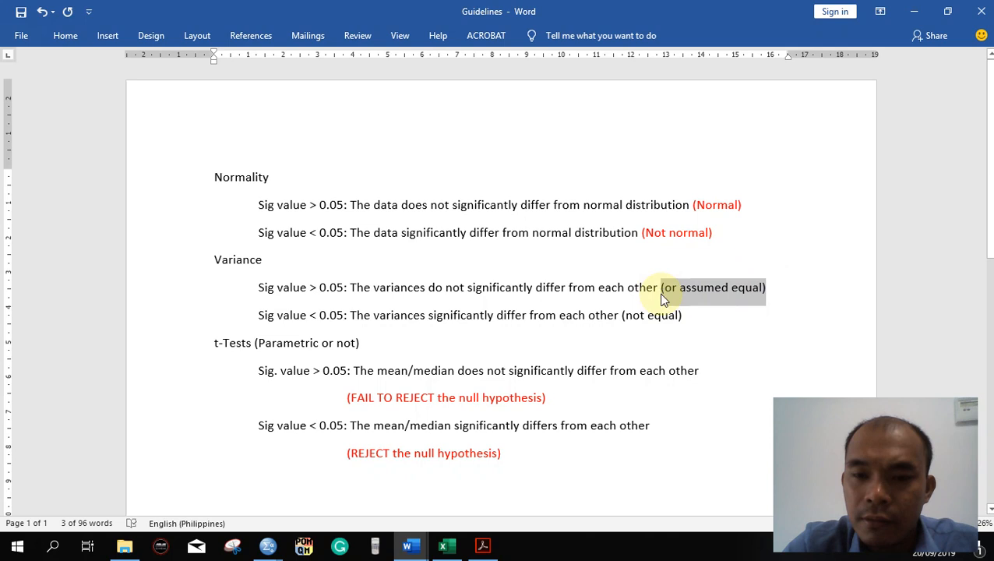
pyautogui.click(743, 269)
pyautogui.moveTo(687, 314); pyautogui.dragTo(641, 316)
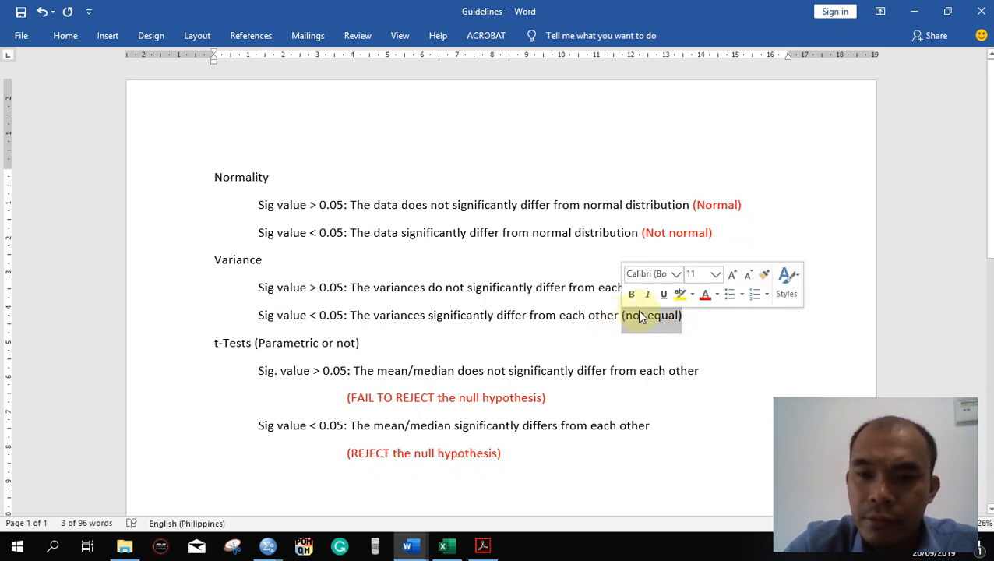
pyautogui.click(705, 295)
pyautogui.click(440, 265)
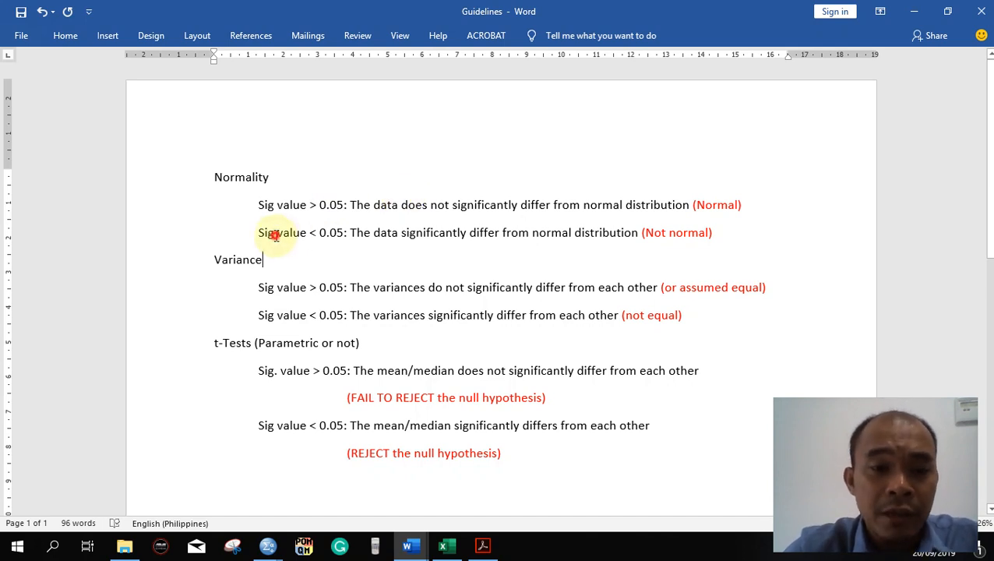
# - Compare the significance values in the SPSS Tests of Normality table with the Normality rules in the Word guidelines
pyautogui.moveTo(275, 235); pyautogui.dragTo(333, 239)
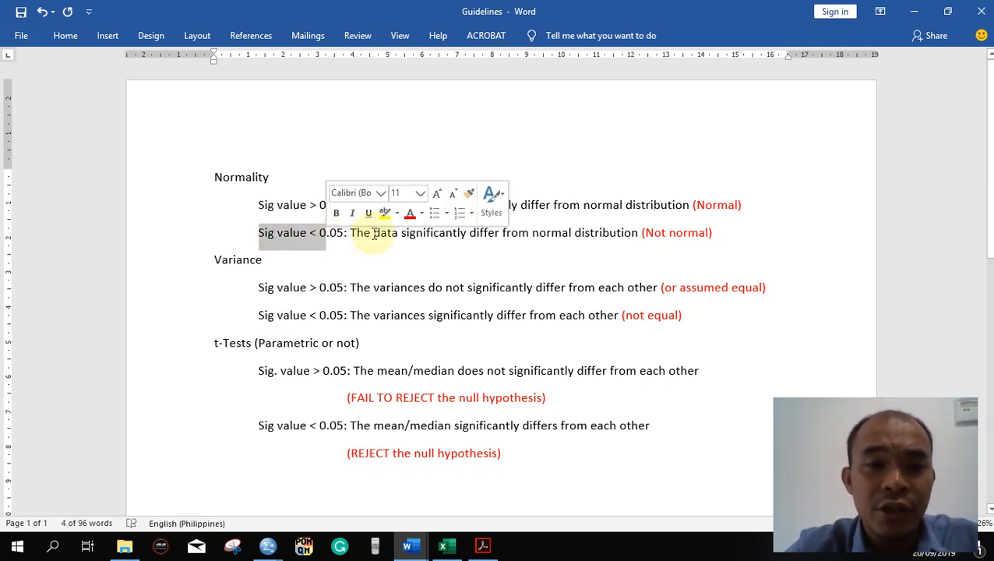
pyautogui.click(652, 232)
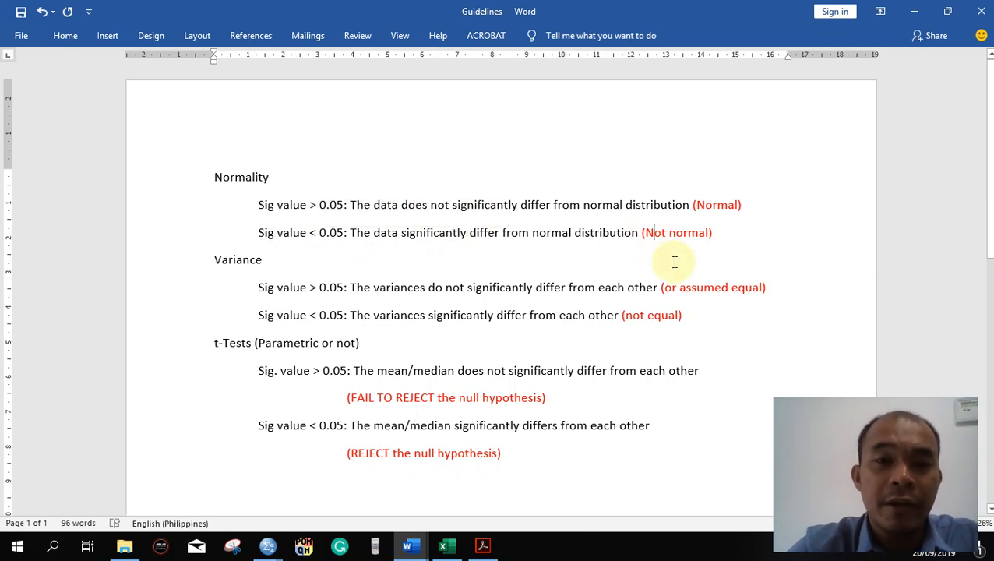
pyautogui.hotkey('alt', 'Tab')
pyautogui.click(547, 244)
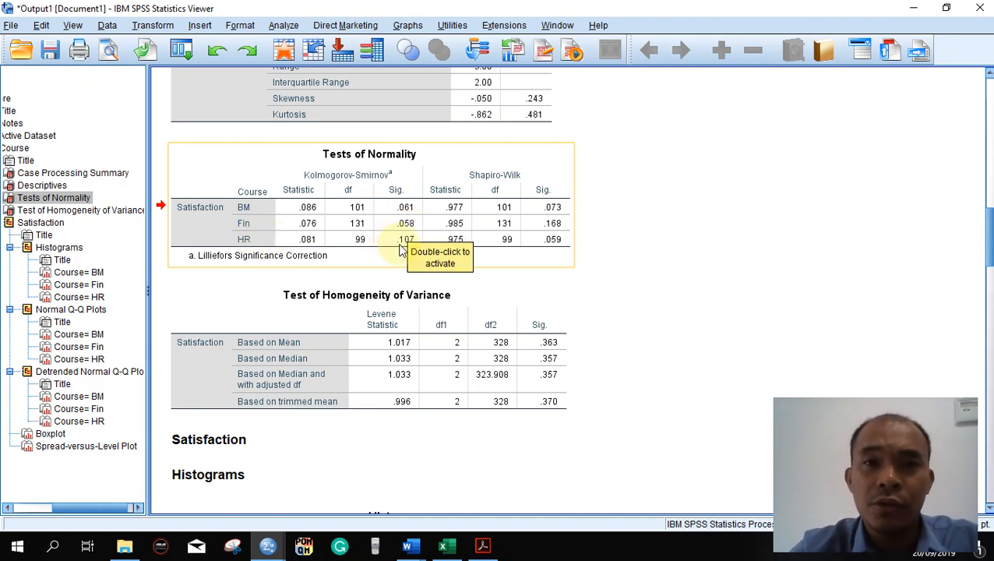
pyautogui.hotkey('alt', 'Tab')
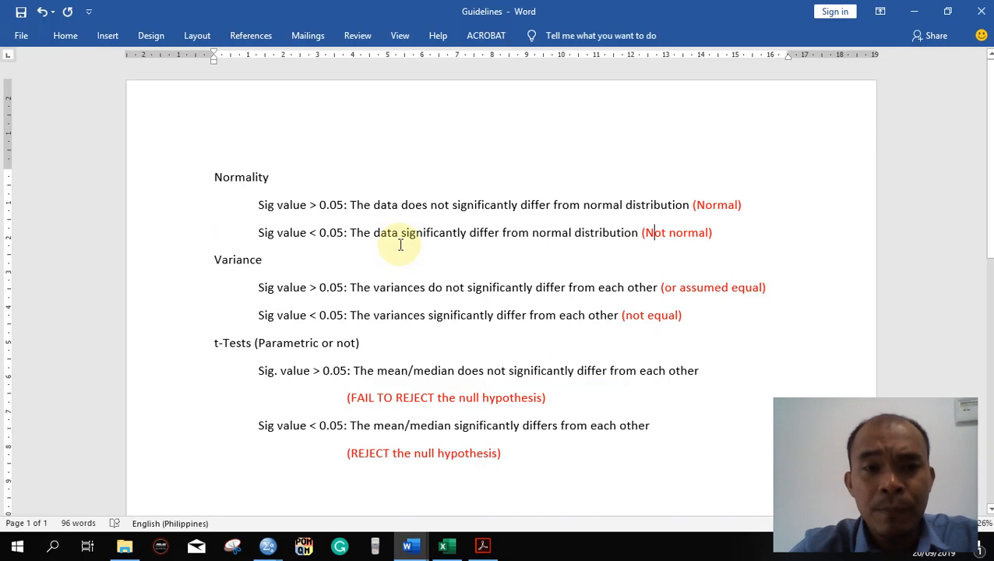
pyautogui.hotkey('alt', 'Tab')
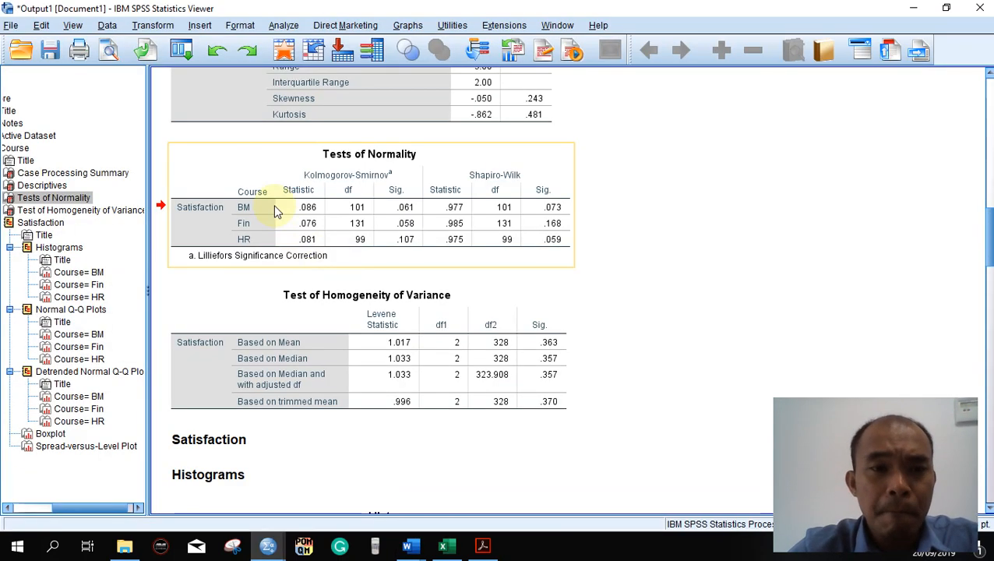
pyautogui.hotkey('alt', 'Tab')
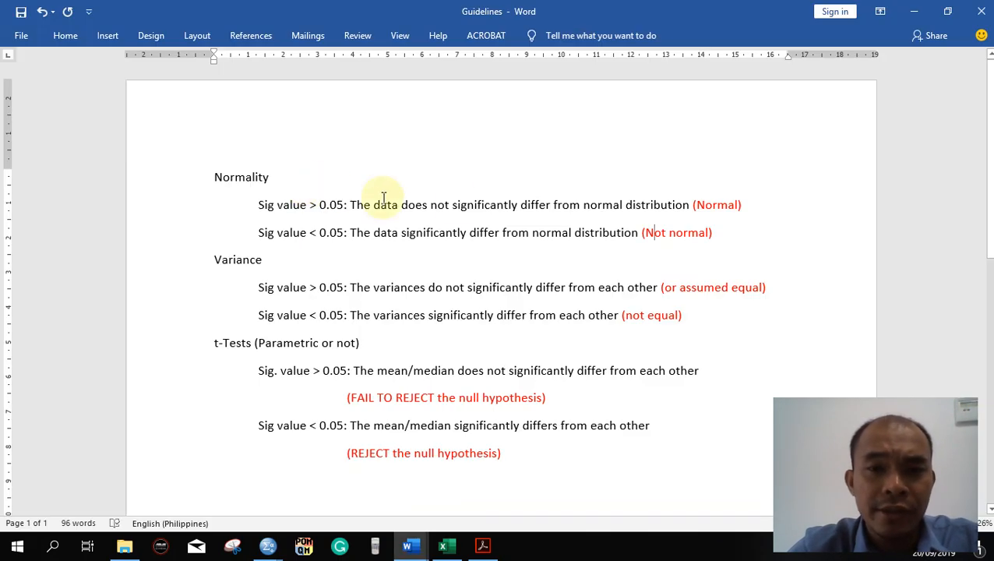
pyautogui.moveTo(355, 206); pyautogui.dragTo(688, 205)
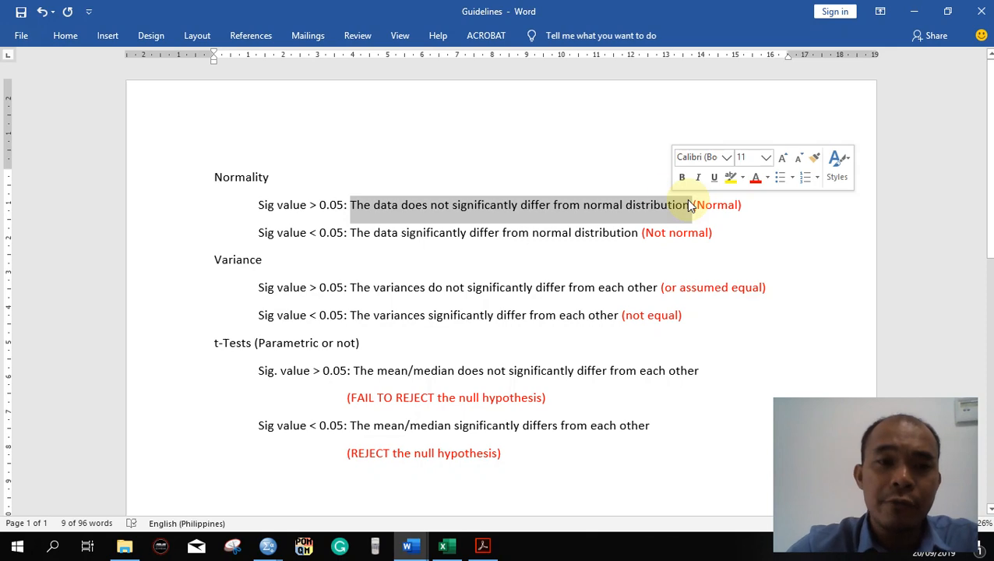
# - Check the Test of Homogeneity of Variance significance in SPSS against the Variance rules in the Word guidelines, and review both assumption tables
pyautogui.doubleClick(251, 263)
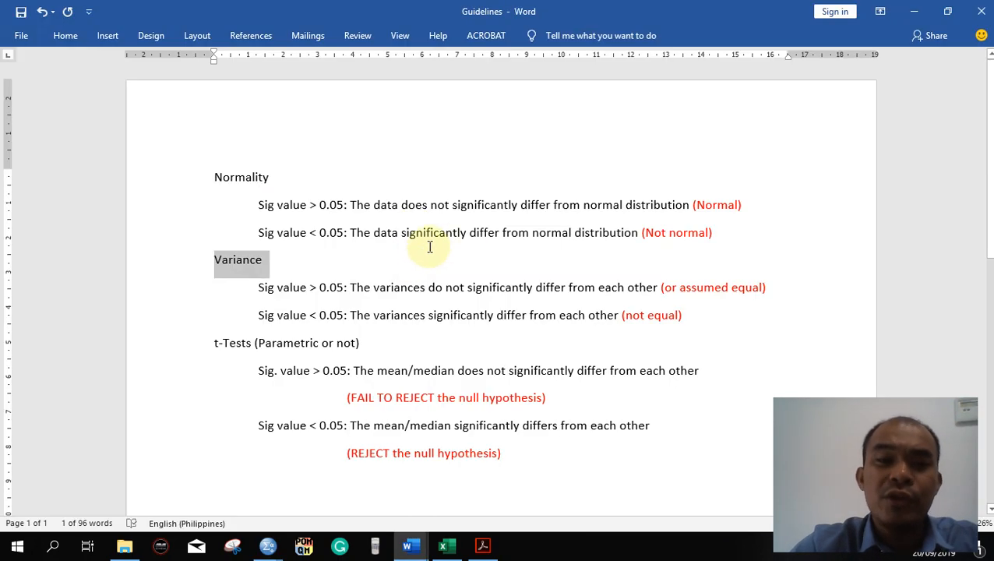
pyautogui.moveTo(760, 287); pyautogui.dragTo(643, 291)
pyautogui.click(592, 288)
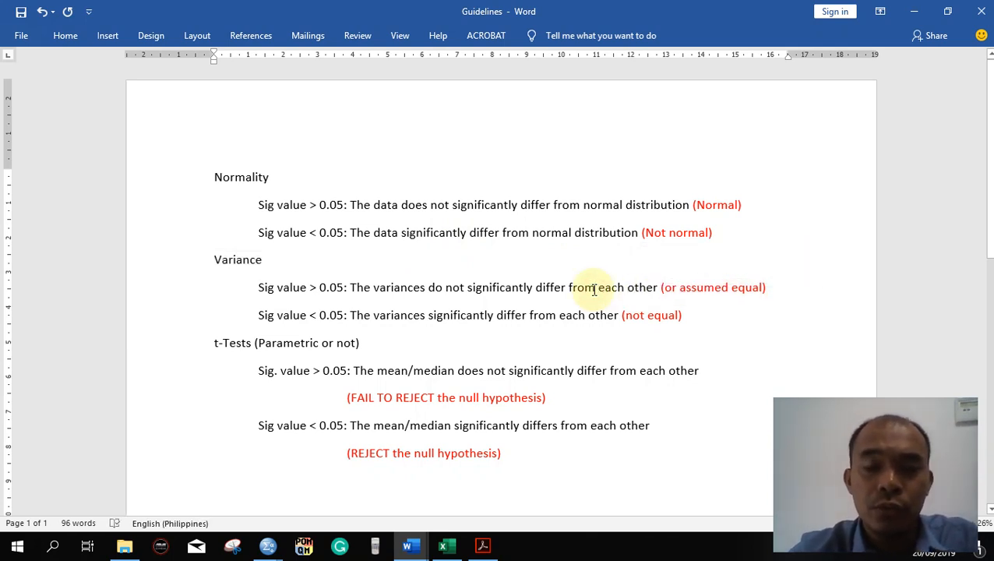
pyautogui.hotkey('alt', 'Tab')
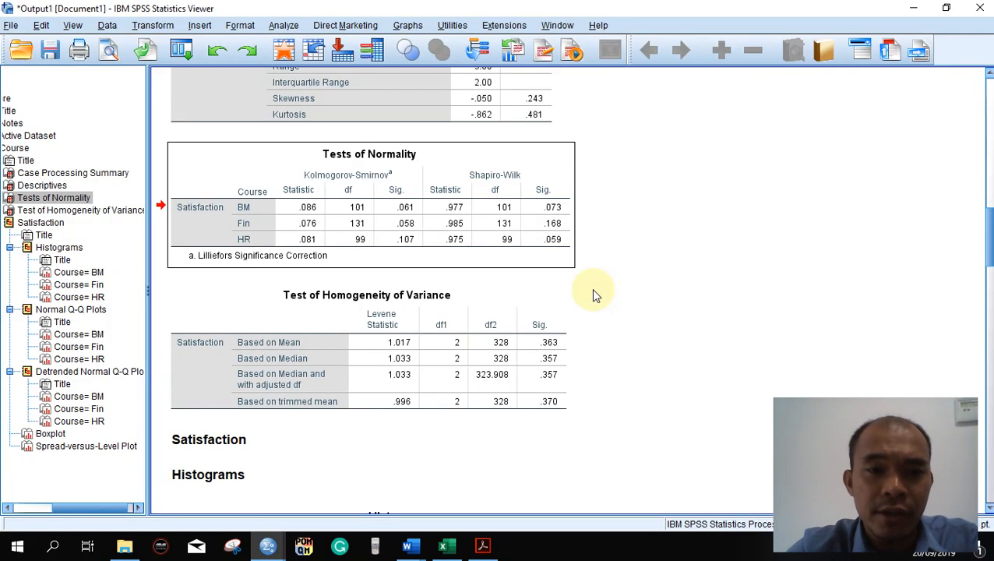
pyautogui.click(390, 343)
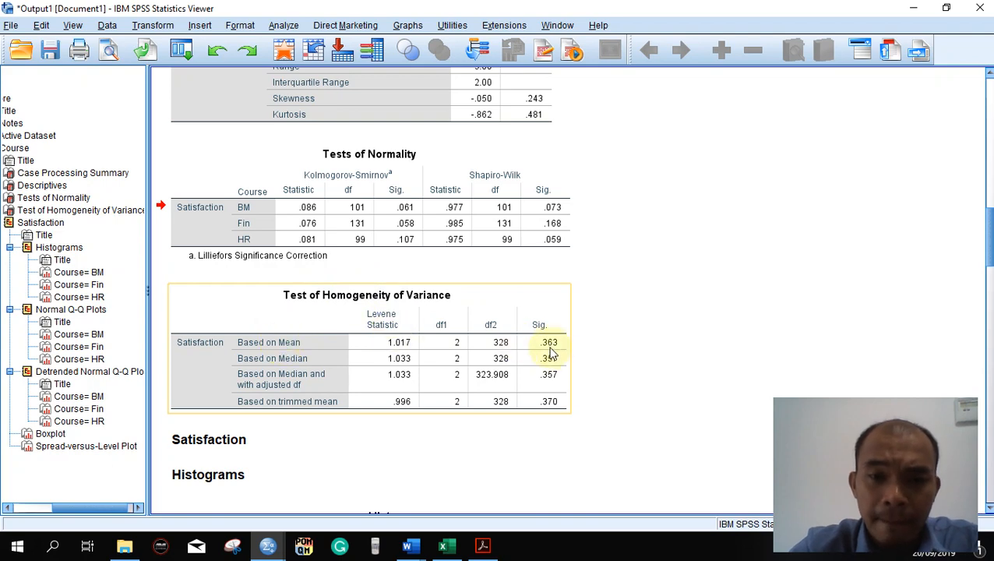
pyautogui.hotkey('alt', 'Tab')
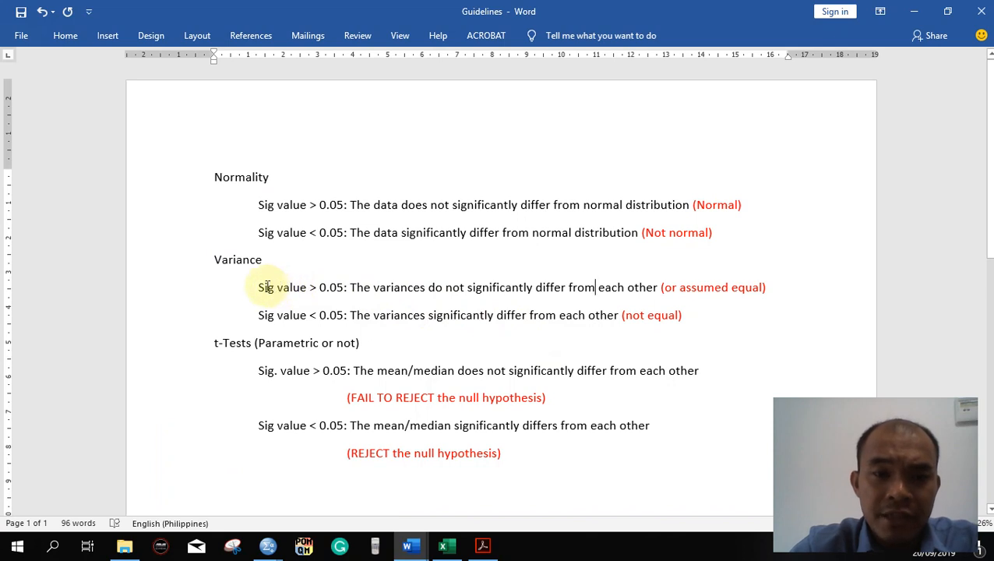
pyautogui.moveTo(310, 286); pyautogui.dragTo(339, 288)
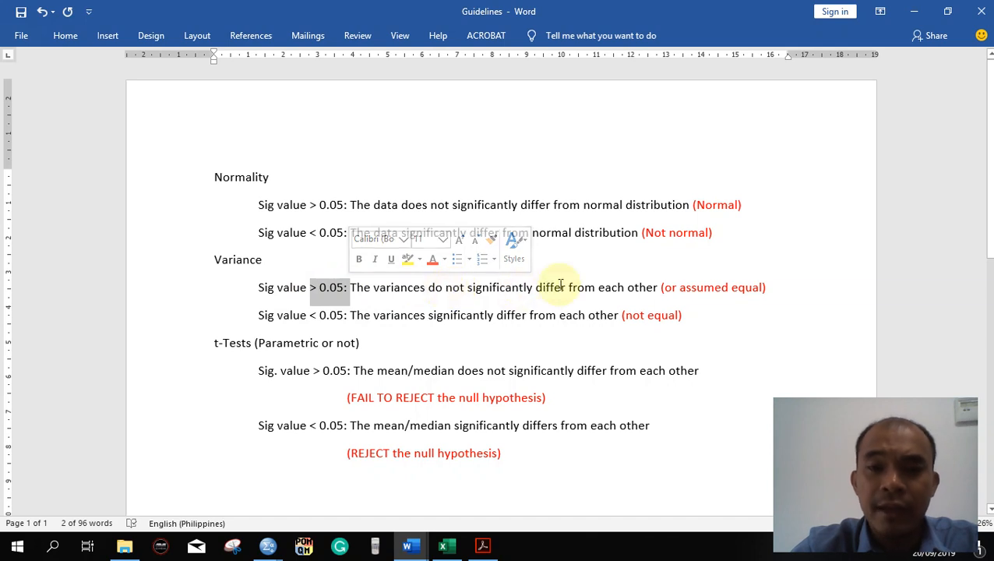
pyautogui.hotkey('alt', 'Tab')
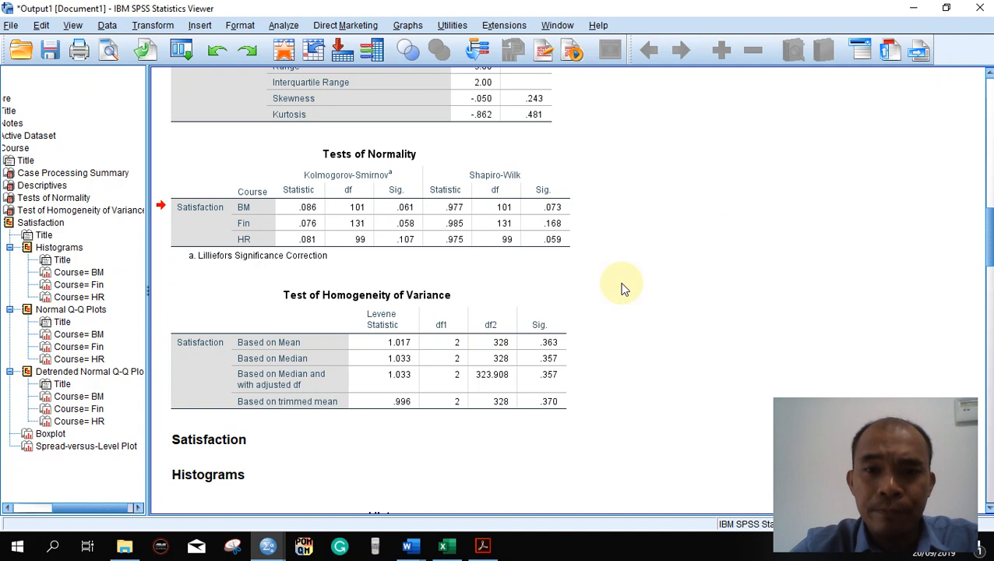
pyautogui.click(530, 323)
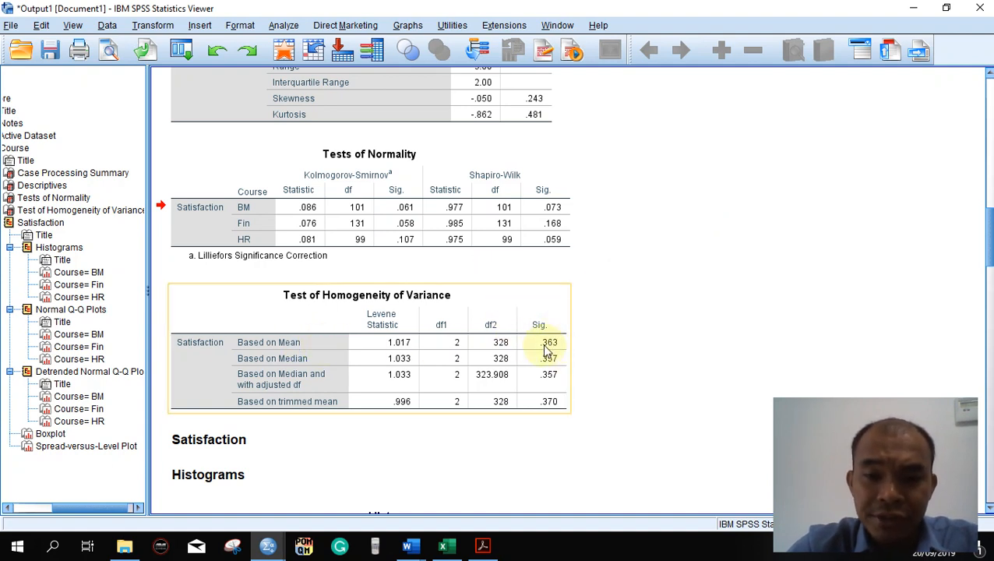
pyautogui.click(196, 204)
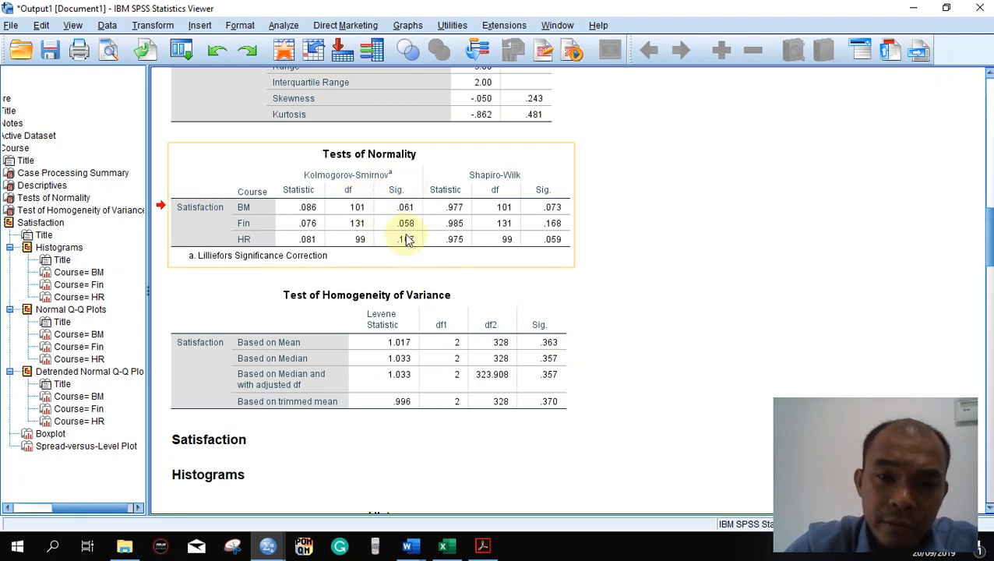
pyautogui.click(506, 311)
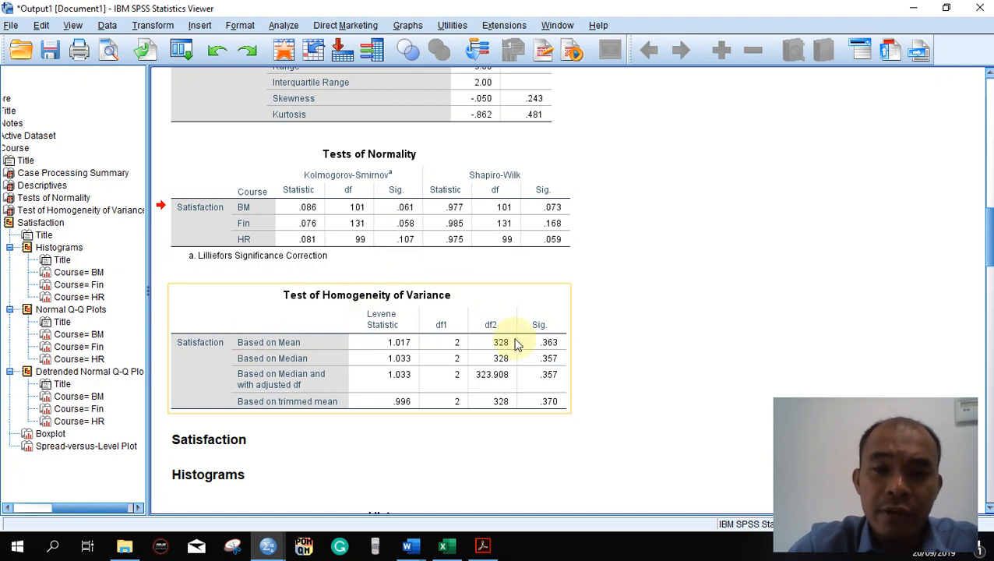
# - Switch to Statistical Framework.pdf in Acrobat and examine the parametric assumption branch for more than two categories with different participants
pyautogui.click(486, 548)
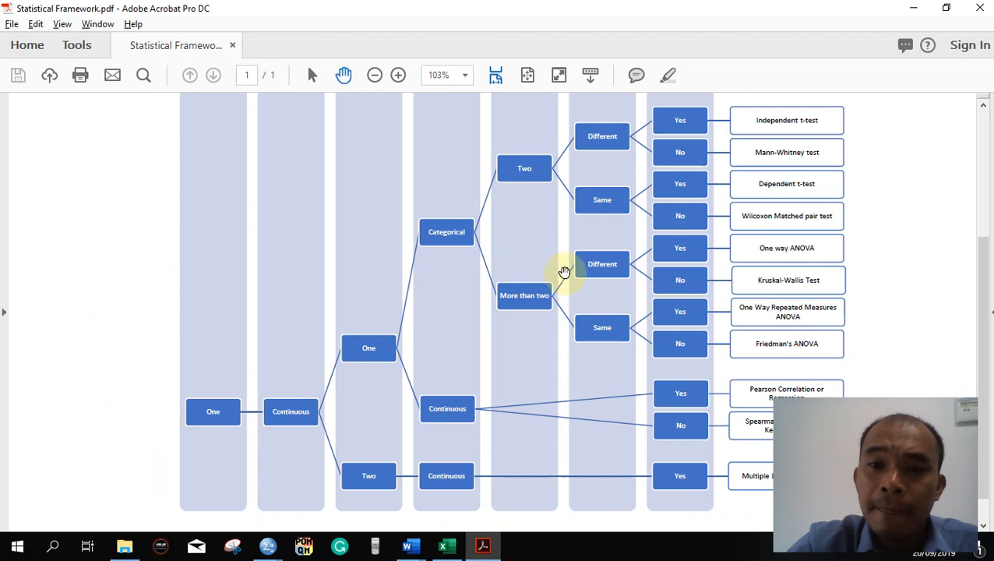
pyautogui.scroll(1, 676, 254)
pyautogui.scroll(1, 676, 255)
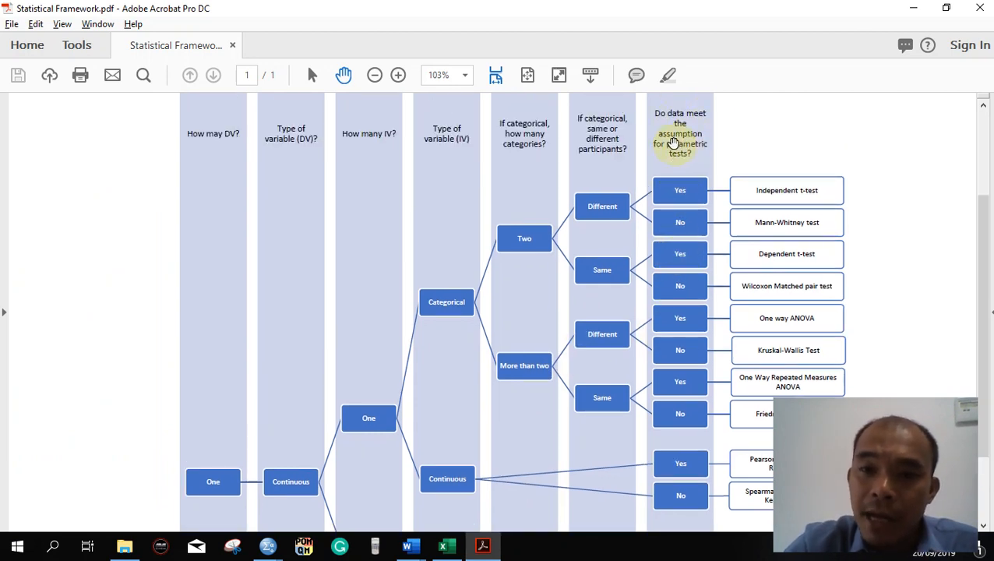
pyautogui.scroll(-1, 661, 193)
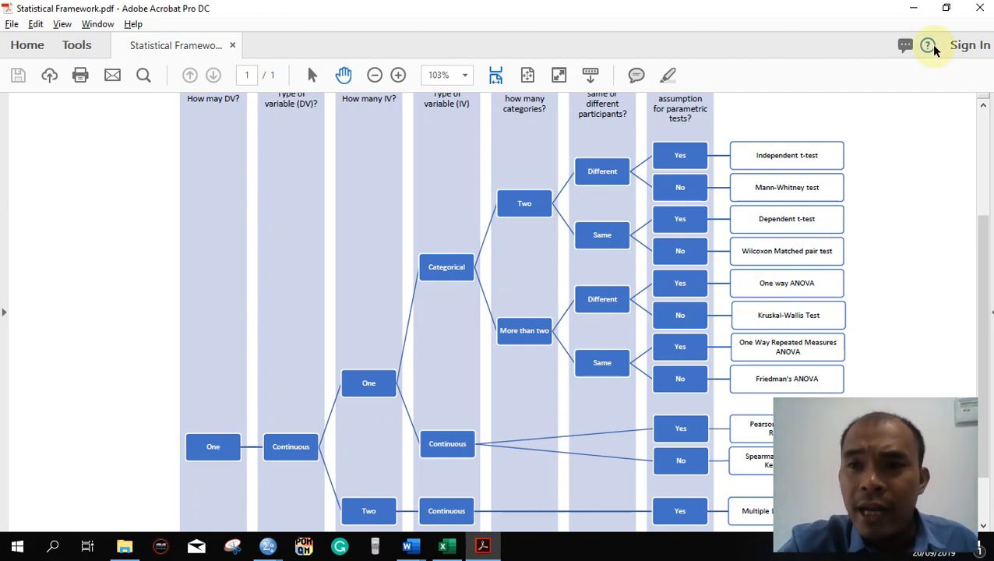
pyautogui.click(911, 7)
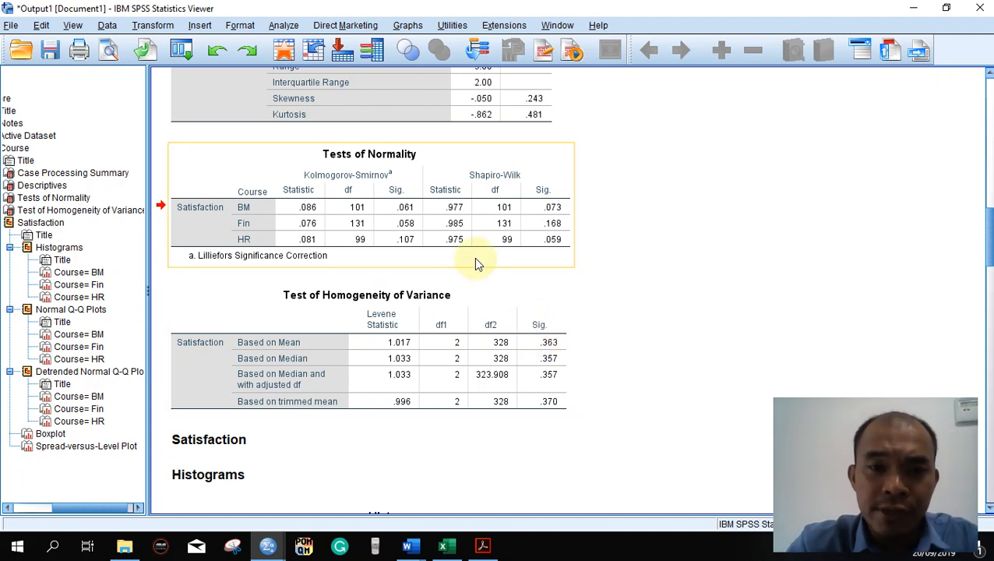
# - Switch to the ANOVA document in Word, review the Normality and Homogeneity of Variance write-up under Assumptions, and return to the SPSS output
pyautogui.moveTo(419, 548)
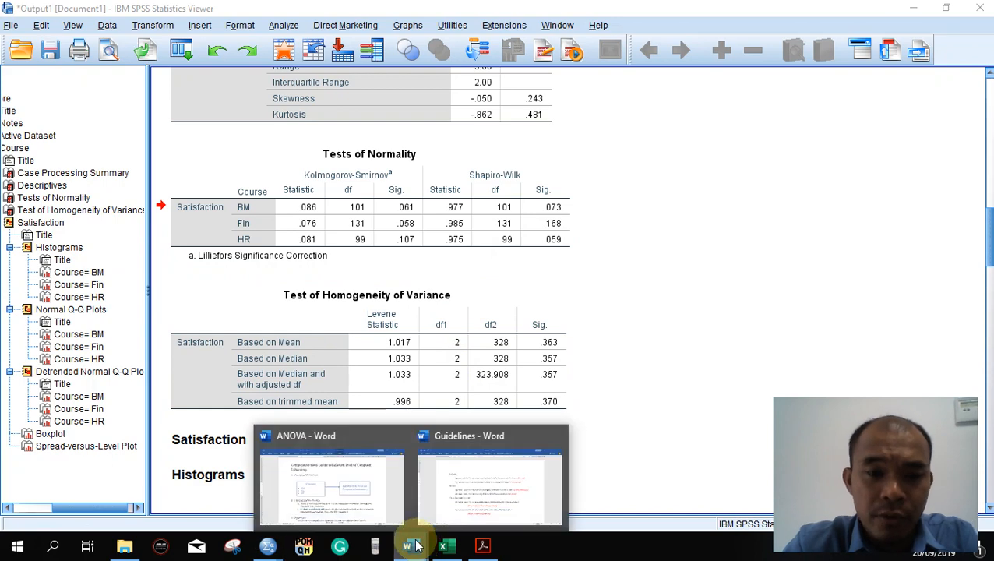
pyautogui.click(401, 504)
pyautogui.click(414, 328)
pyautogui.click(431, 406)
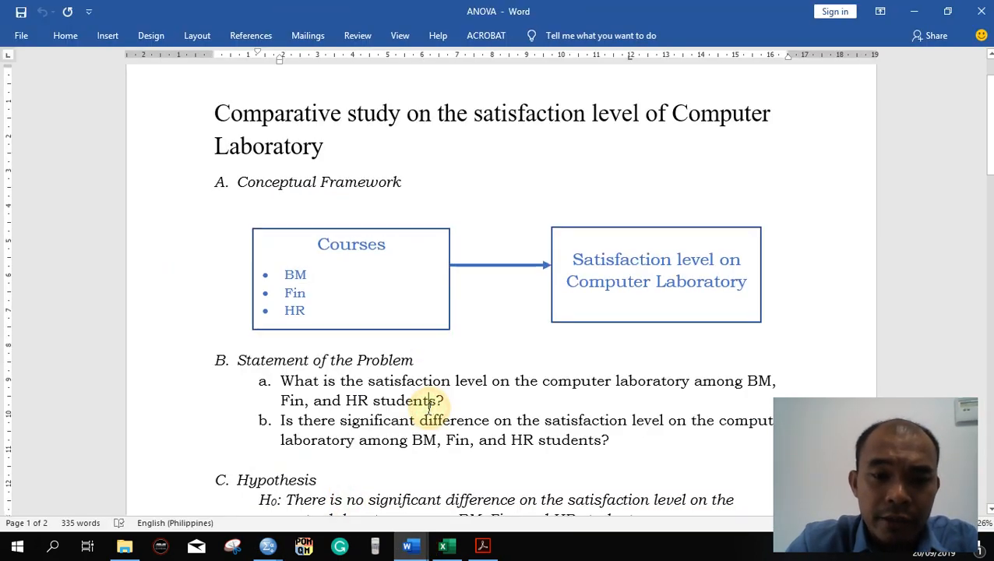
pyautogui.scroll(-7, 429, 405)
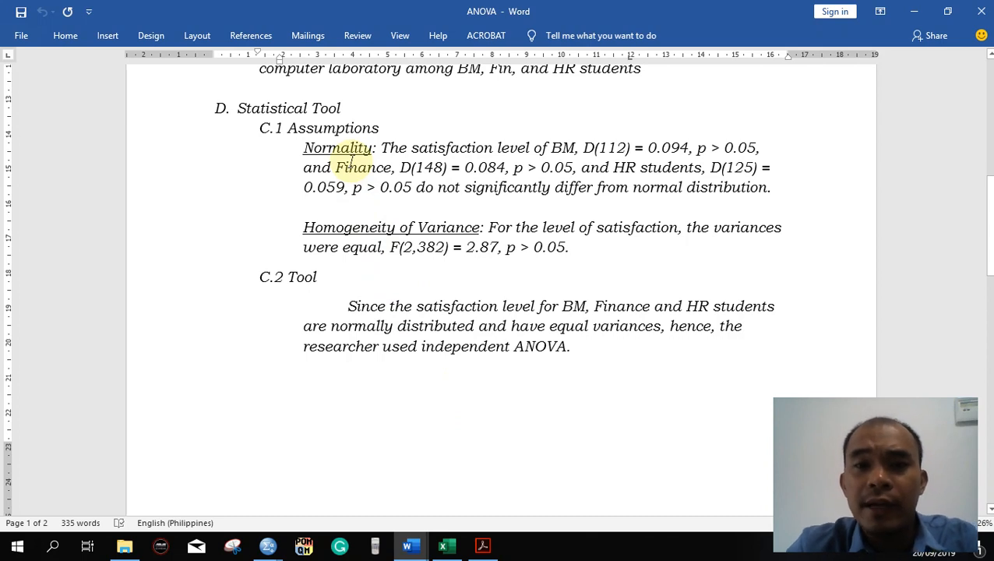
pyautogui.hotkey('alt', 'Tab')
pyautogui.click(396, 223)
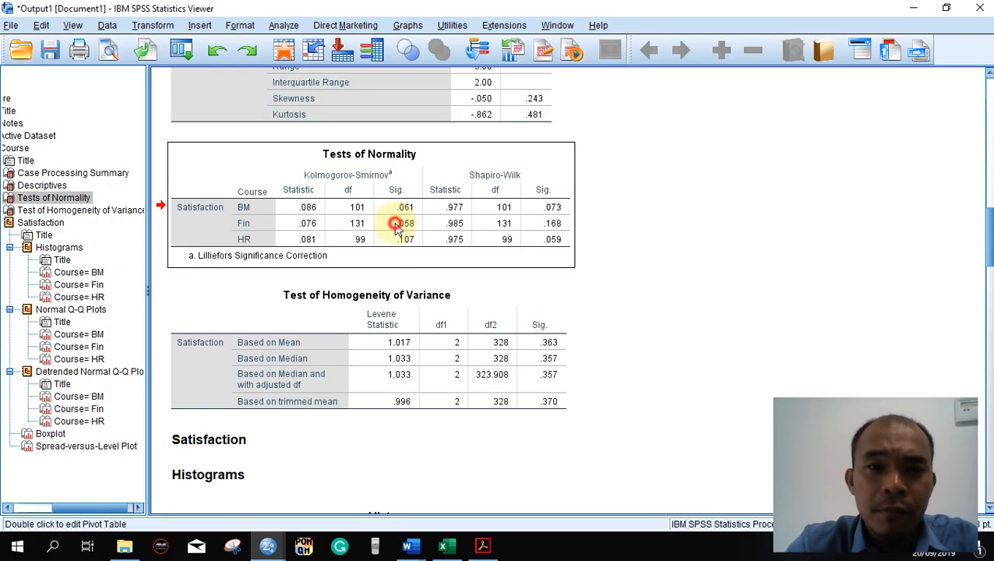
pyautogui.rightClick(396, 224)
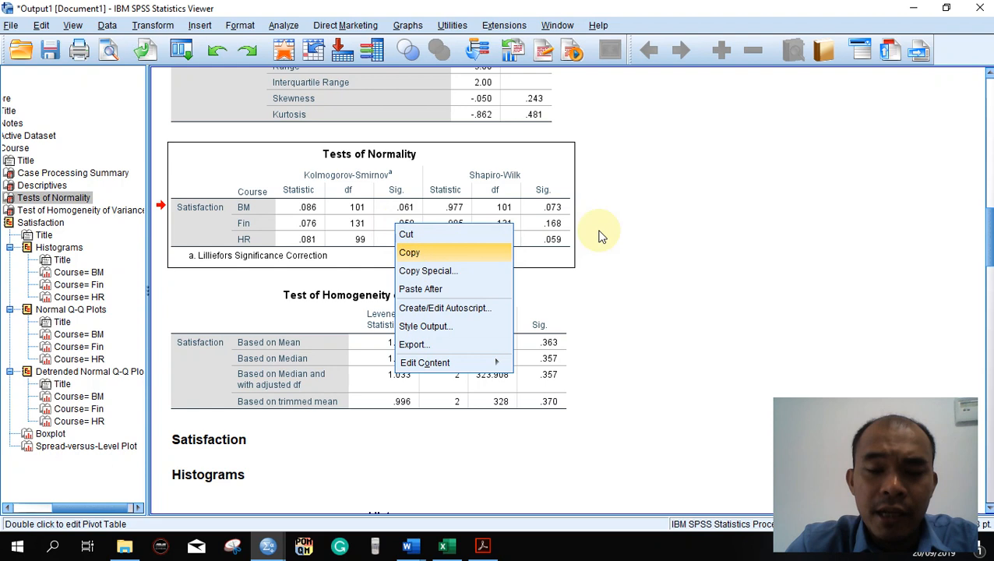
pyautogui.click(657, 232)
pyautogui.click(508, 222)
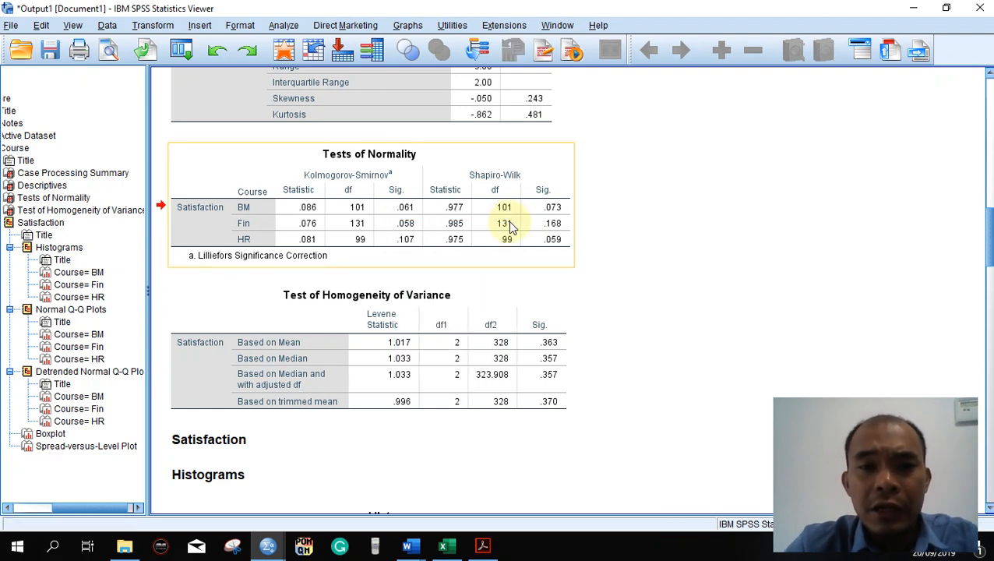
pyautogui.rightClick(508, 222)
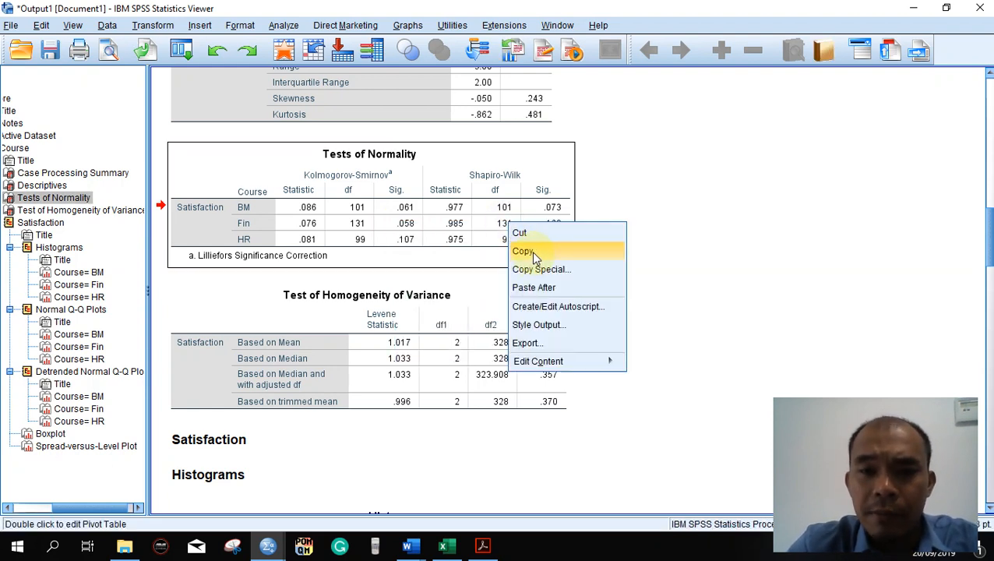
pyautogui.click(622, 187)
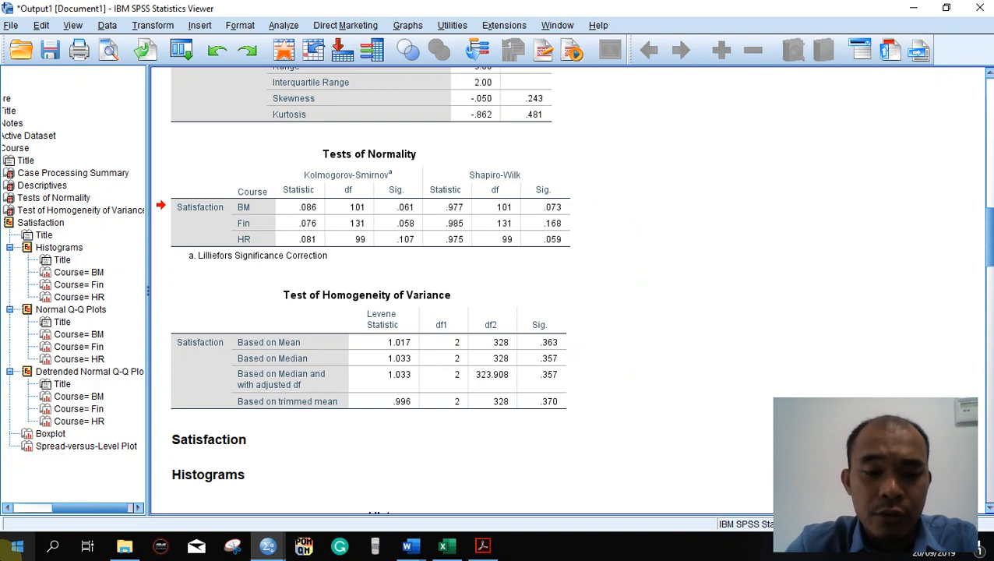
# - Open Snipping Tool and capture the Tests of Normality table, without its footnote, from the SPSS output
pyautogui.click(5, 546)
pyautogui.write('snip')
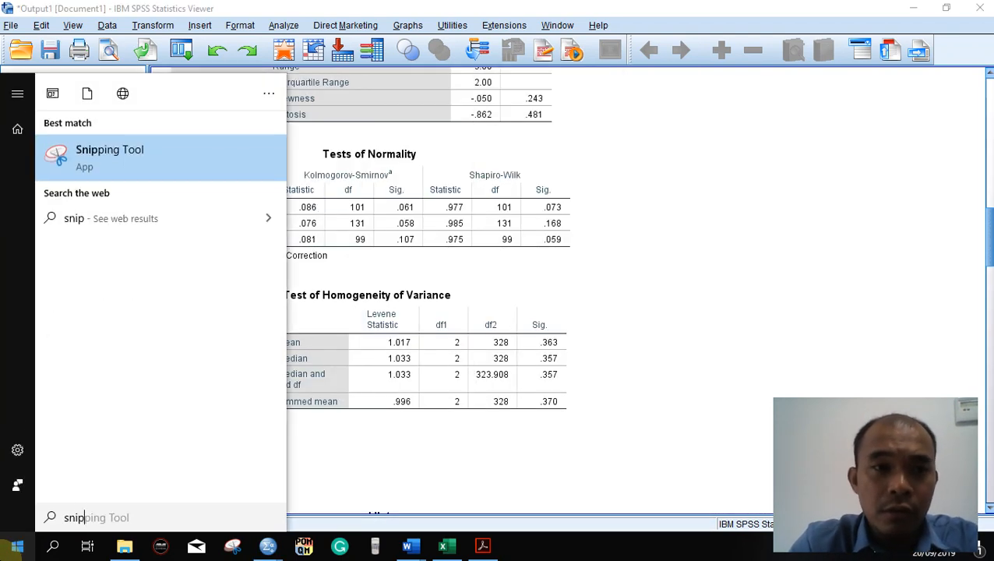
pyautogui.press('Return')
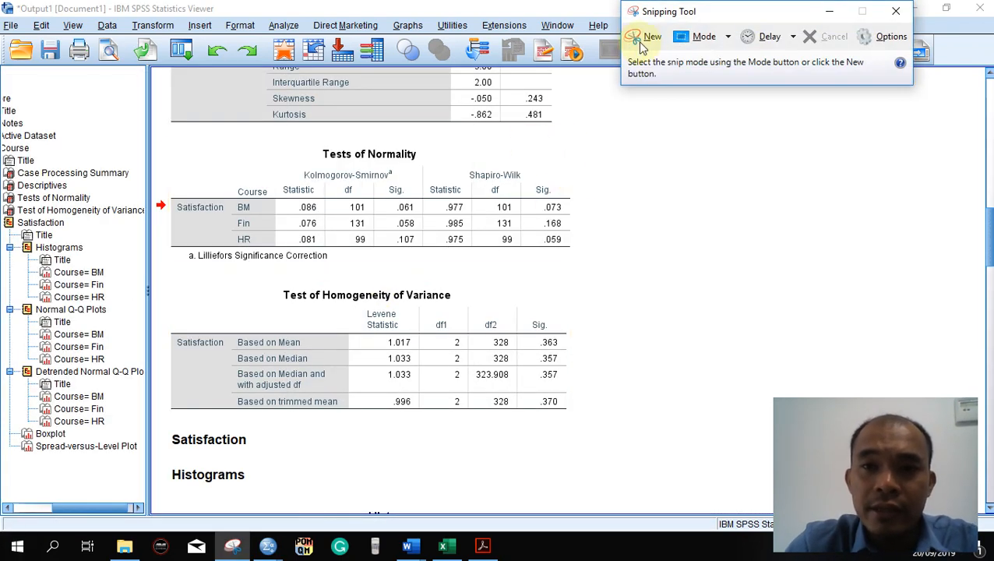
pyautogui.click(645, 39)
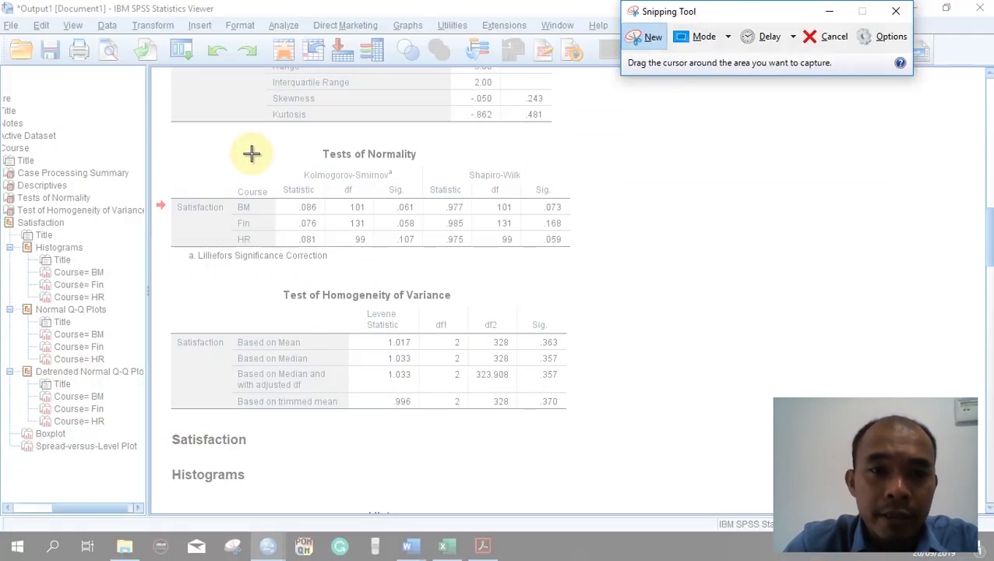
pyautogui.moveTo(166, 141); pyautogui.dragTo(583, 250)
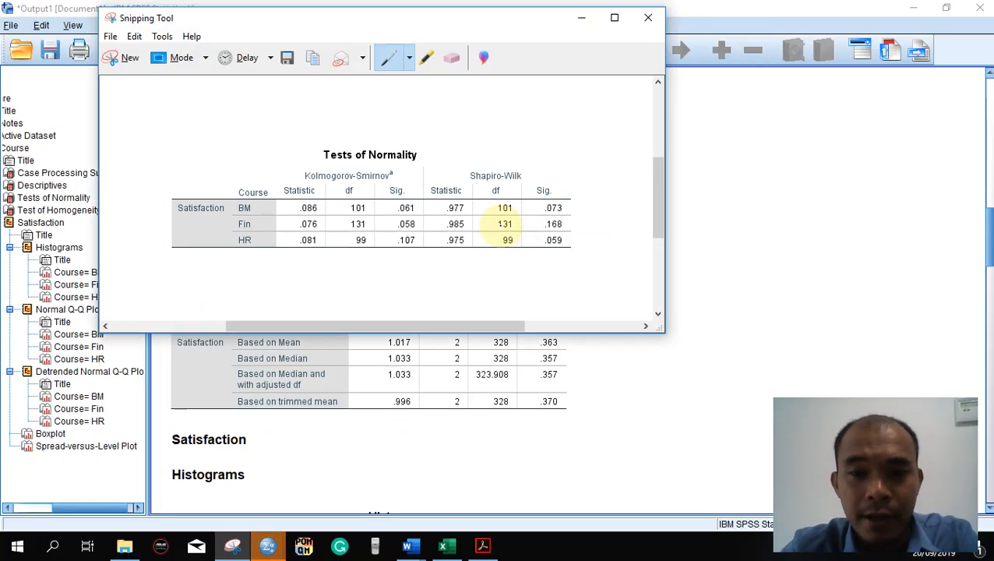
# - Switch to the ANOVA document in Word, paste the captured table on a new line below the Normality paragraph, and shrink it proportionally
pyautogui.hotkey('alt', 'Tab')
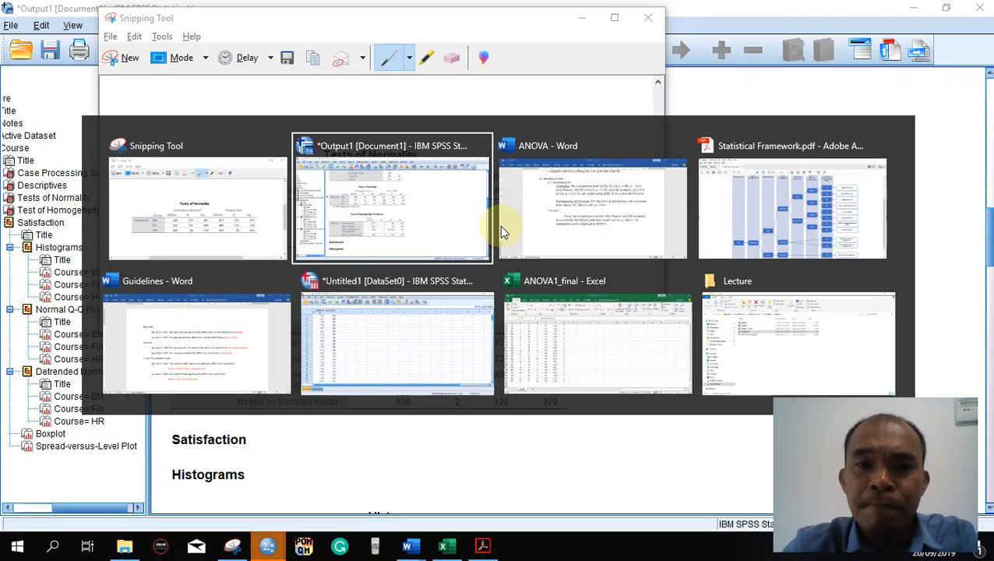
pyautogui.click(502, 222)
pyautogui.click(800, 187)
pyautogui.press('Return')
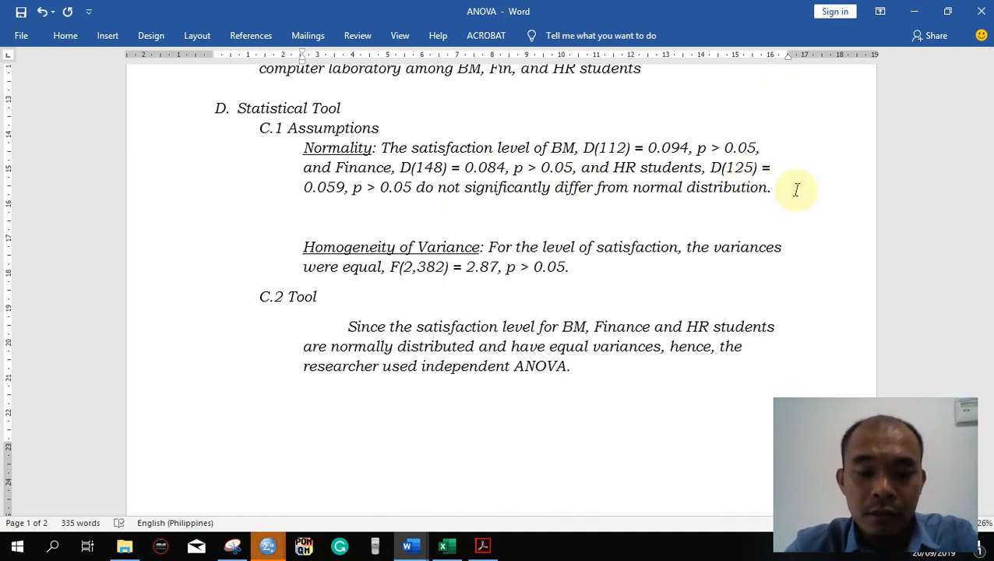
pyautogui.hotkey('ctrl', 'v')
pyautogui.click(784, 311)
pyautogui.moveTo(828, 333); pyautogui.dragTo(646, 287)
pyautogui.click(678, 278)
# - Return to the SPSS output and capture the Test of Homogeneity of Variance table with Snipping Tool
pyautogui.hotkey('alt', 'Tab')
pyautogui.hotkey('alt', 'Tab')
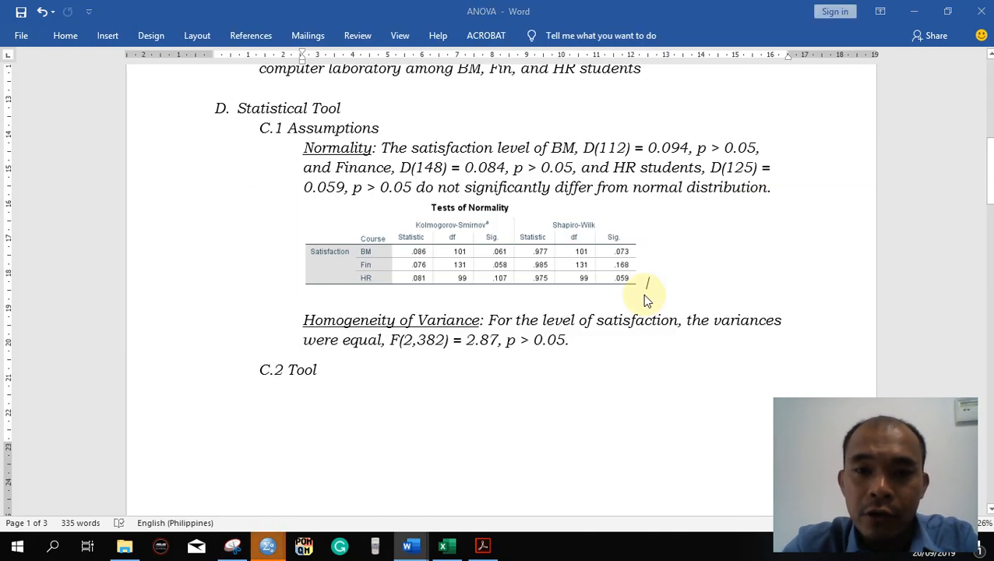
pyautogui.hotkey('alt', 'Tab')
pyautogui.click(535, 305)
pyautogui.scroll(-3, 545, 307)
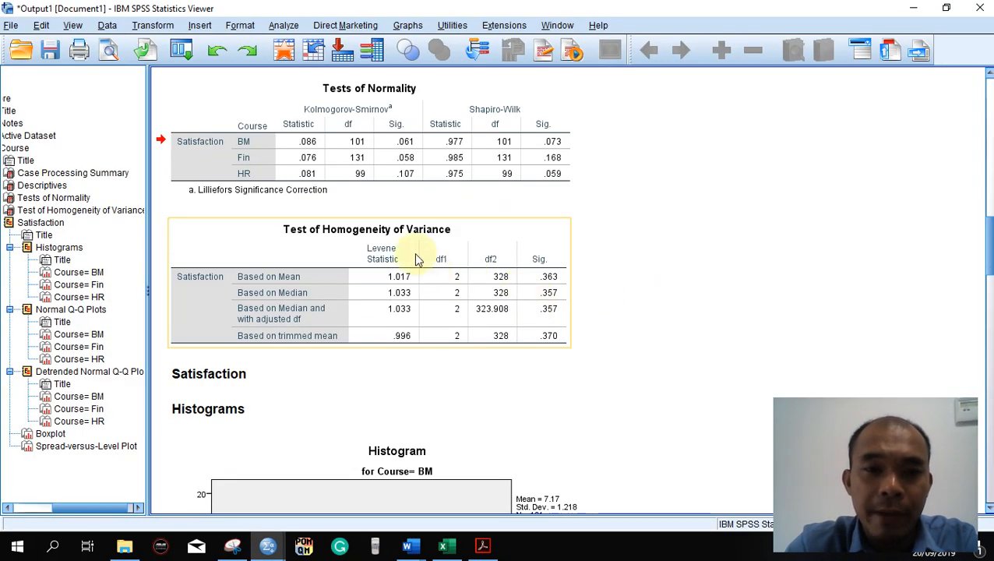
pyautogui.click(231, 551)
pyautogui.click(125, 55)
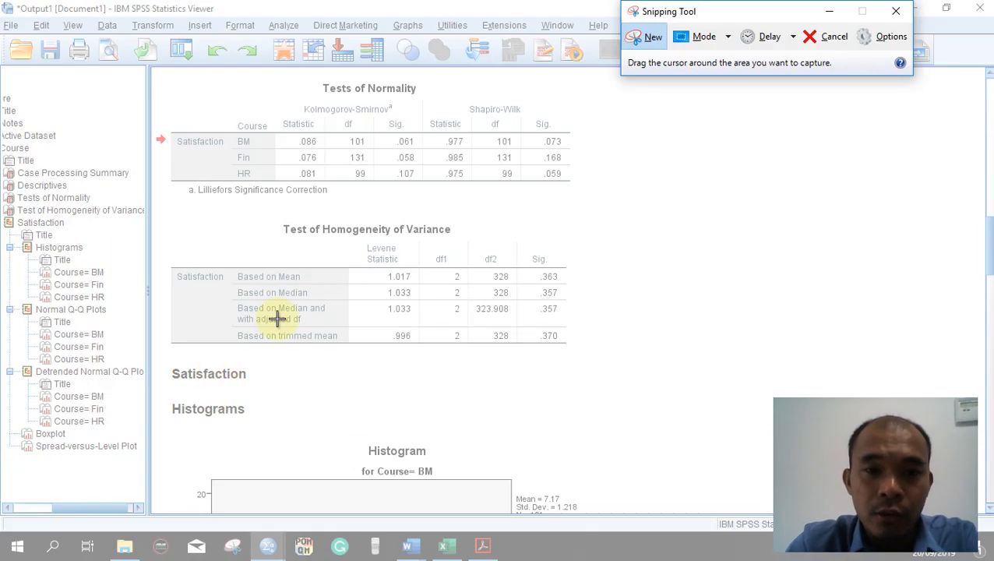
pyautogui.press('Escape')
pyautogui.click(653, 37)
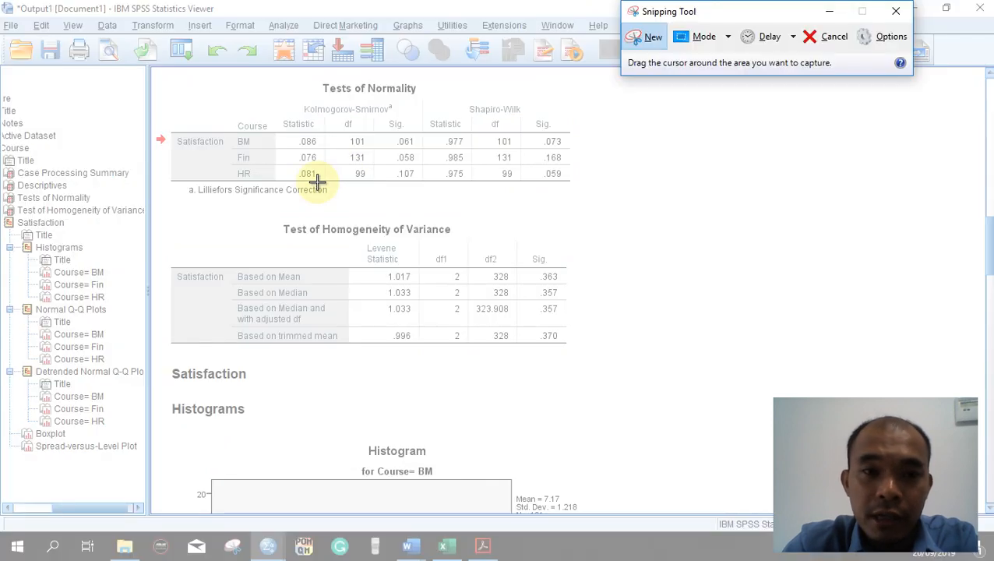
pyautogui.moveTo(165, 220); pyautogui.dragTo(573, 346)
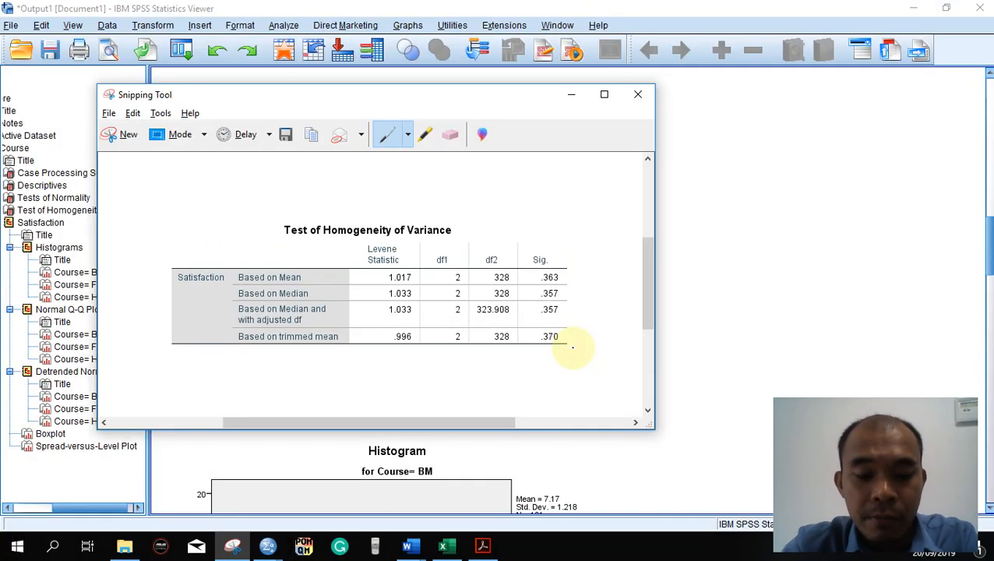
# - Switch to the ANOVA document in Word and paste the captured table on a new line below the Homogeneity of Variance paragraph
pyautogui.hotkey('alt', 'Tab')
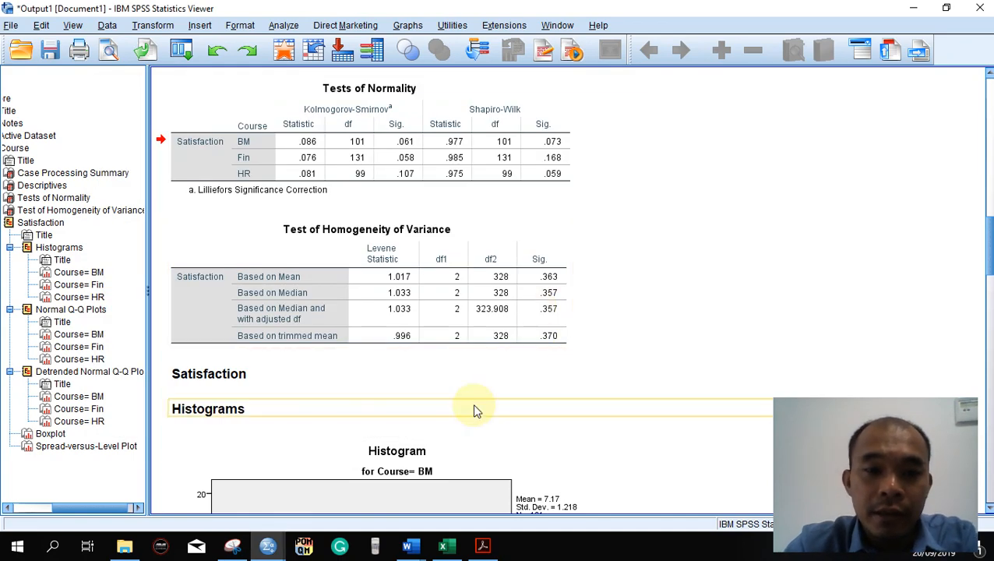
pyautogui.hotkey('alt', 'Tab')
pyautogui.hotkey('alt', 'Tab')
pyautogui.click(603, 340)
pyautogui.press('Return')
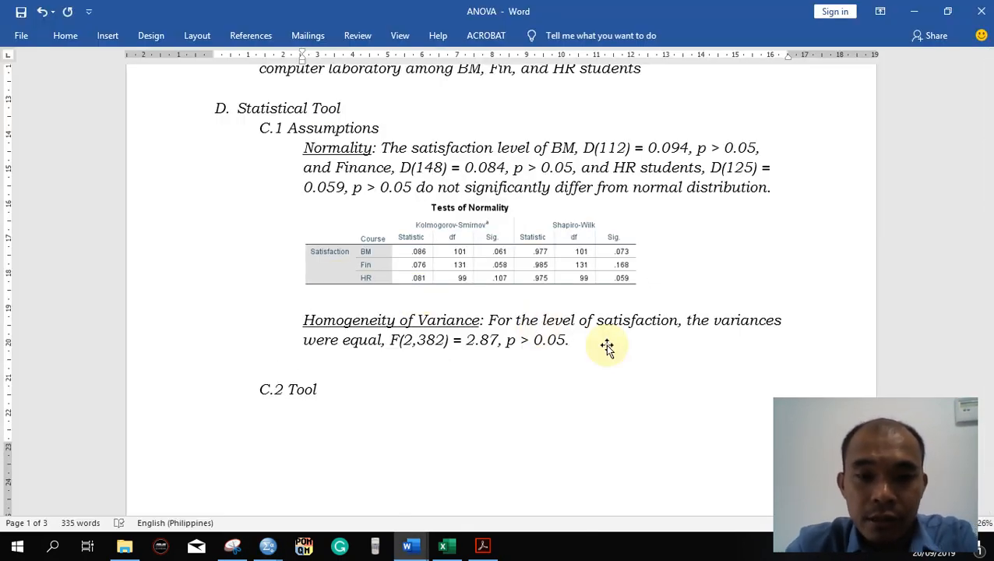
pyautogui.hotkey('ctrl', 'v')
# - Shrink the pasted Test of Homogeneity of Variance picture proportionally and check its placement relative to its paragraph
pyautogui.click(609, 415)
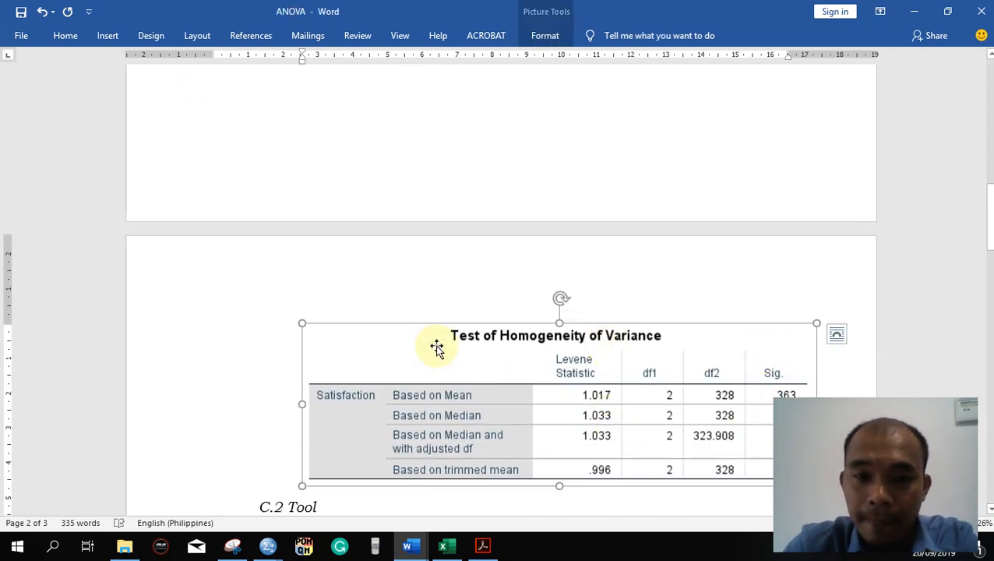
pyautogui.scroll(-2, 496, 364)
pyautogui.moveTo(816, 352); pyautogui.dragTo(704, 297)
pyautogui.scroll(12, 750, 287)
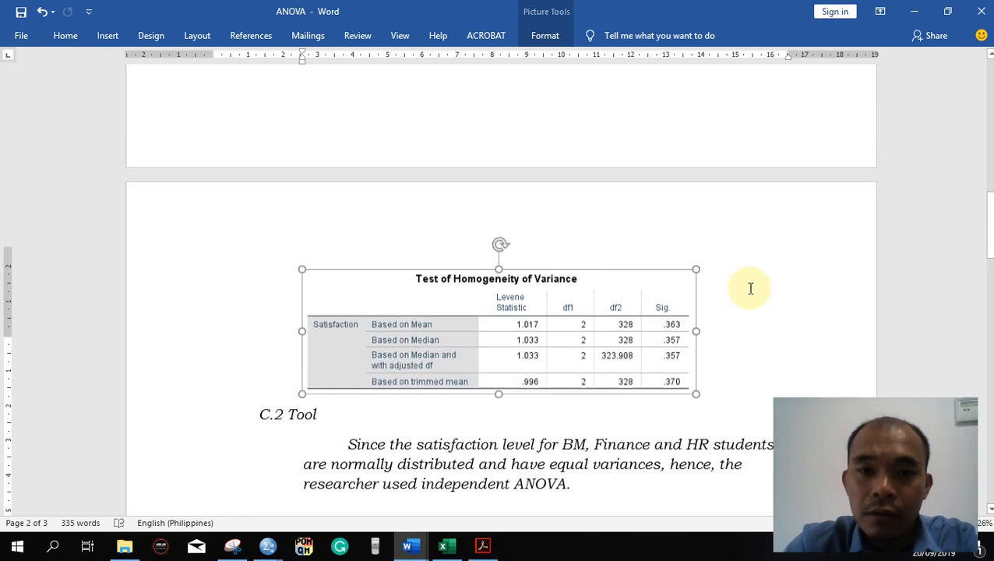
pyautogui.scroll(-8, 750, 288)
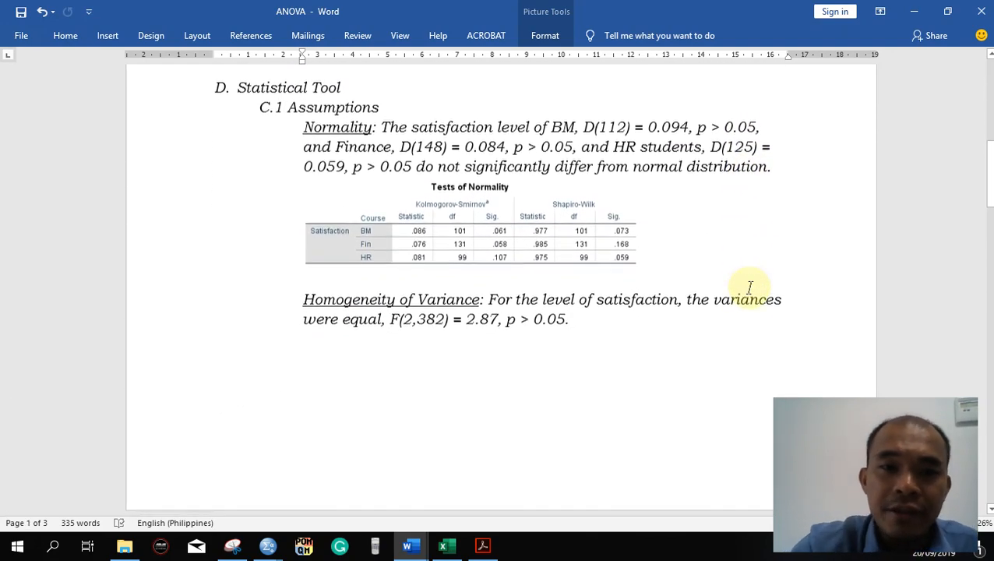
pyautogui.scroll(2, 750, 288)
pyautogui.scroll(-10, 749, 288)
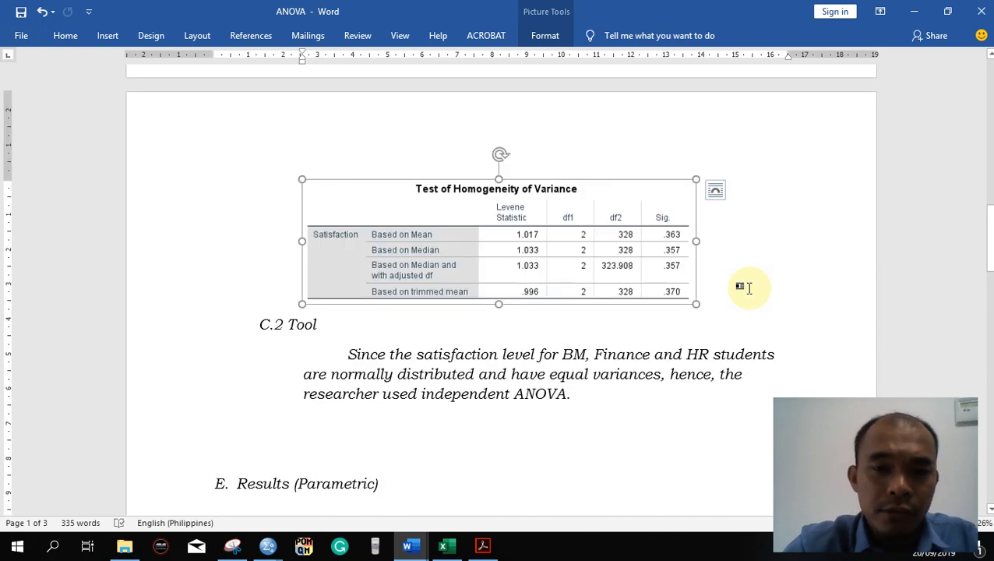
# - Insert blank lines below the Tests of Normality table to move the Homogeneity of Variance paragraph onto the page with its table
pyautogui.click(813, 271)
pyautogui.scroll(5, 810, 268)
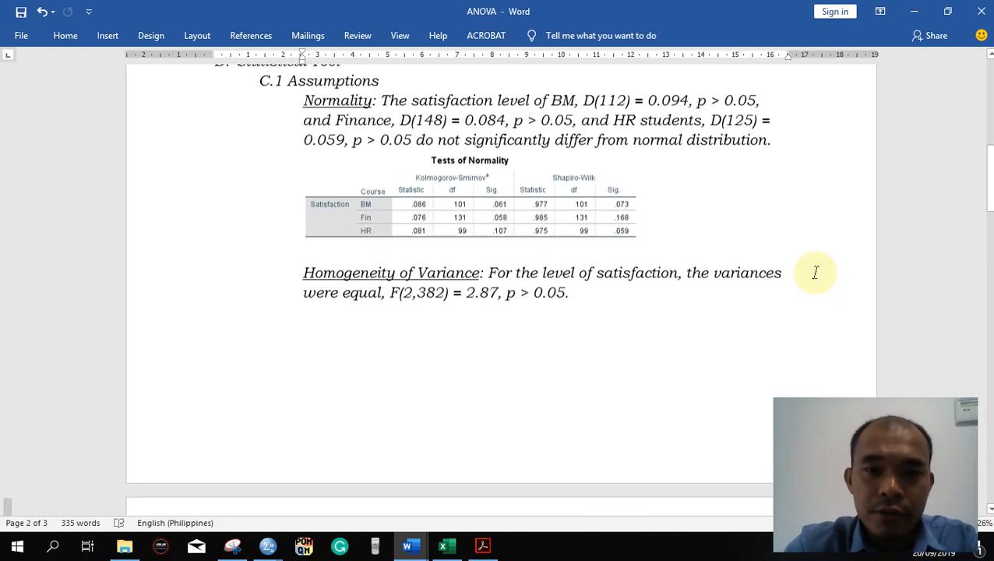
pyautogui.click(707, 245)
pyautogui.press('Return')
pyautogui.press('Return')
pyautogui.press('Return')
pyautogui.press('Return')
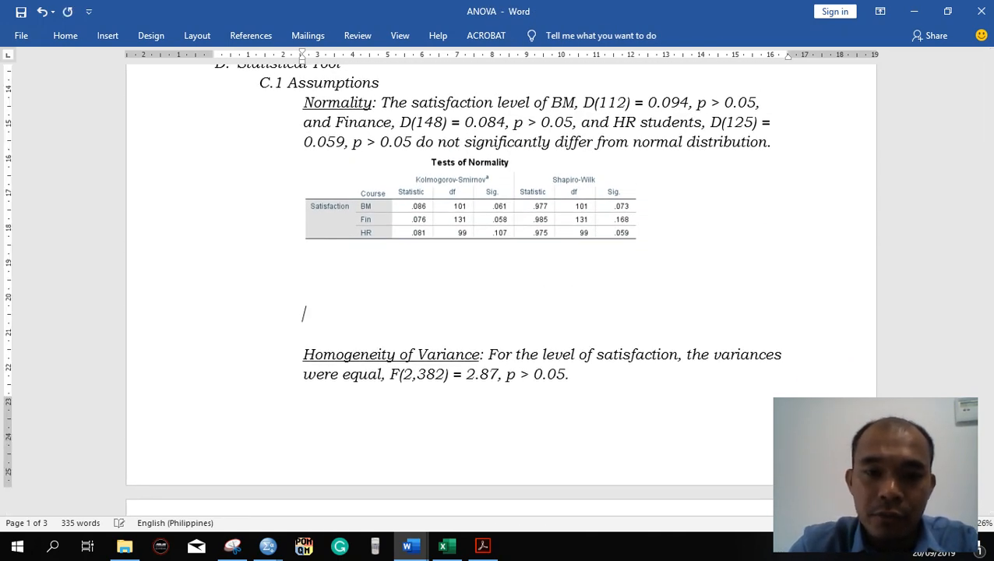
pyautogui.scroll(-6, 711, 234)
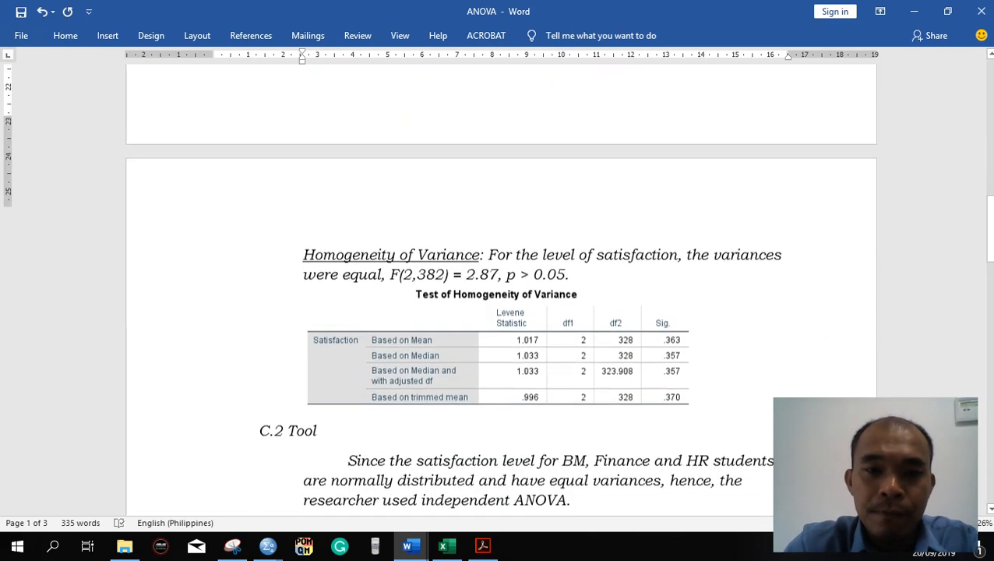
# - Review the Normality paragraph under C.1 Assumptions together with the Tests of Normality table pasted below it
pyautogui.scroll(9, 711, 234)
pyautogui.keyDown('ctrl'); pyautogui.scroll(5, 711, 235); pyautogui.keyUp('ctrl')
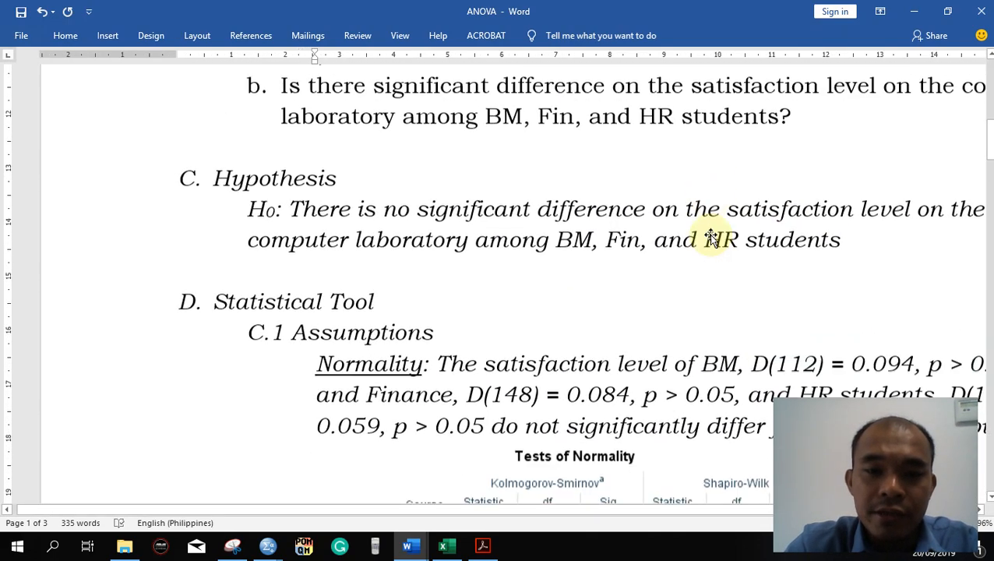
pyautogui.keyDown('ctrl'); pyautogui.scroll(-3, 708, 233); pyautogui.keyUp('ctrl')
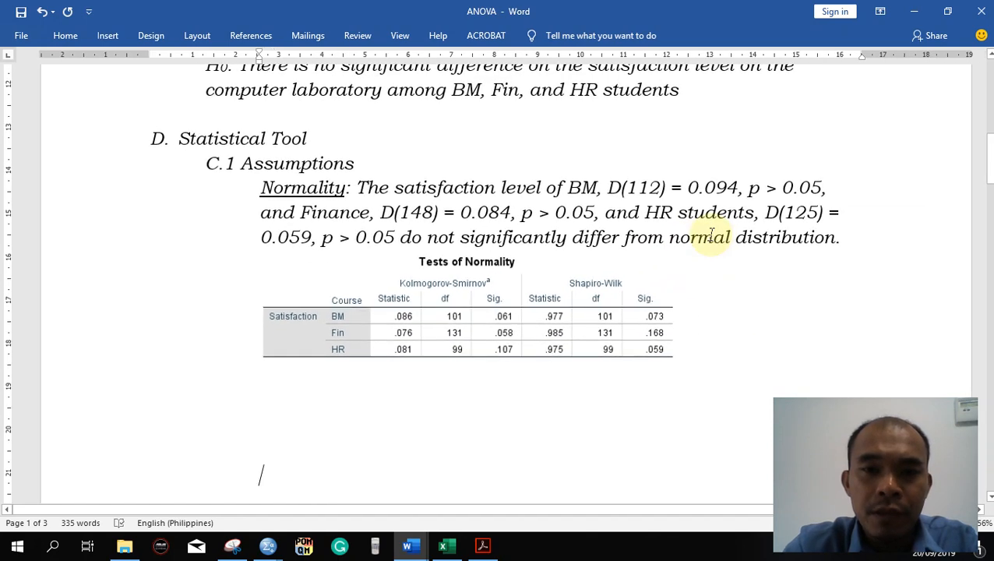
pyautogui.scroll(-2, 589, 226)
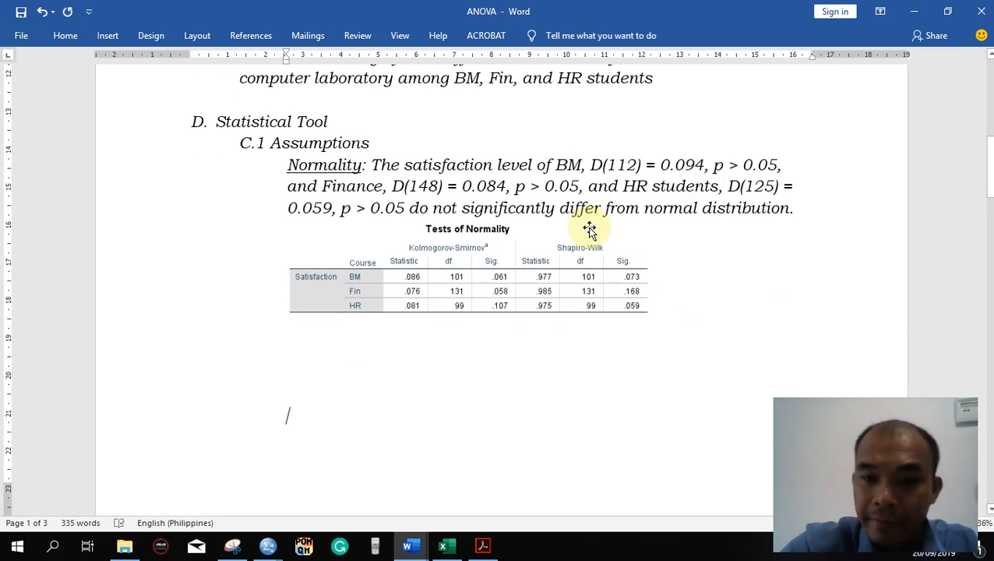
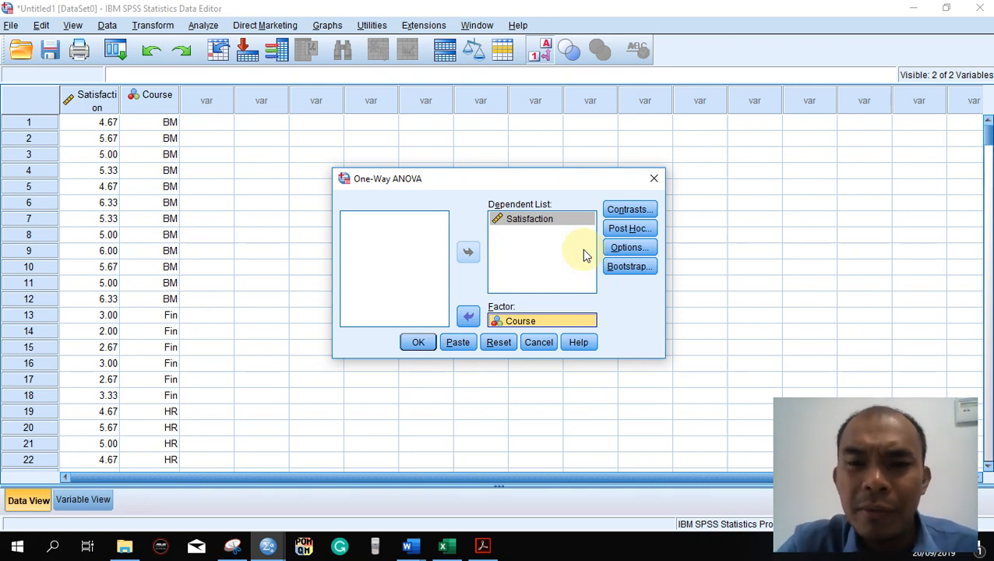
# - Add a Tukey post hoc test to the one-way ANOVA of Satisfaction by Course
pyautogui.click(630, 229)
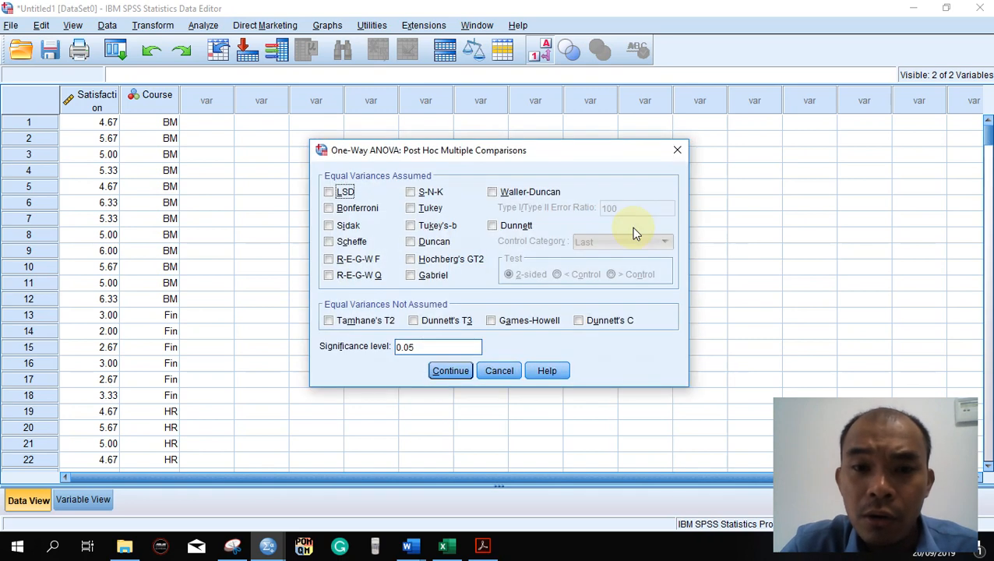
pyautogui.click(428, 208)
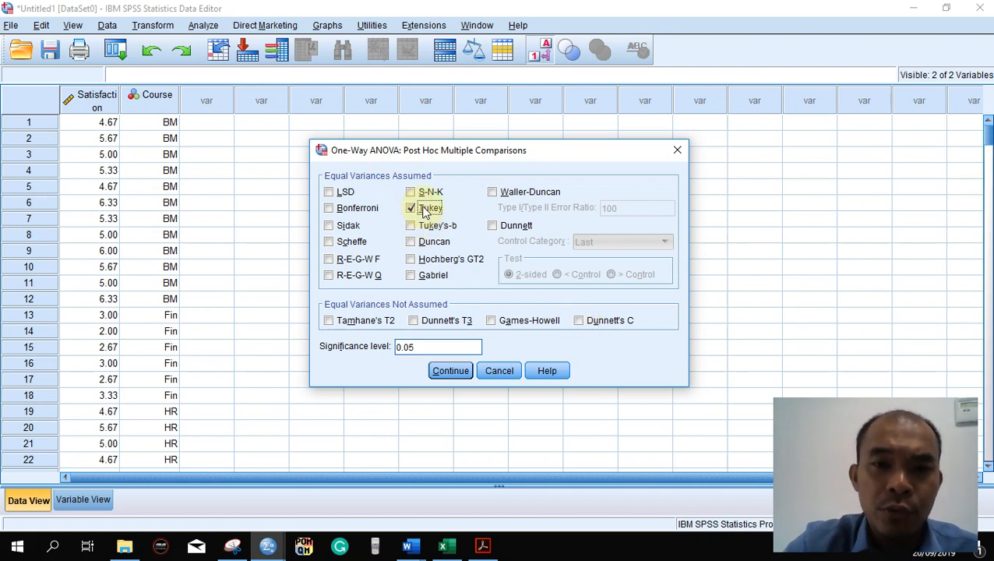
pyautogui.click(449, 371)
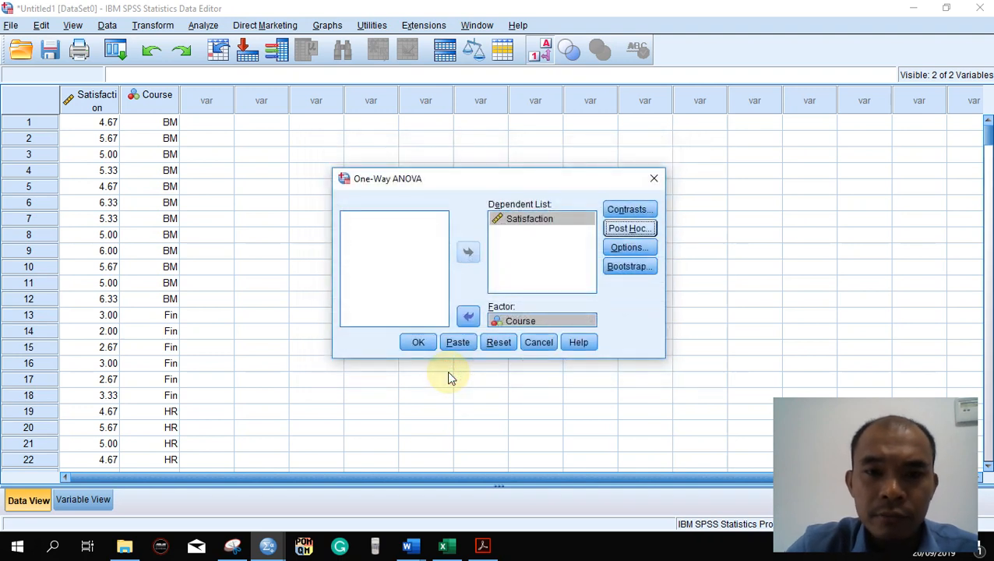
# - Include the means plot and descriptive statistics in the one-way ANOVA options and run the analysis
pyautogui.click(616, 248)
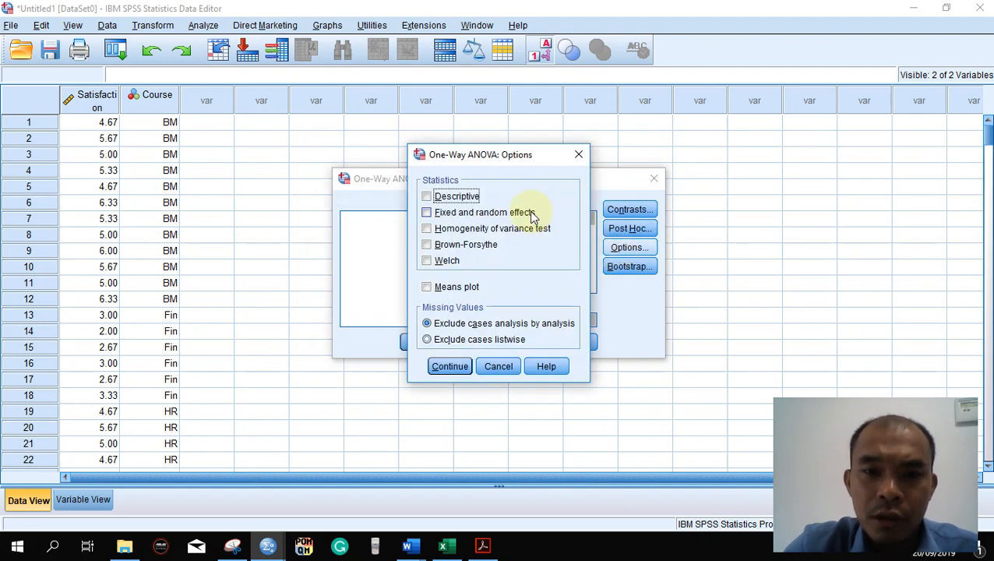
pyautogui.click(467, 290)
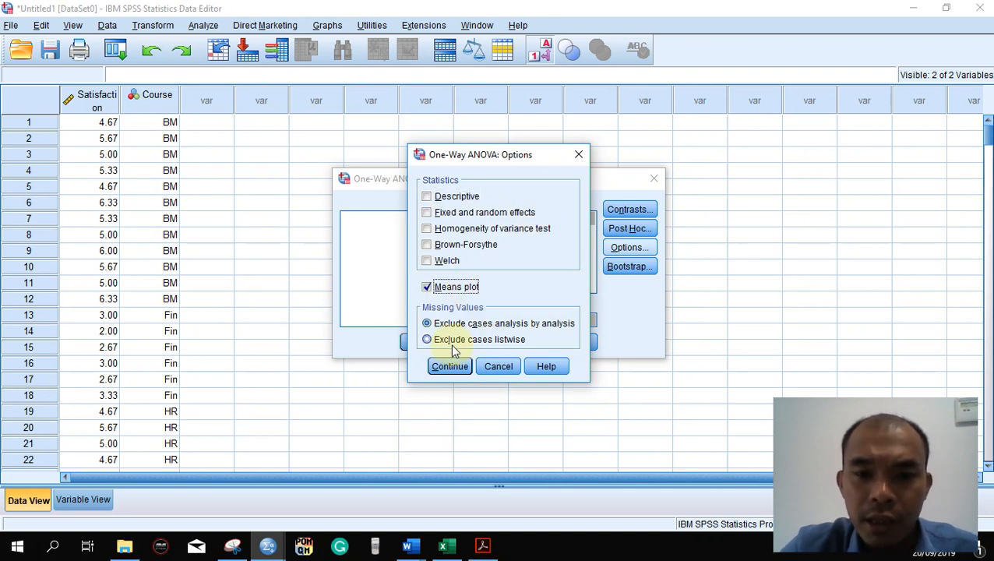
pyautogui.click(440, 196)
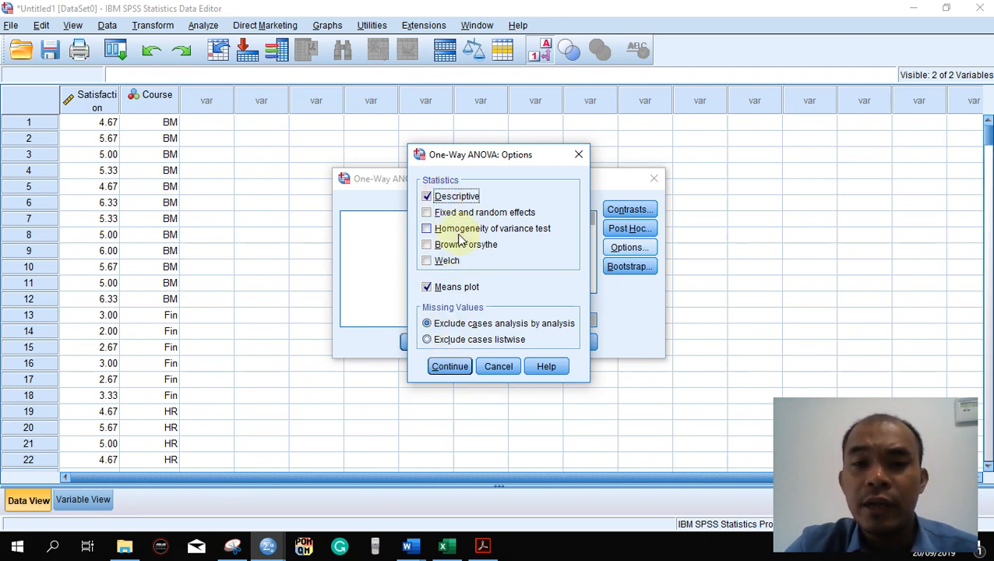
pyautogui.click(445, 368)
pyautogui.click(415, 340)
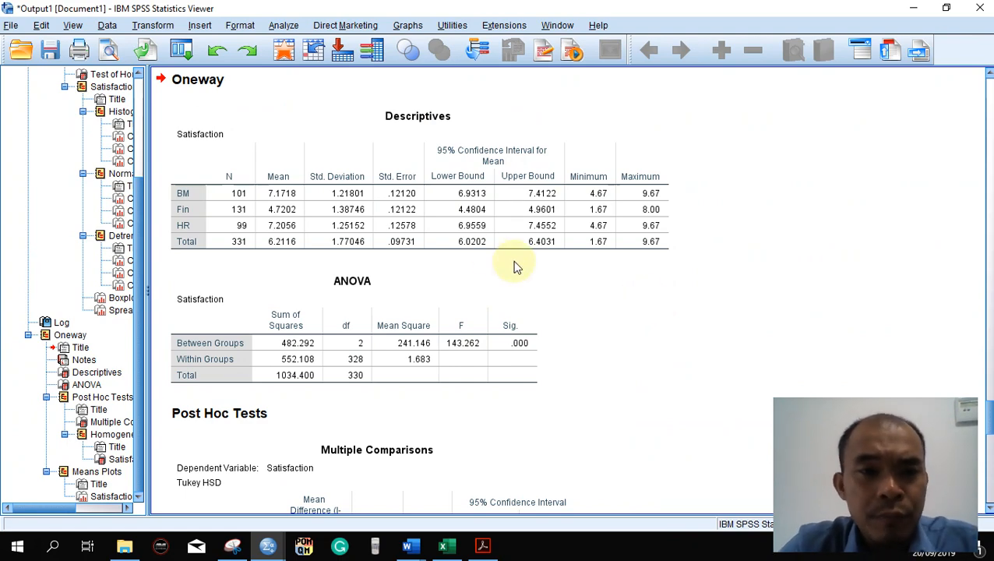
# - Compare the Results (Parametric) tables in the Word document with the SPSS Oneway output, including Descriptives, ANOVA, Multiple Comparisons and Homogeneous Subsets
pyautogui.hotkey('alt', 'Tab')
pyautogui.hotkey('alt', 'Tab')
pyautogui.hotkey('alt', 'Tab')
pyautogui.hotkey('alt', 'Tab')
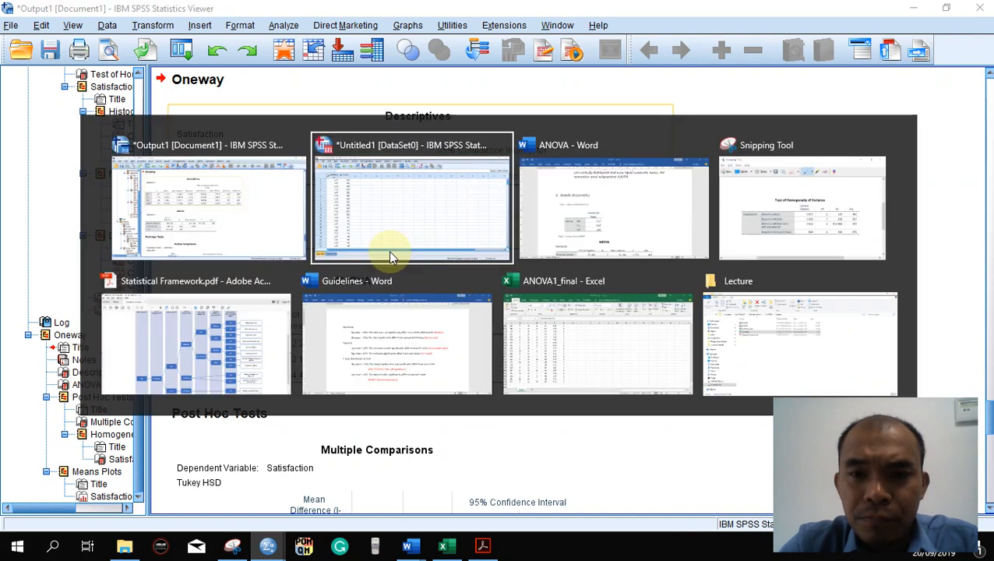
pyautogui.scroll(-1, 391, 248)
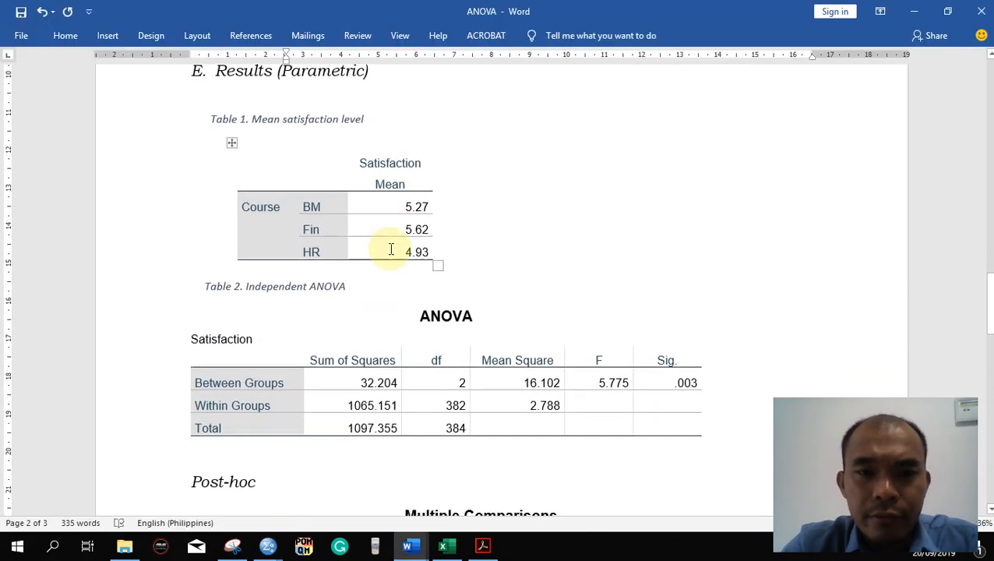
pyautogui.hotkey('alt', 'Tab')
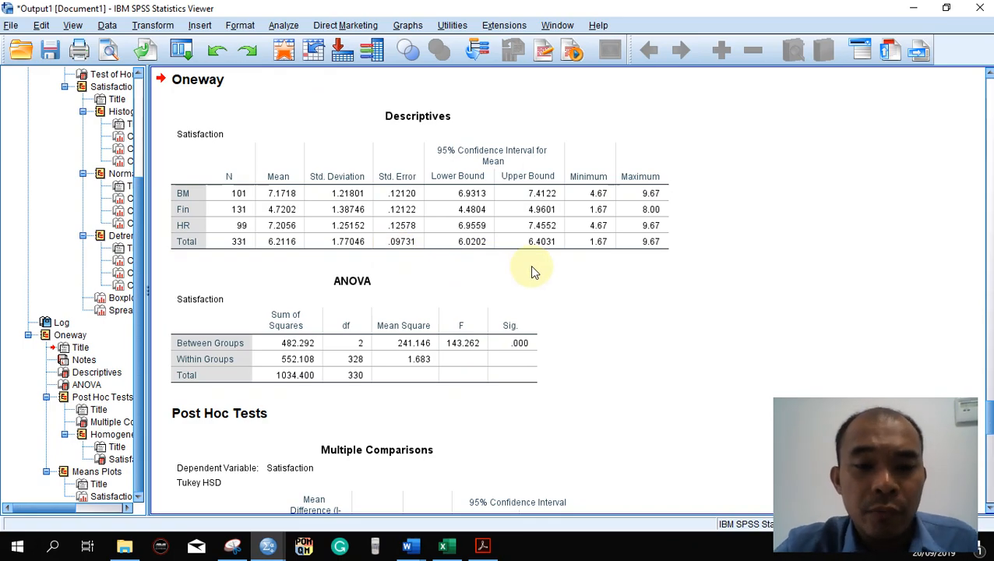
pyautogui.scroll(-5, 532, 270)
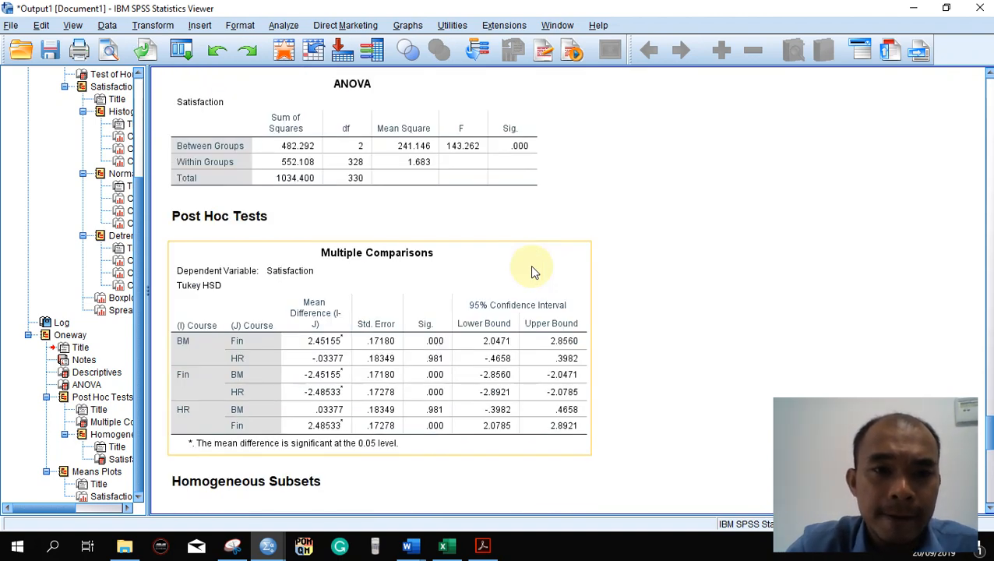
pyautogui.scroll(-6, 532, 271)
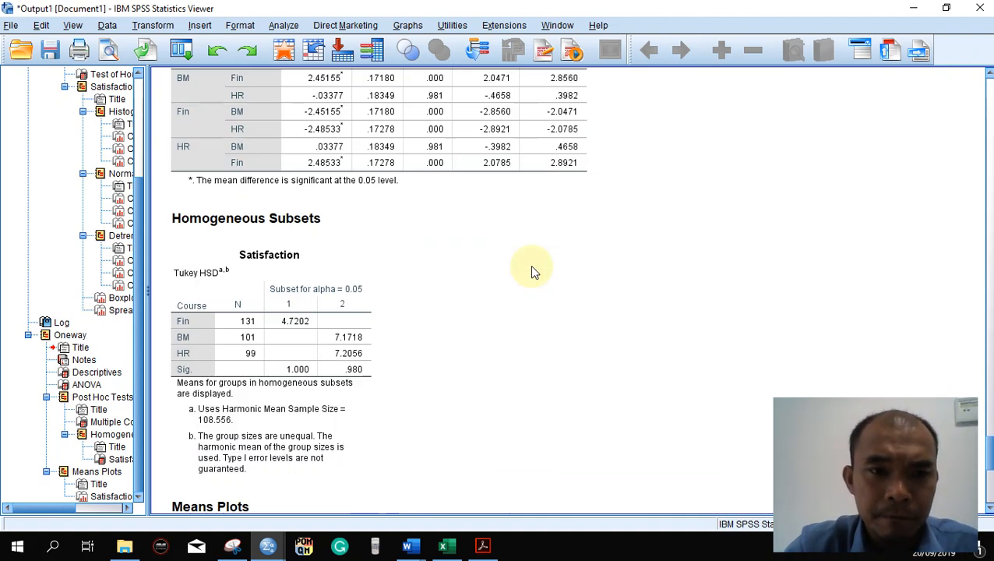
pyautogui.scroll(3, 532, 271)
pyautogui.scroll(10, 532, 270)
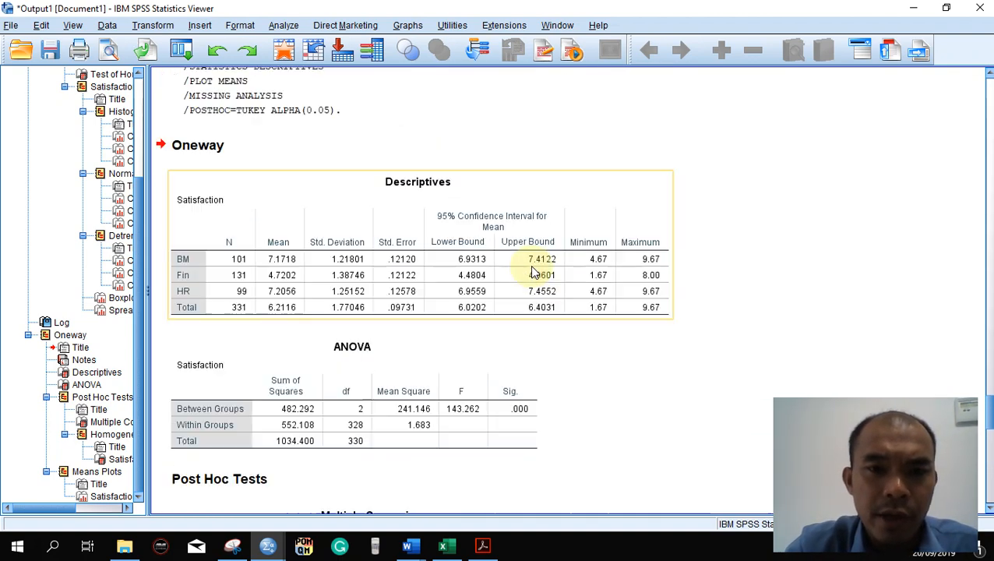
pyautogui.click(430, 188)
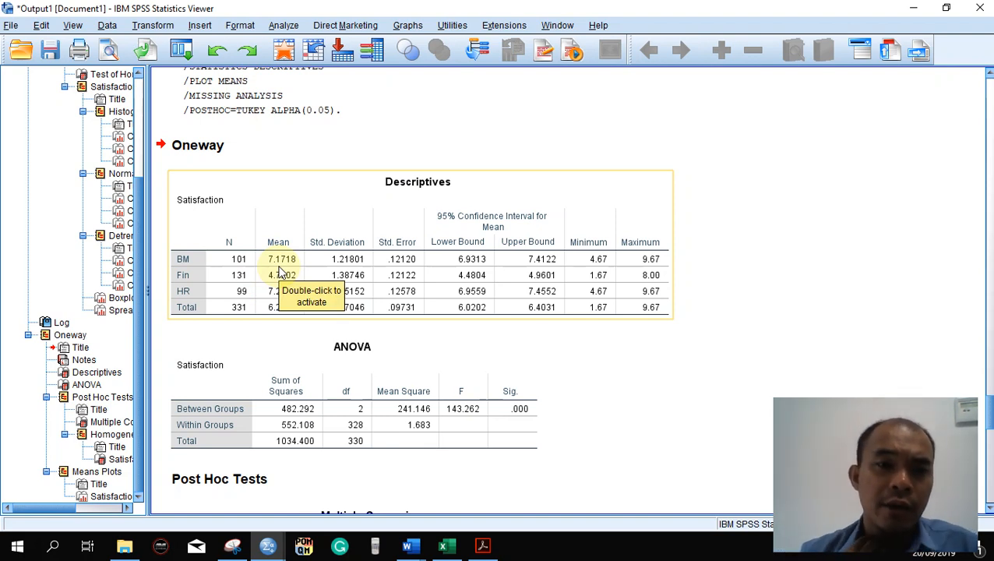
pyautogui.click(439, 389)
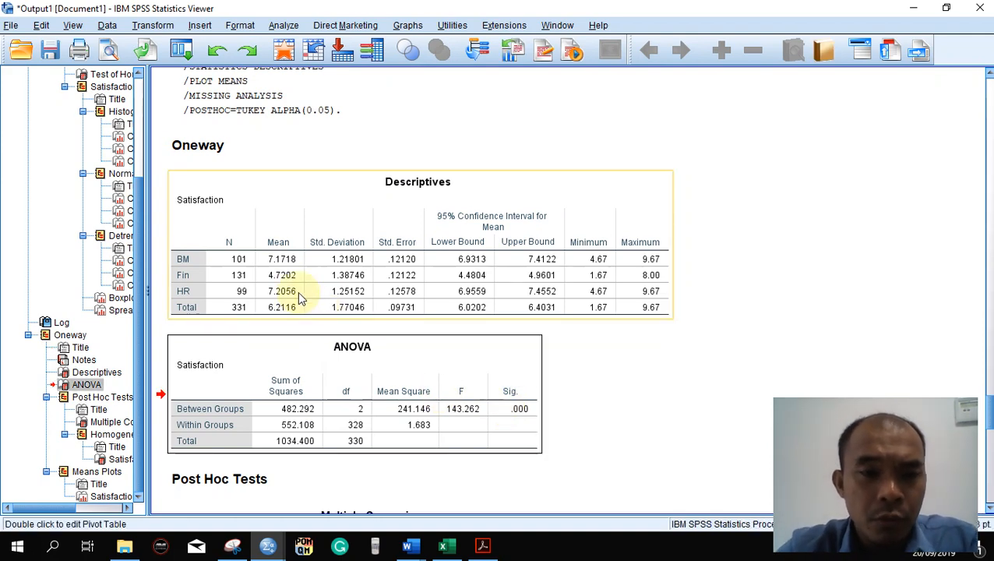
# - Check the Table 1 means in Word against the SPSS output and capture the Oneway Descriptives table with Snipping Tool
pyautogui.hotkey('alt', 'Tab')
pyautogui.click(402, 228)
pyautogui.hotkey('alt', 'Tab')
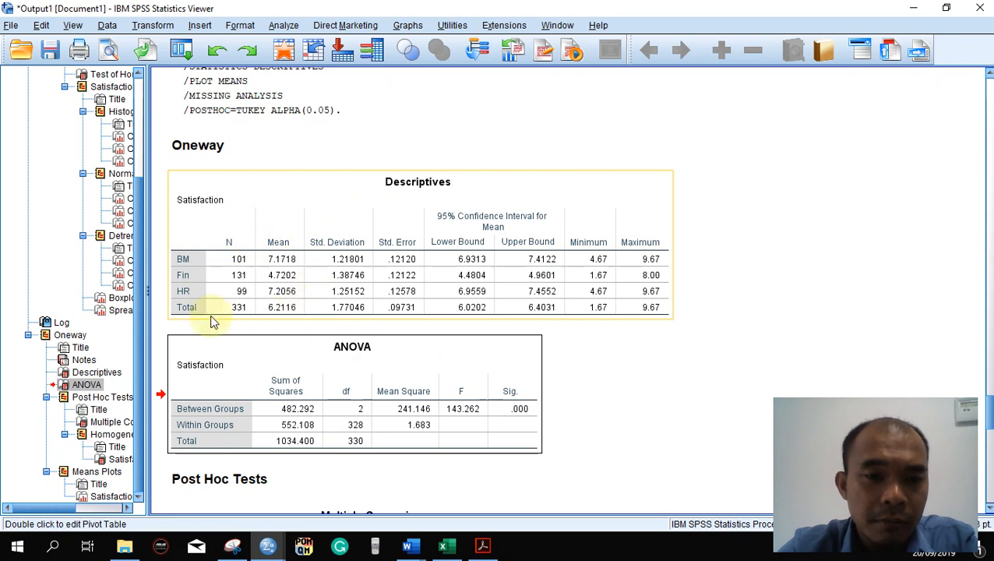
pyautogui.hotkey('alt', 'Tab')
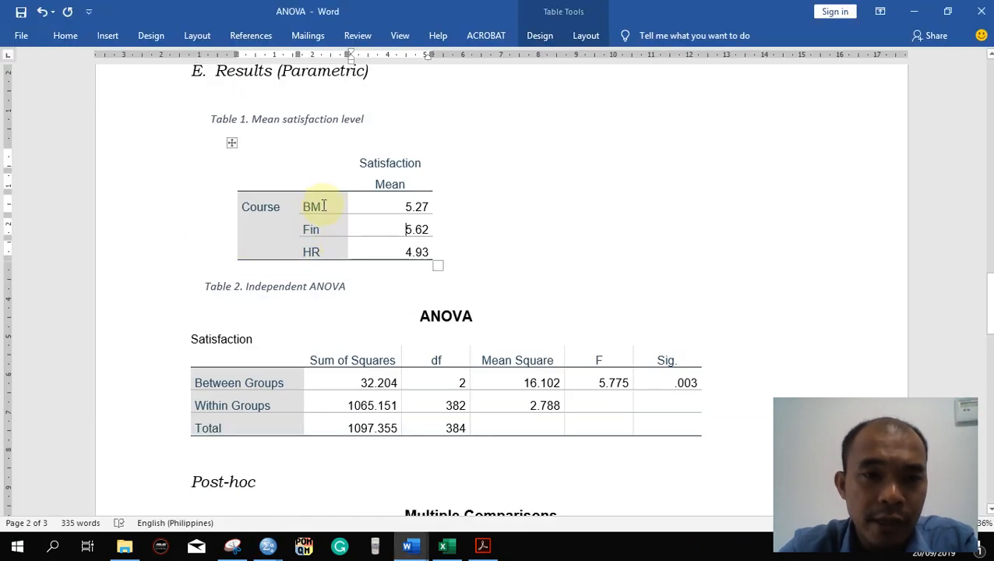
pyautogui.hotkey('alt', 'Tab')
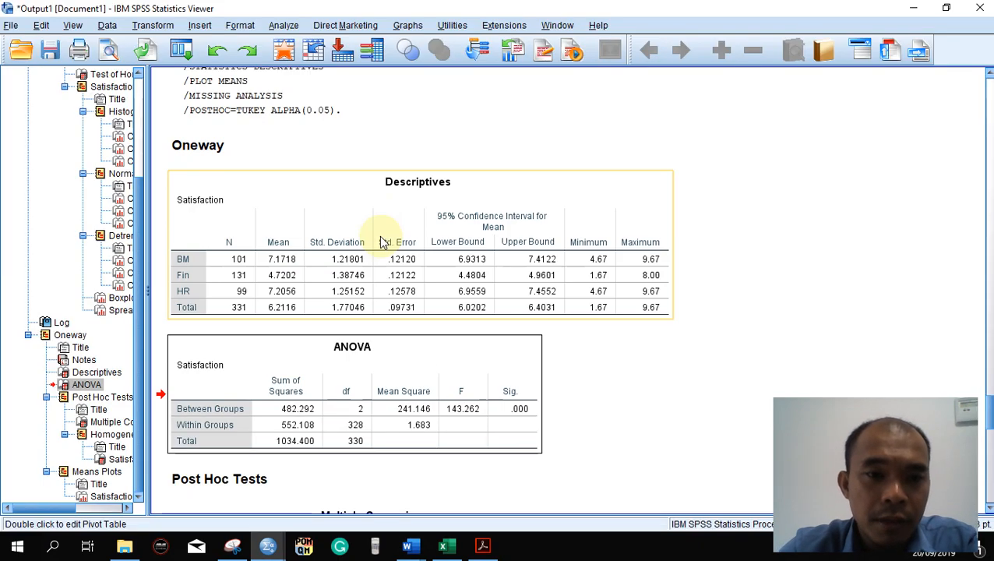
pyautogui.click(331, 262)
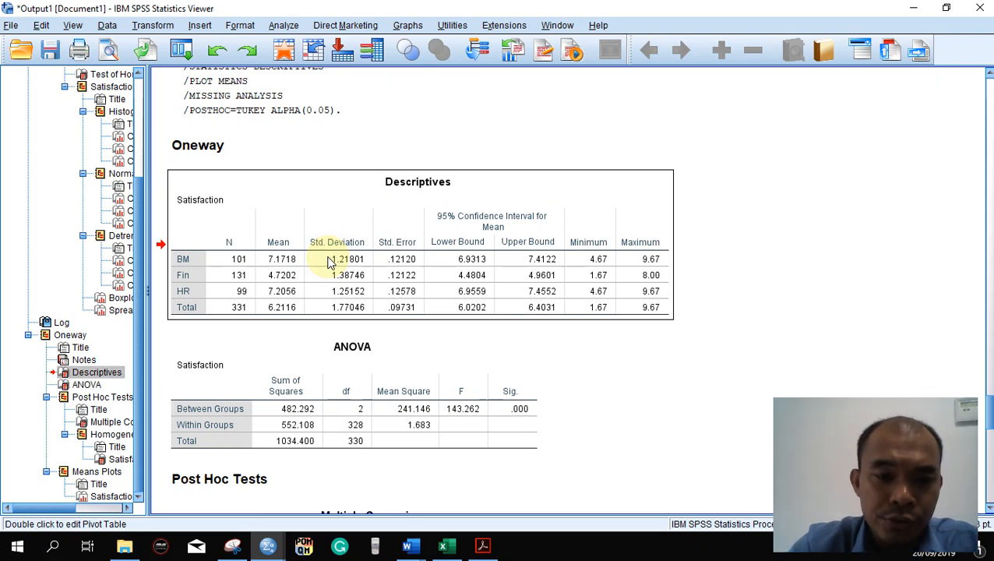
pyautogui.click(231, 547)
pyautogui.click(127, 133)
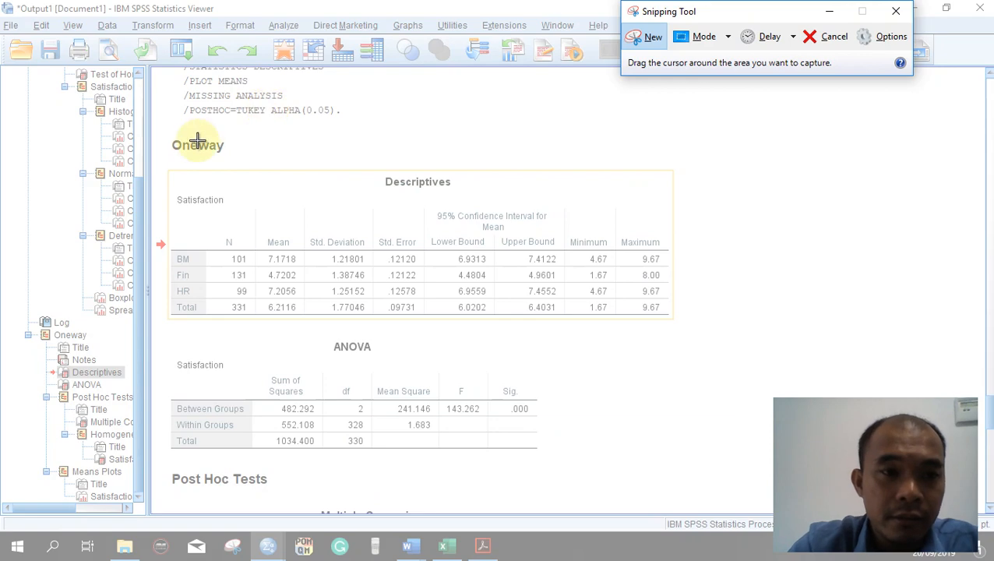
pyautogui.moveTo(166, 168); pyautogui.dragTo(676, 320)
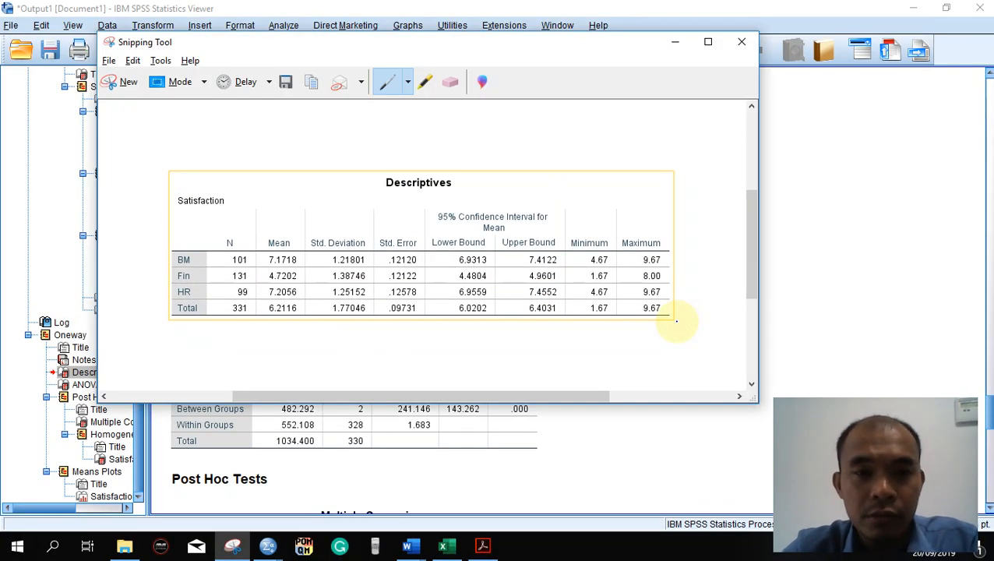
# - Switch to the ANOVA document in Word, replace the old Table 1 mean satisfaction table with the captured Descriptives picture, and shrink it proportionally
pyautogui.hotkey('alt', 'Tab')
pyautogui.hotkey('alt', 'Tab')
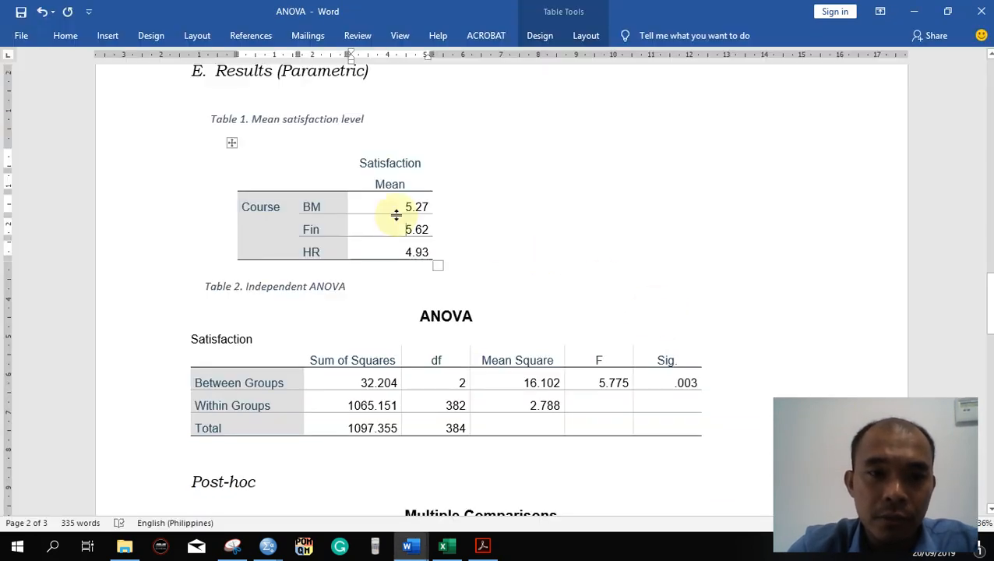
pyautogui.rightClick(232, 144)
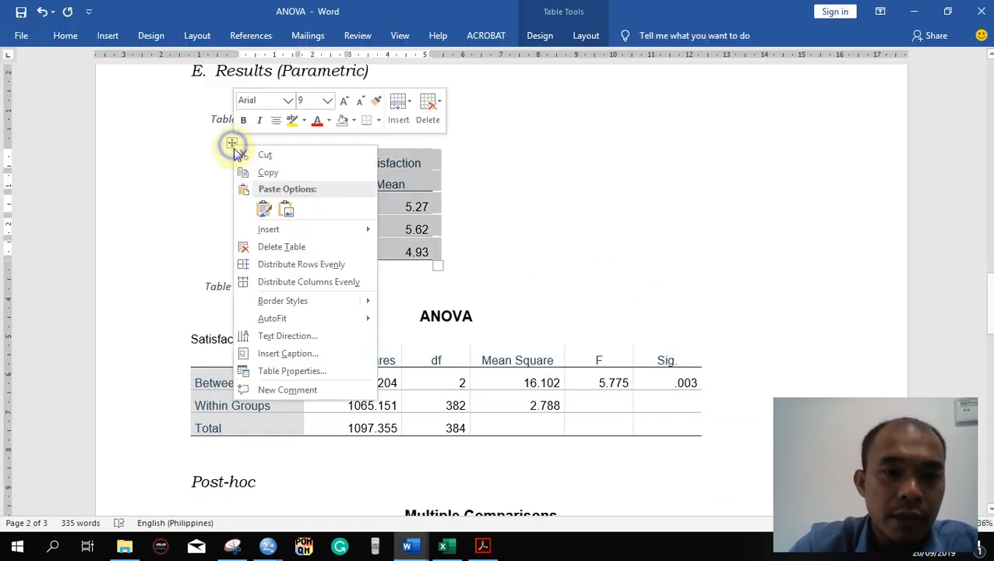
pyautogui.click(269, 246)
pyautogui.hotkey('ctrl', 'v')
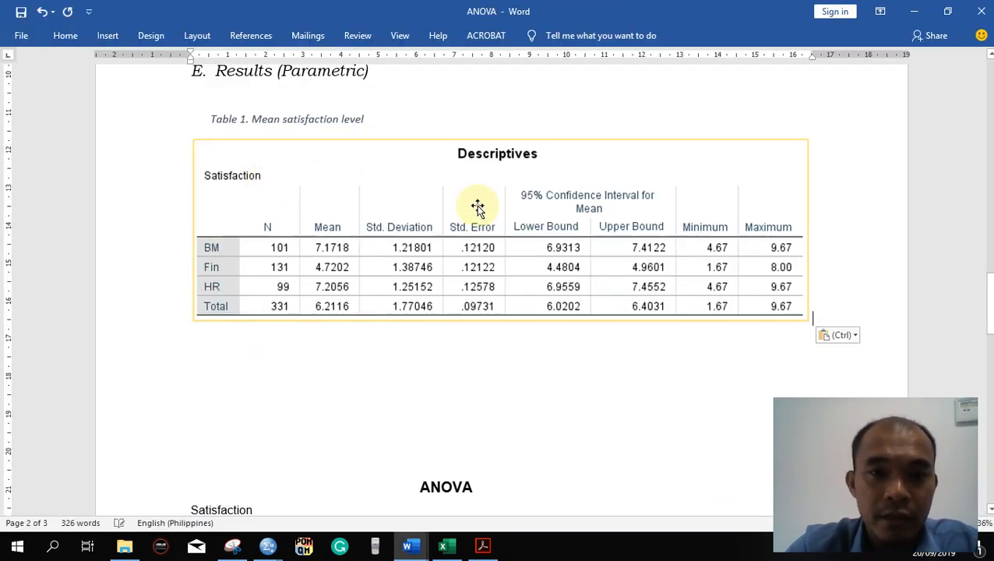
pyautogui.click(477, 204)
pyautogui.moveTo(812, 325); pyautogui.dragTo(639, 271)
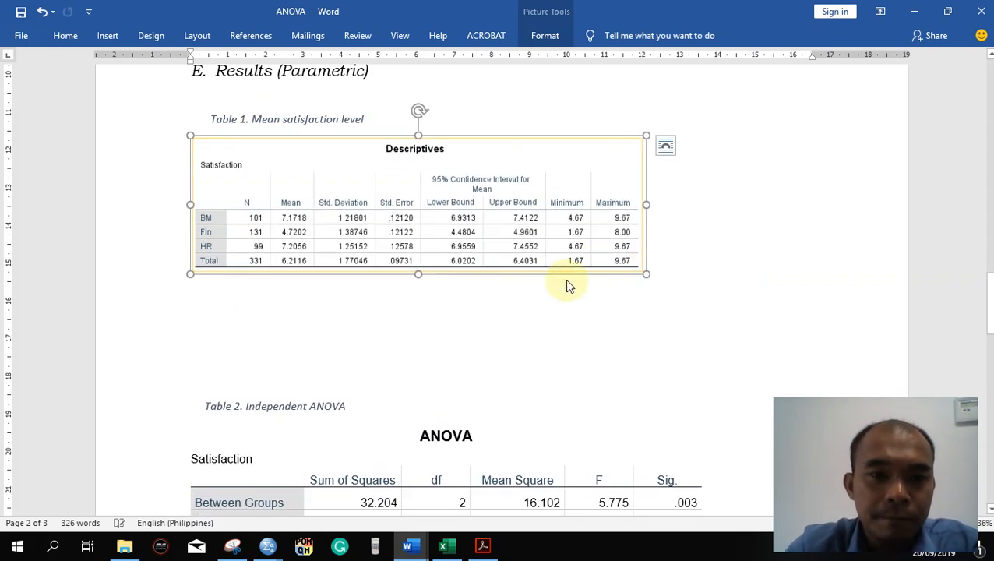
# - Delete the surplus blank lines between the Descriptives picture and the Table 2 caption
pyautogui.click(239, 320)
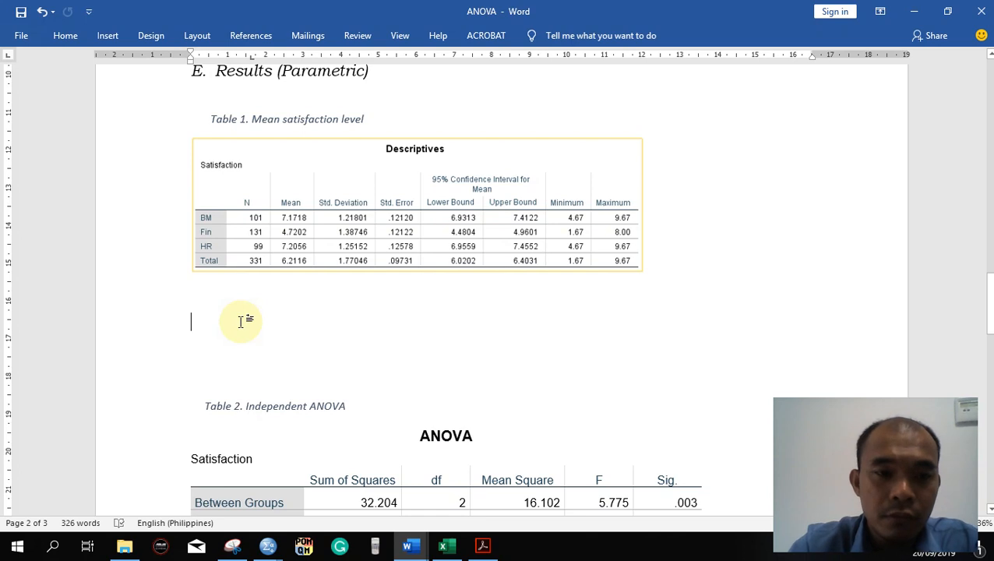
pyautogui.press('BackSpace')
pyautogui.press('BackSpace')
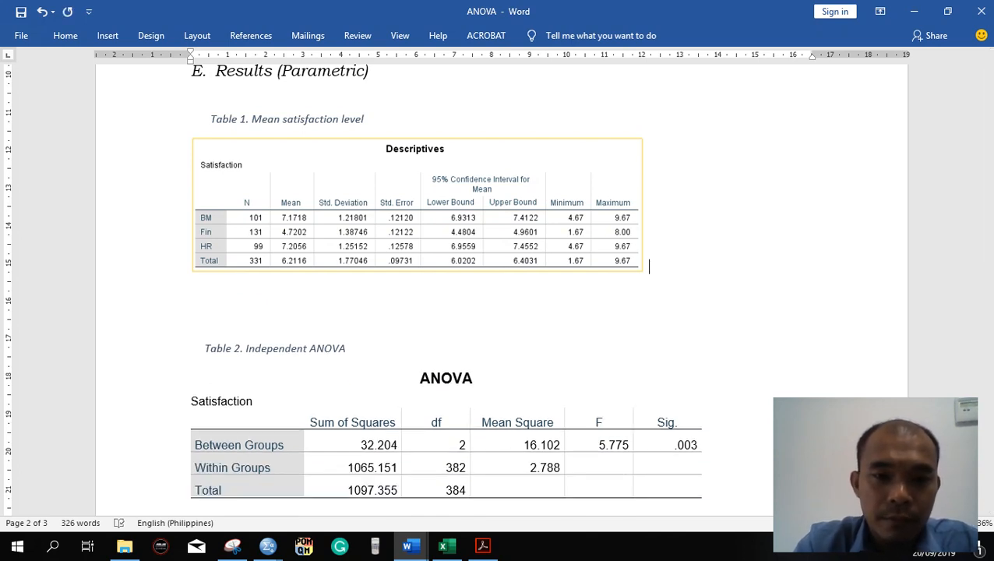
pyautogui.click(226, 319)
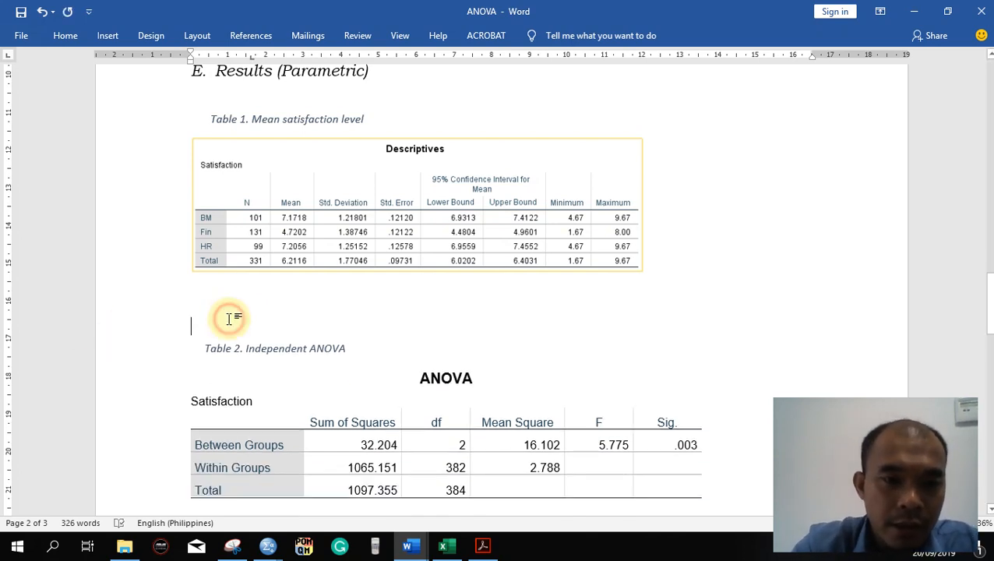
pyautogui.press('BackSpace')
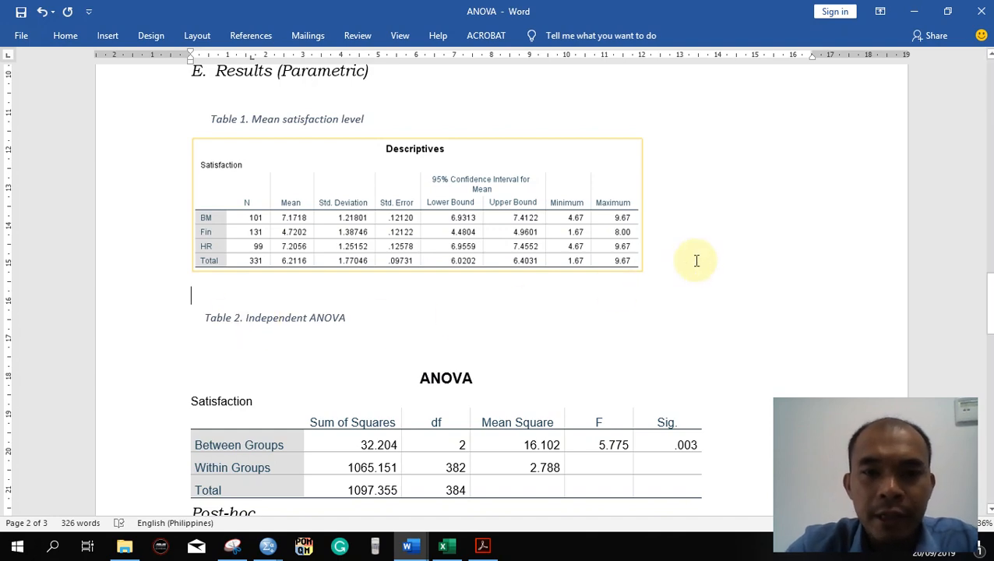
# - Switch to the SPSS output and examine the significance value in the Oneway ANOVA table
pyautogui.scroll(-2, 699, 260)
pyautogui.hotkey('alt', 'Tab')
pyautogui.hotkey('alt', 'Tab')
pyautogui.hotkey('alt', 'Tab')
pyautogui.hotkey('alt', 'Tab')
pyautogui.click(588, 372)
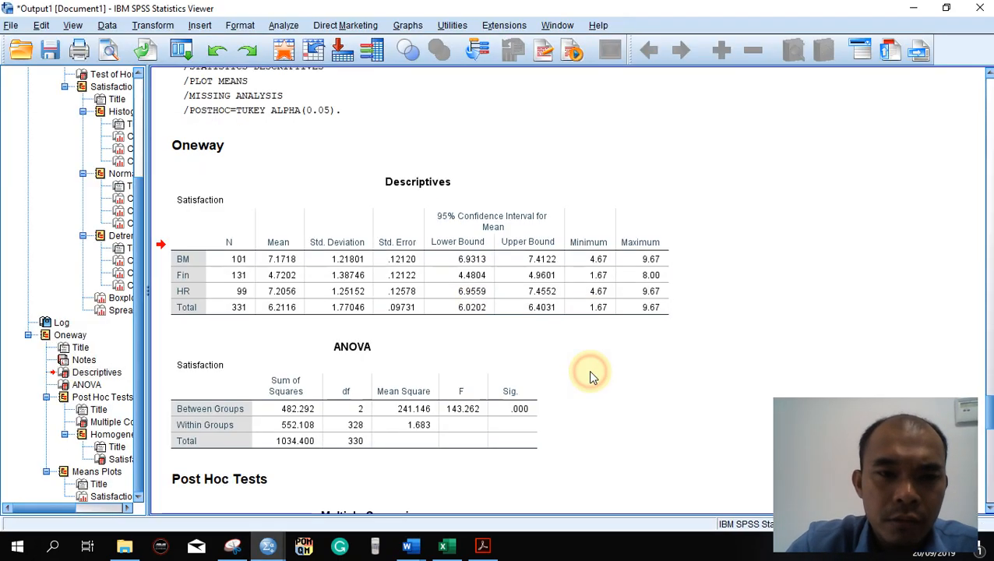
pyautogui.scroll(-2, 590, 377)
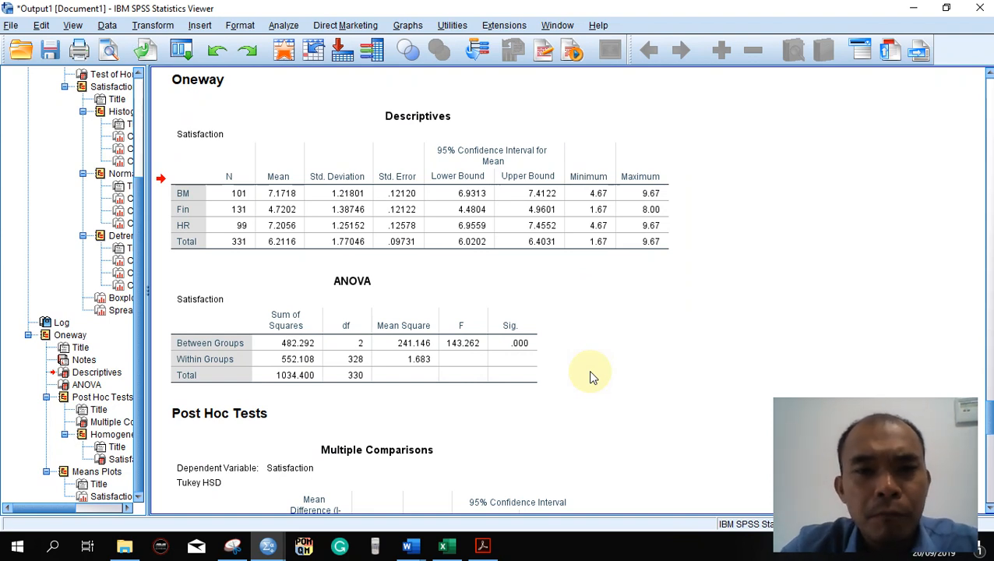
pyautogui.click(524, 360)
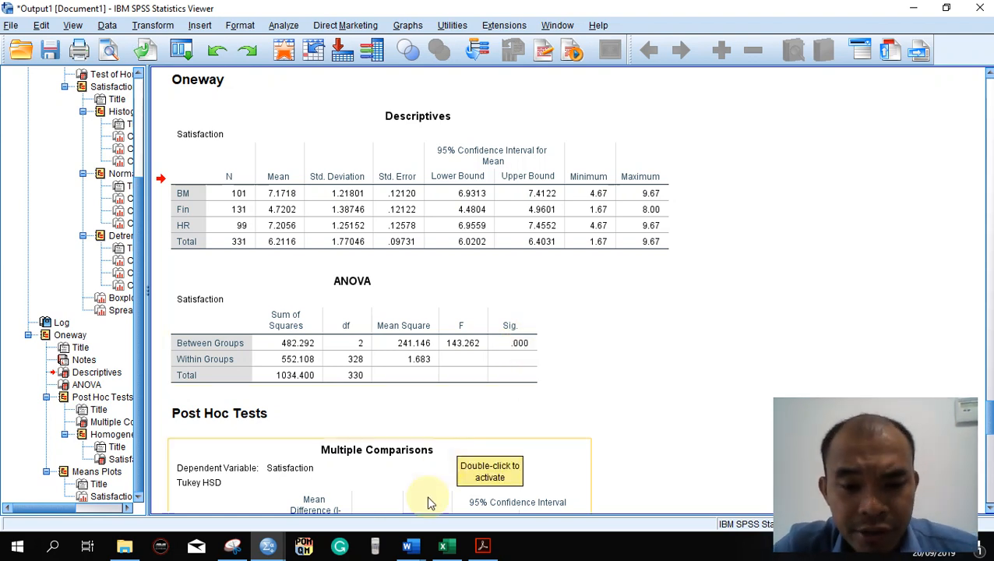
# - Return to the ANOVA document in Word and select the null hypothesis text under C. Hypothesis for review
pyautogui.moveTo(406, 546)
pyautogui.click(346, 511)
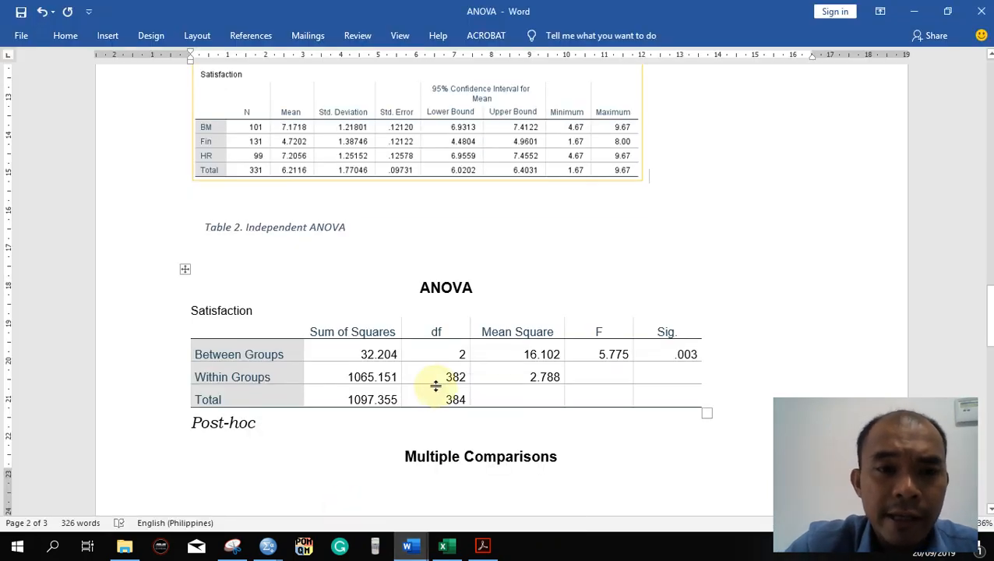
pyautogui.scroll(15, 435, 384)
pyautogui.scroll(5, 436, 386)
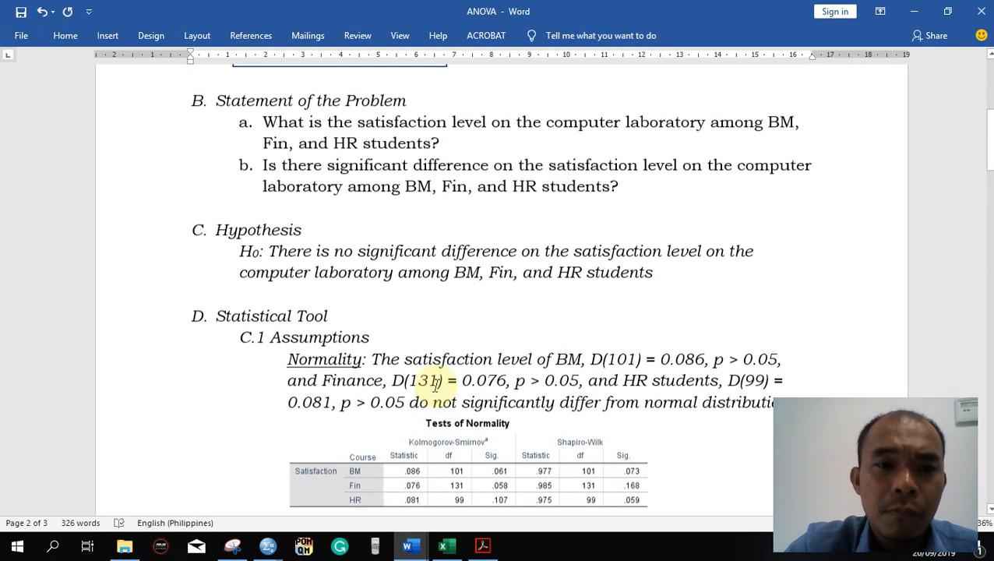
pyautogui.scroll(-2, 440, 385)
pyautogui.moveTo(659, 246); pyautogui.dragTo(222, 226)
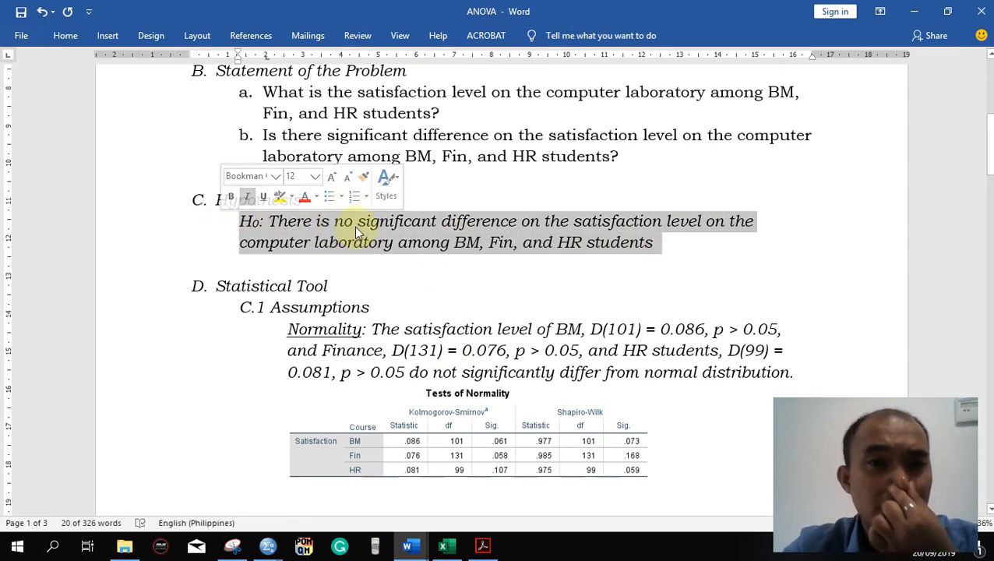
# - Check the ANOVA significance value in the SPSS output and, back in Word, append "(REJECT)" to the null hypothesis under C. Hypothesis
pyautogui.hotkey('alt', 'Tab')
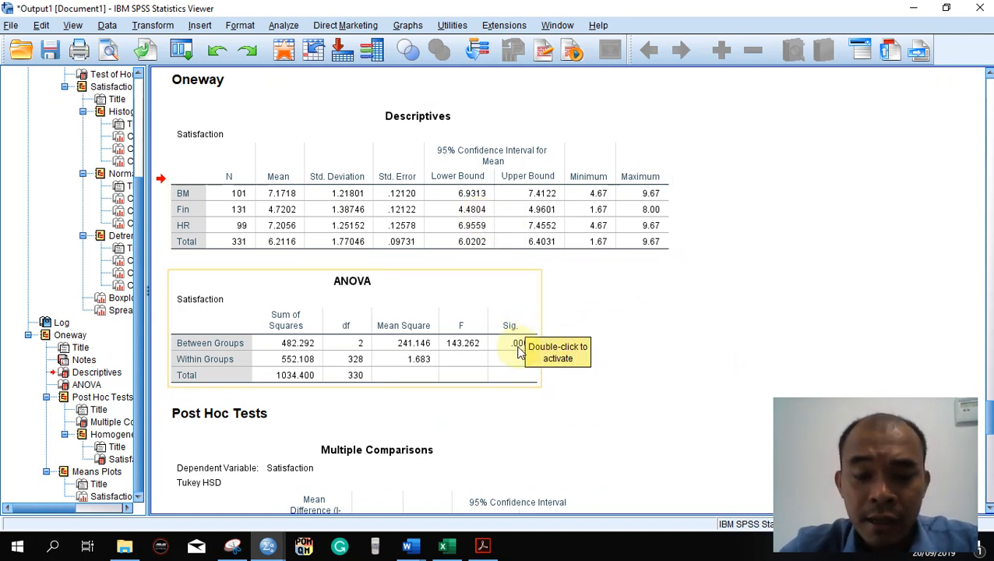
pyautogui.hotkey('alt', 'Tab')
pyautogui.click(685, 258)
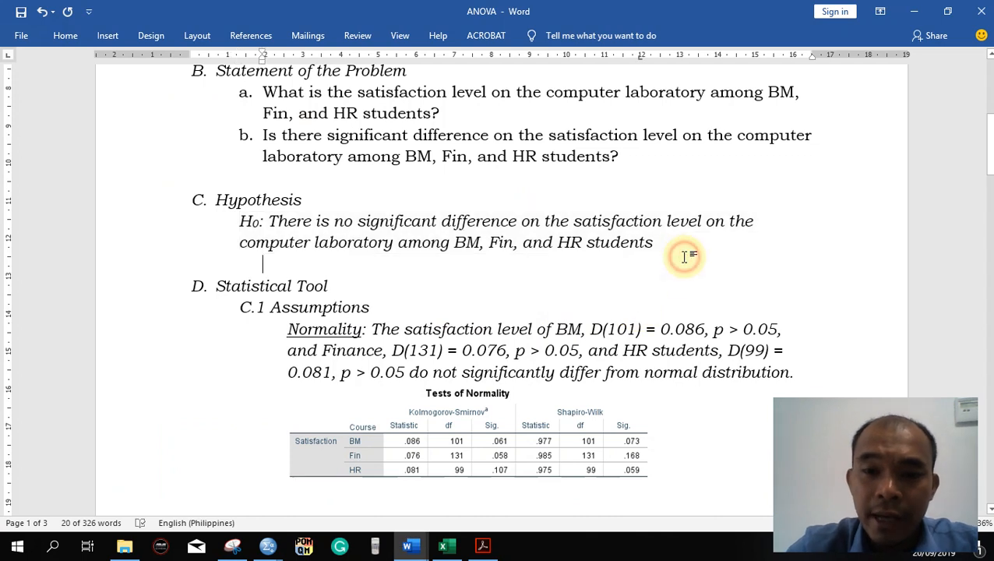
pyautogui.click(681, 247)
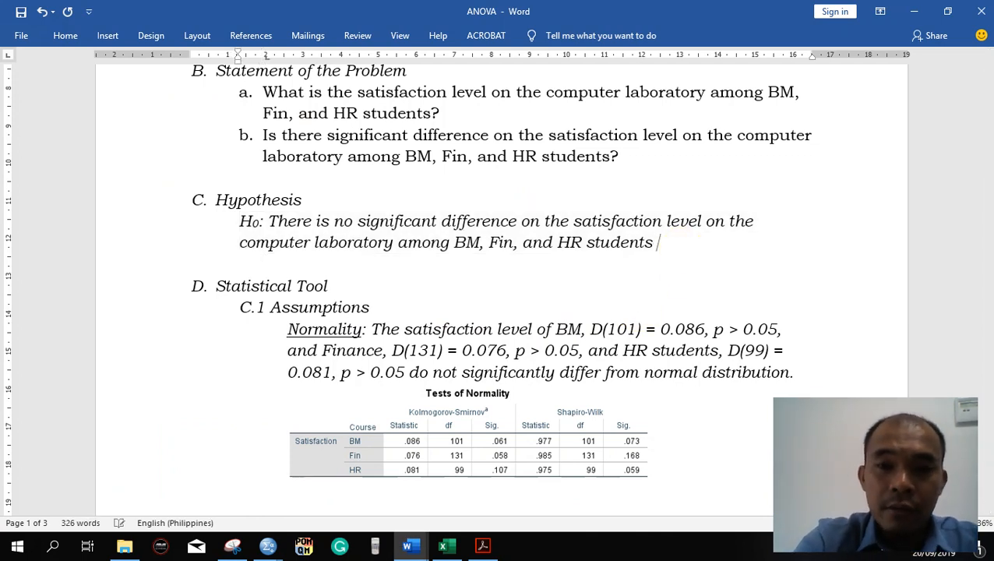
pyautogui.write('(FA')
pyautogui.press('BackSpace')
pyautogui.press('BackSpace')
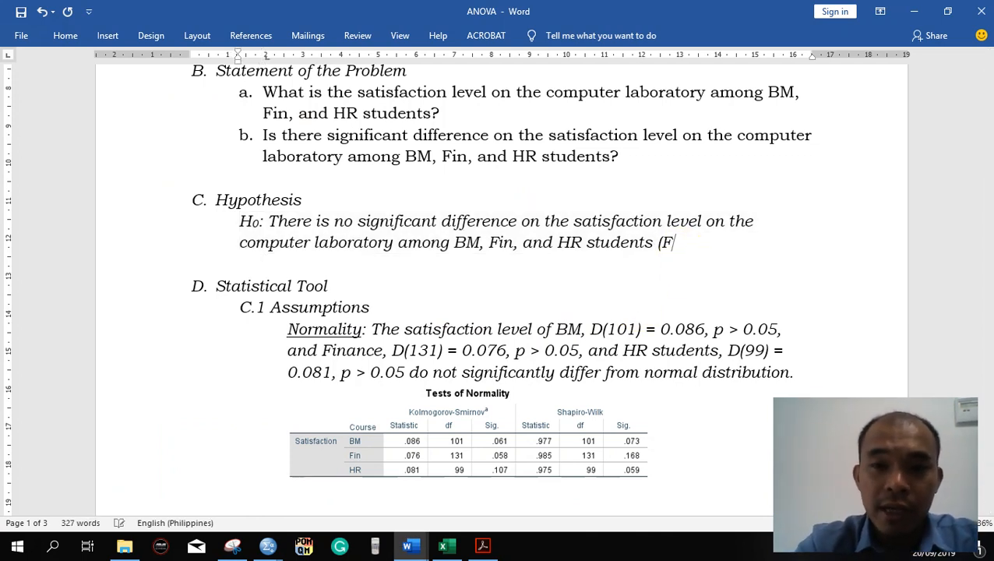
pyautogui.write('REJECT')
# - Colour the "(REJECT)" text at the end of the null hypothesis red
pyautogui.click(680, 247)
pyautogui.moveTo(730, 242); pyautogui.dragTo(656, 242)
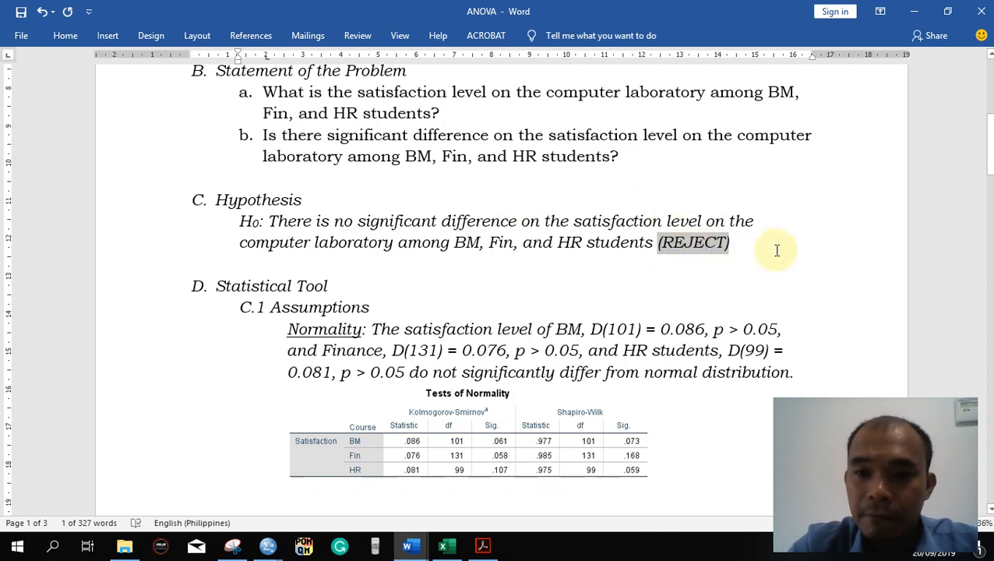
pyautogui.click(65, 35)
pyautogui.click(295, 85)
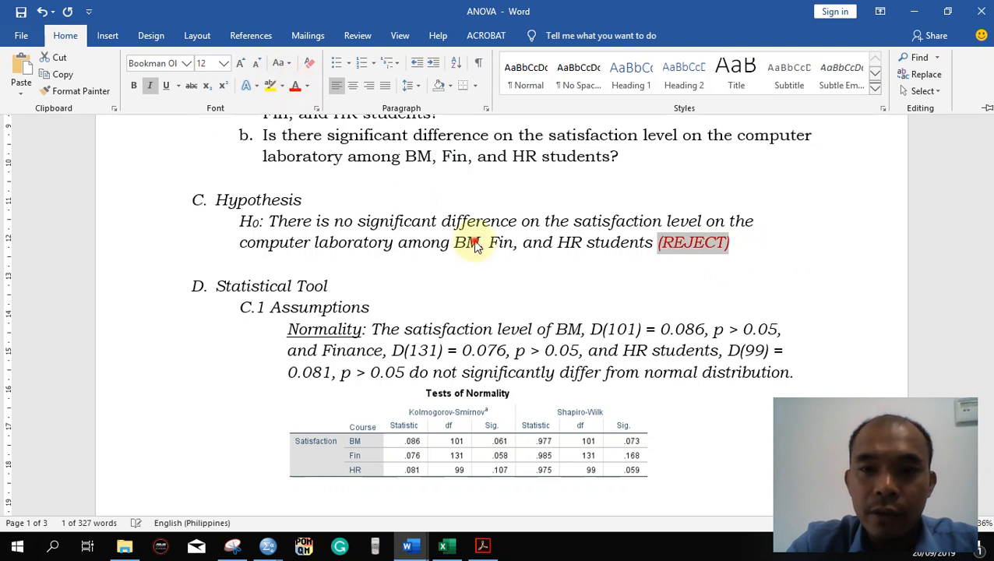
pyautogui.click(685, 260)
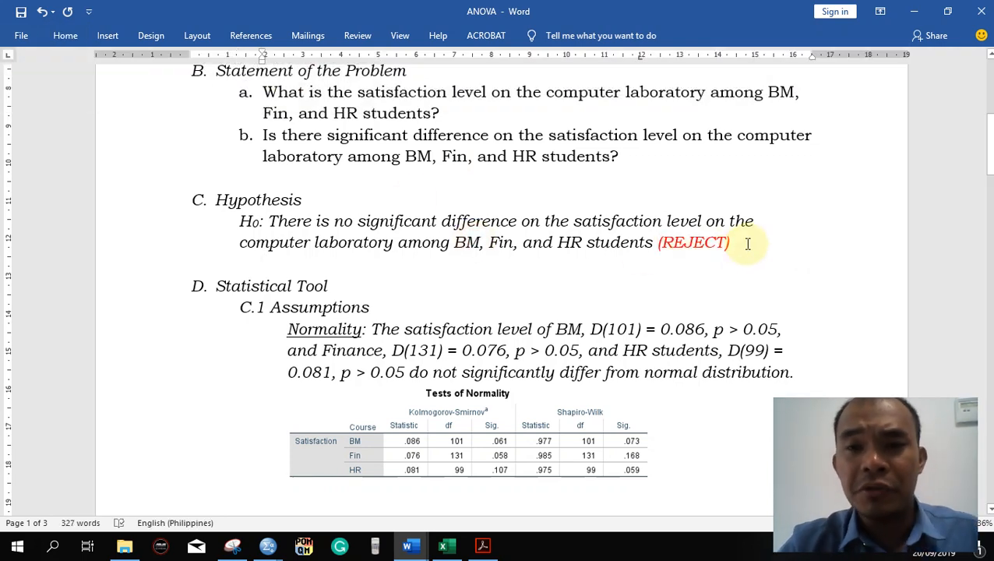
# - Switch to the SPSS output and examine the Tukey HSD Multiple Comparisons table for mean differences and significance between course pairs
pyautogui.hotkey('alt', 'Tab')
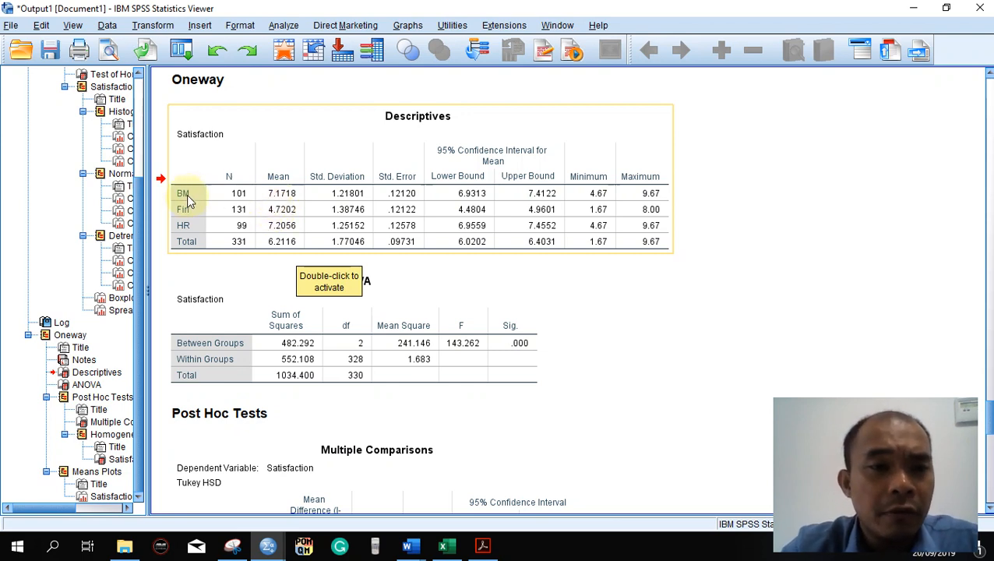
pyautogui.scroll(-2, 610, 347)
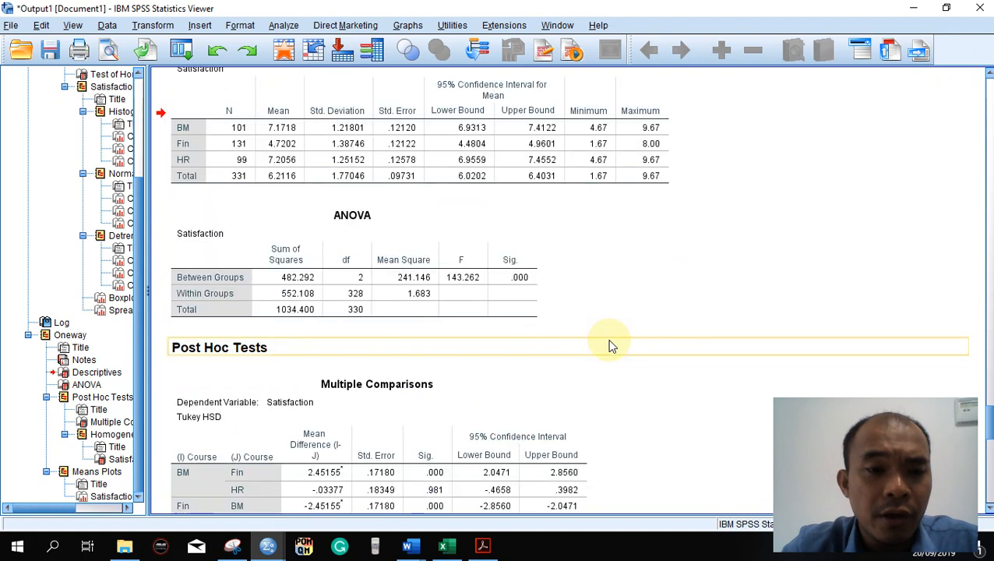
pyautogui.scroll(-3, 610, 347)
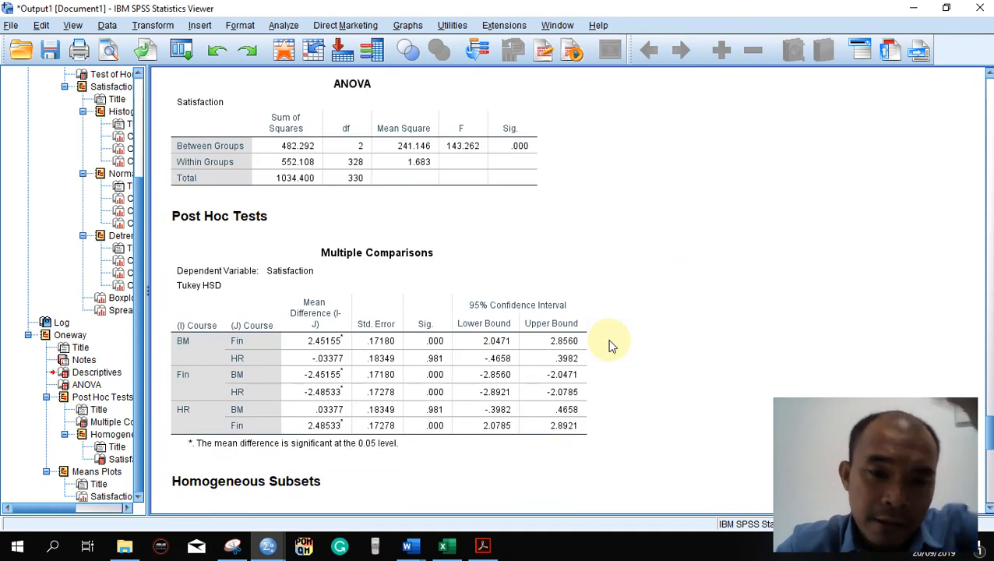
pyautogui.scroll(-2, 609, 346)
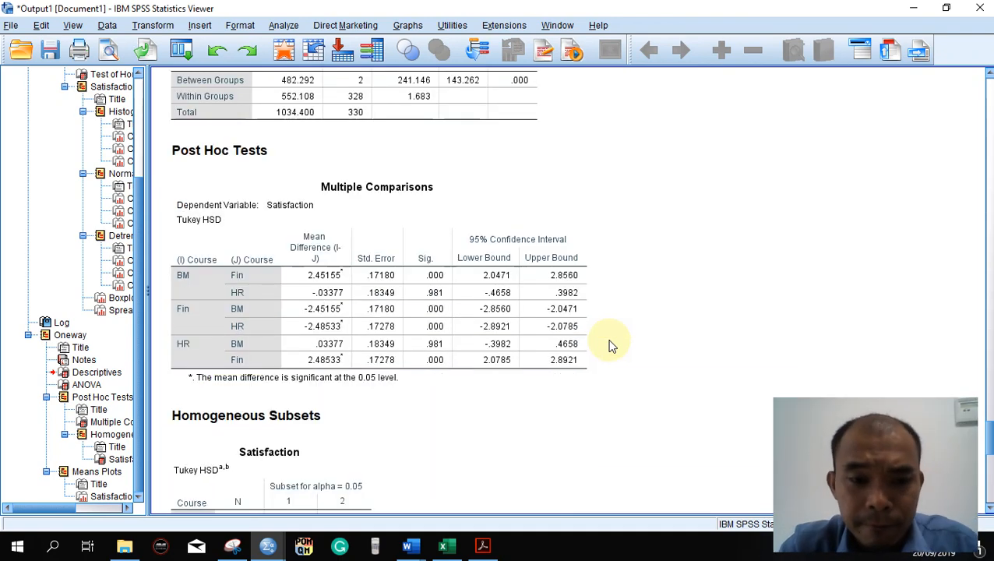
pyautogui.scroll(-2, 610, 346)
pyautogui.scroll(-2, 610, 346)
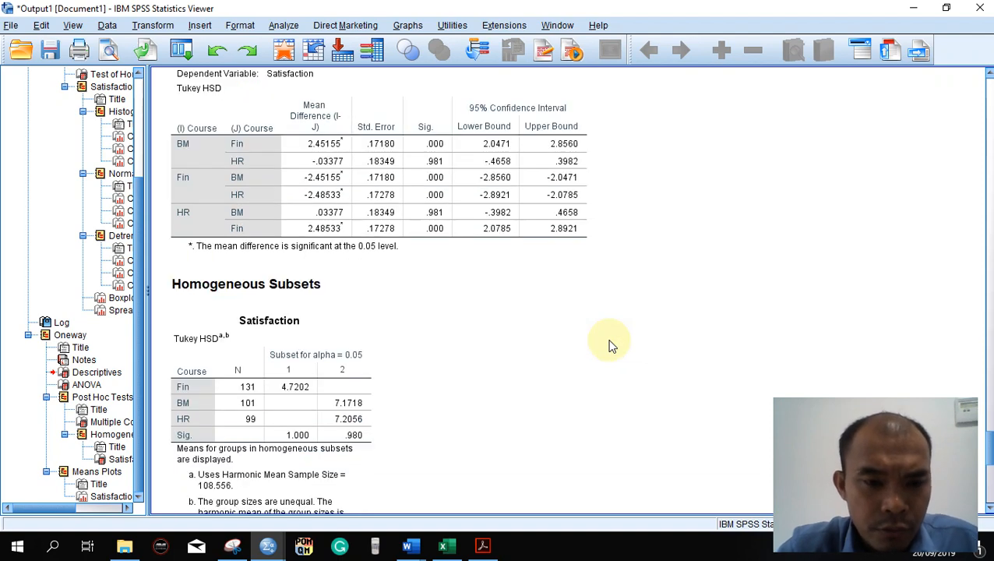
pyautogui.scroll(4, 610, 346)
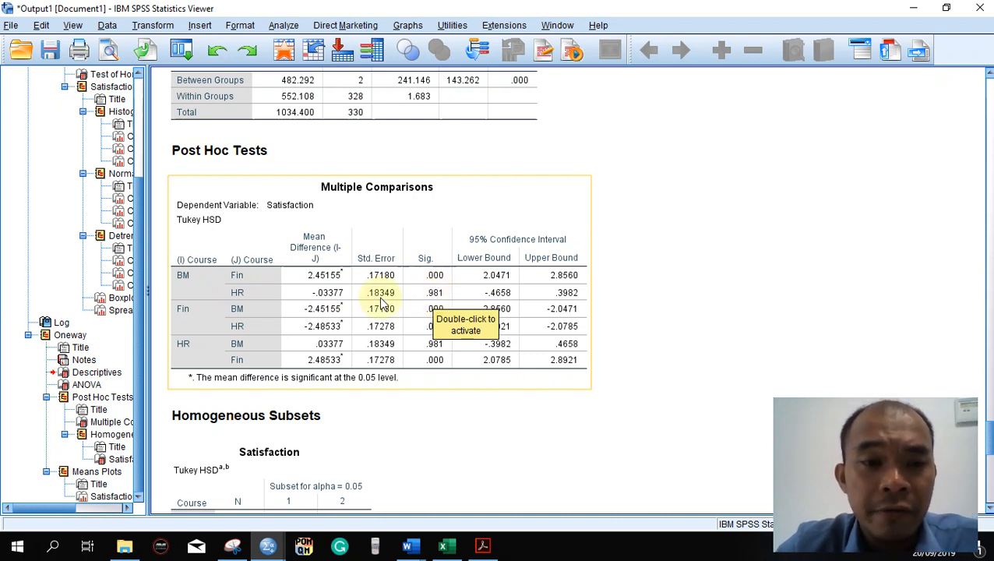
pyautogui.click(291, 347)
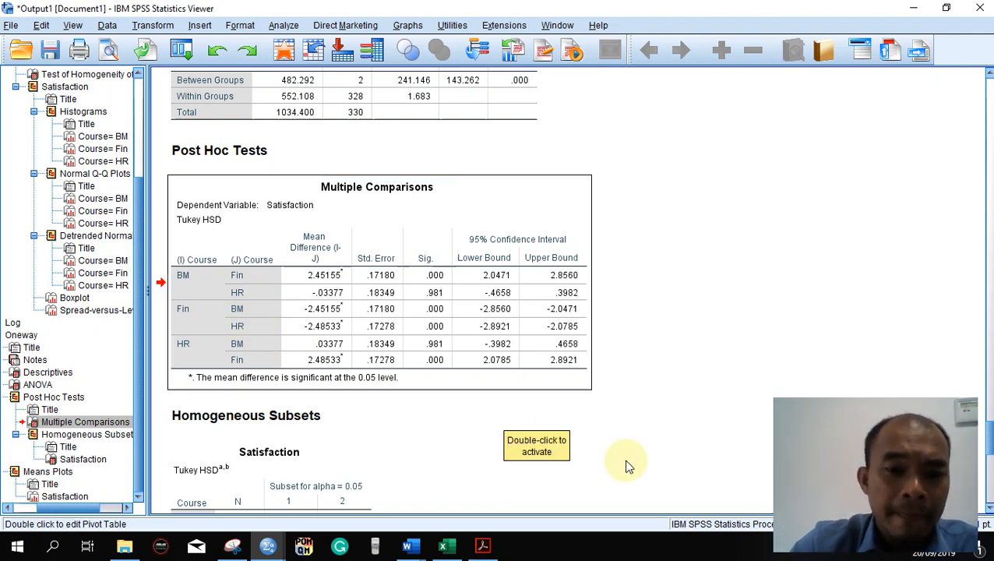
# - Review the Homogeneous Subsets table and the means plot of satisfaction by course
pyautogui.scroll(-3, 628, 465)
pyautogui.scroll(-3, 627, 465)
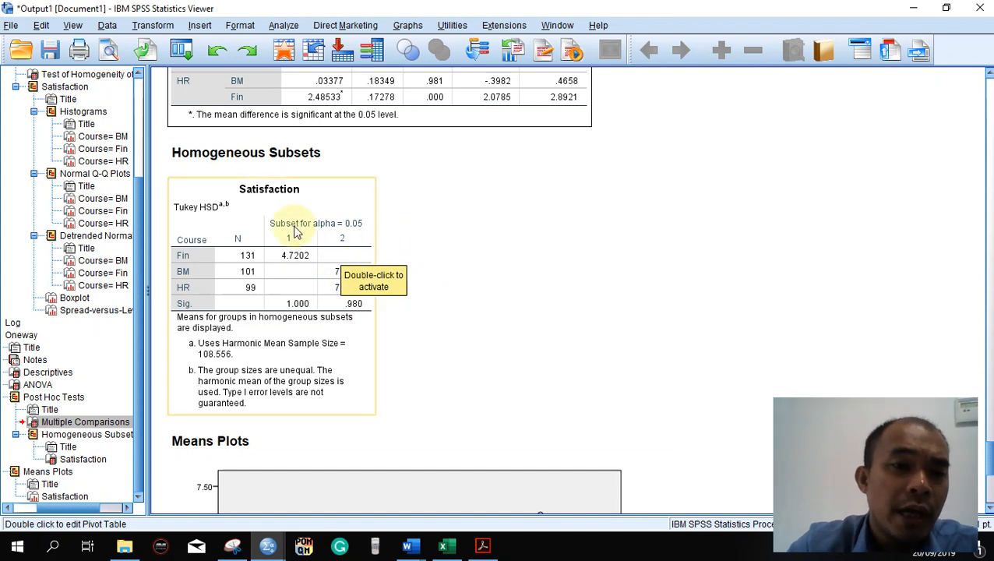
pyautogui.scroll(-5, 544, 236)
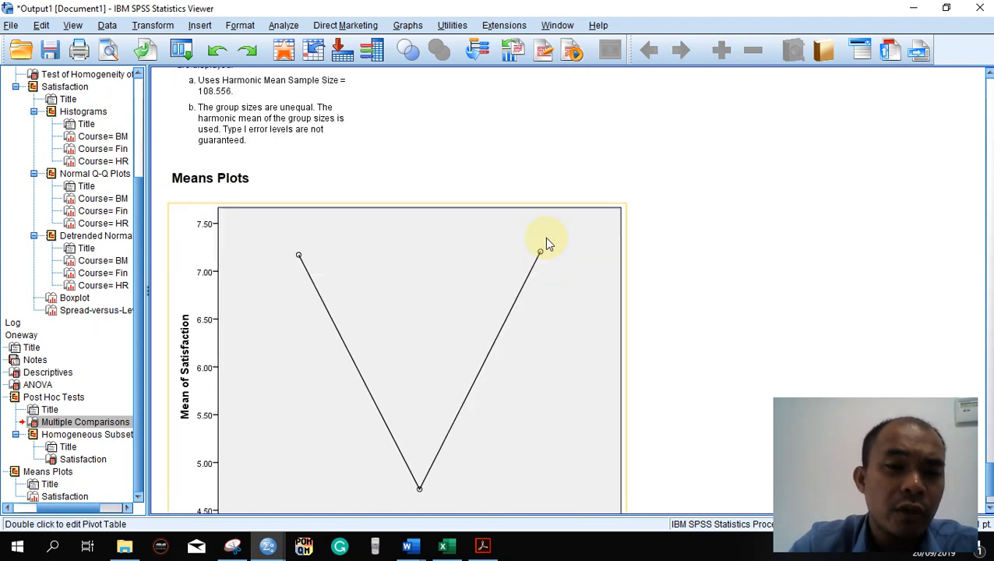
pyautogui.scroll(-2, 546, 244)
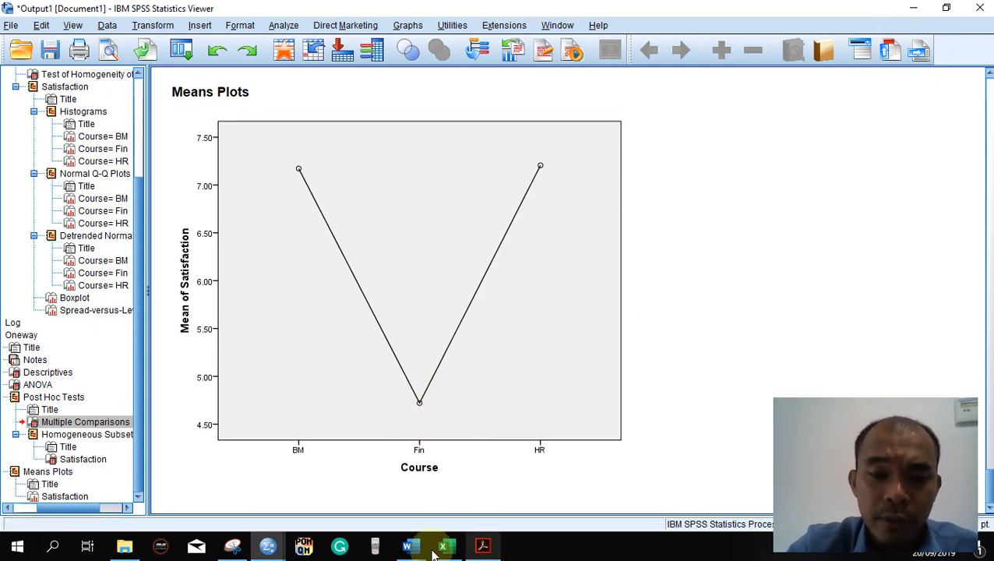
# - Return to the ANOVA document in Word and delete the entire old ANOVA table below the Table 2 Independent ANOVA caption
pyautogui.moveTo(406, 545)
pyautogui.click(336, 497)
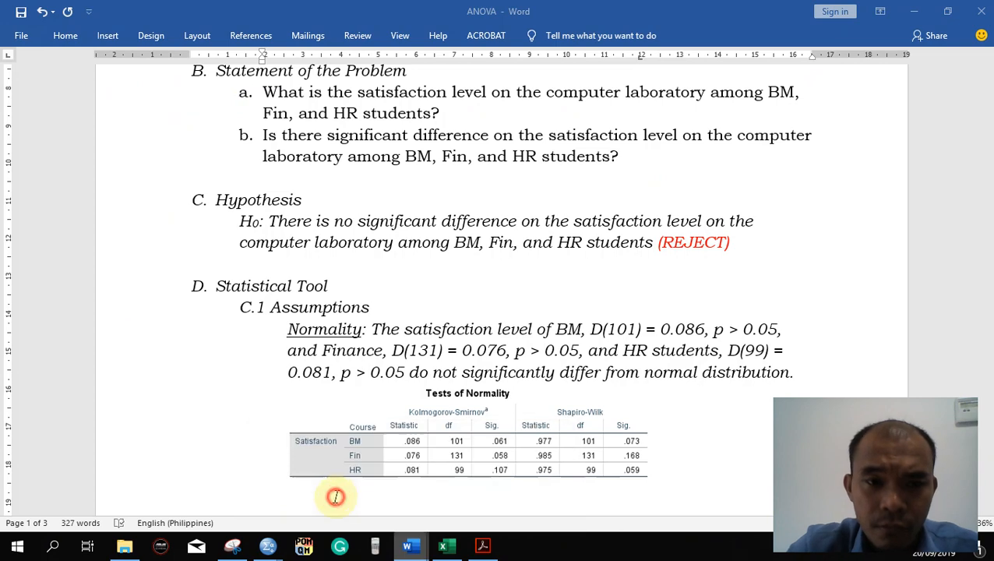
pyautogui.scroll(-1, 503, 304)
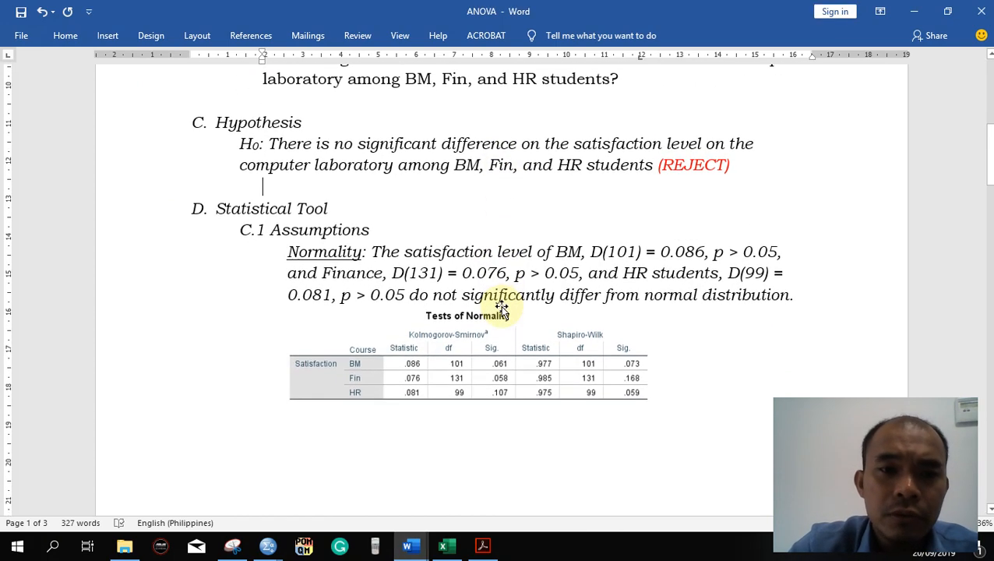
pyautogui.scroll(-10, 501, 307)
pyautogui.scroll(-6, 501, 306)
pyautogui.scroll(-5, 502, 306)
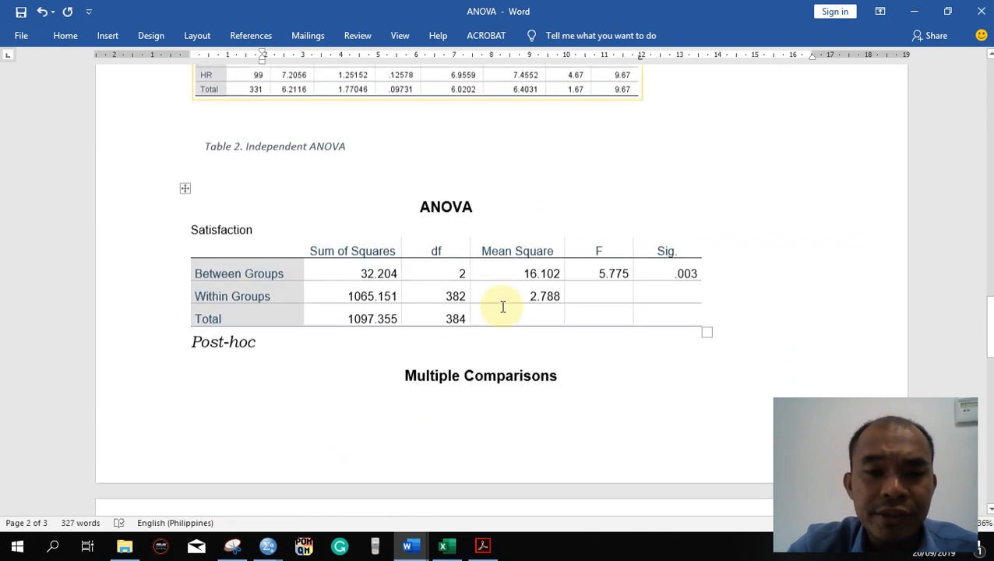
pyautogui.scroll(-1, 503, 306)
pyautogui.click(479, 265)
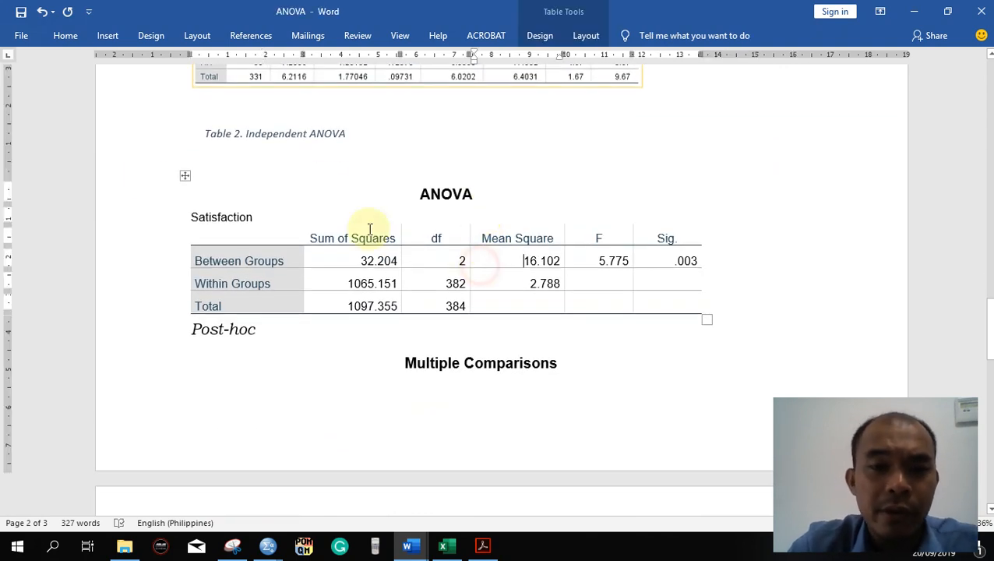
pyautogui.click(171, 182)
pyautogui.click(184, 174)
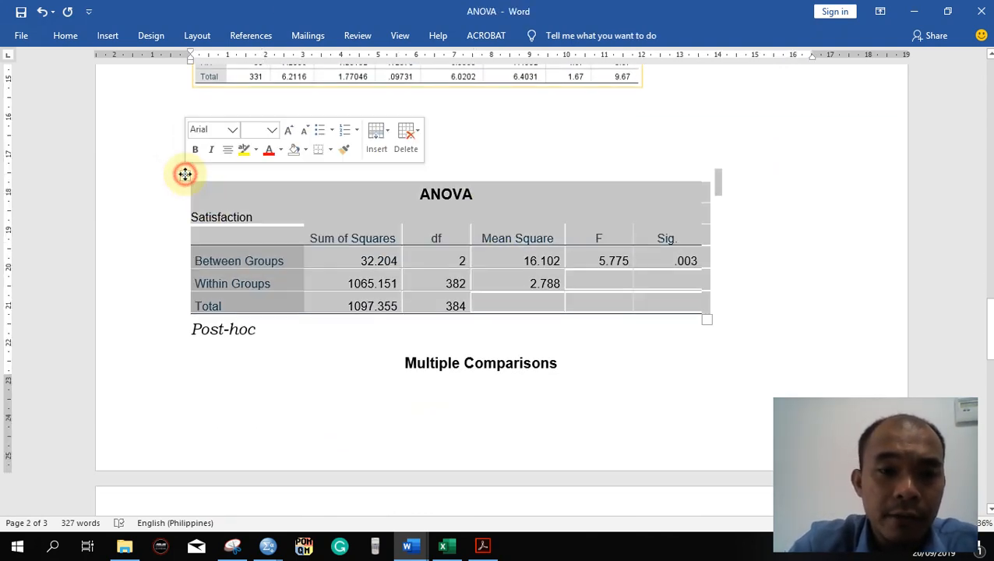
pyautogui.press('Delete')
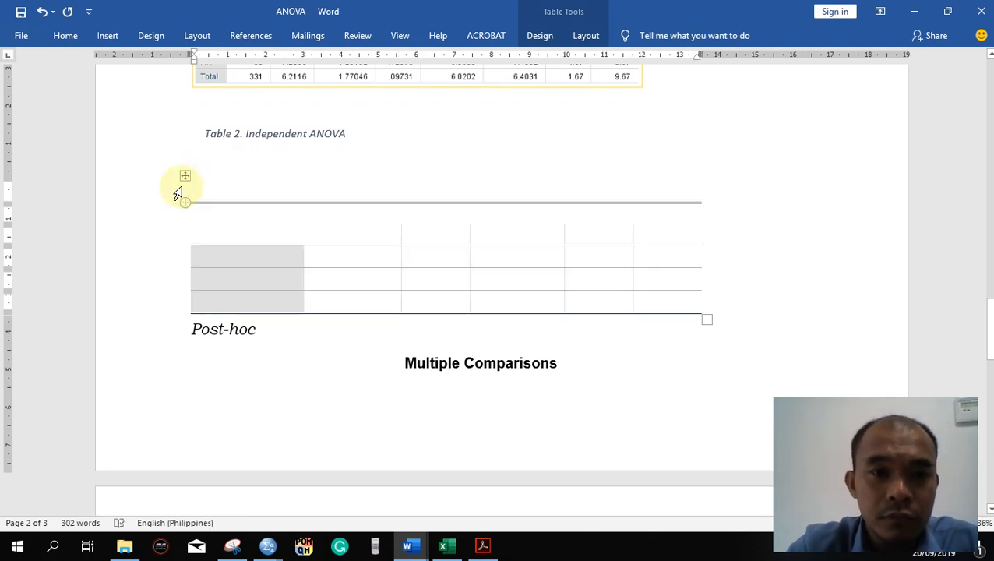
pyautogui.rightClick(180, 178)
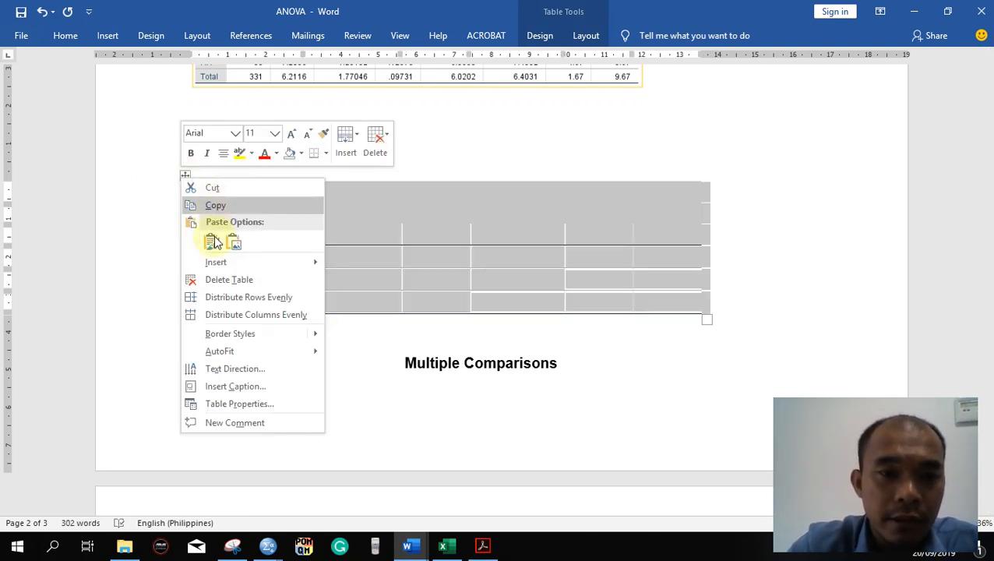
pyautogui.click(195, 278)
# - Switch to the SPSS output and capture the Oneway ANOVA table as a picture with Snipping Tool
pyautogui.hotkey('alt', 'Tab')
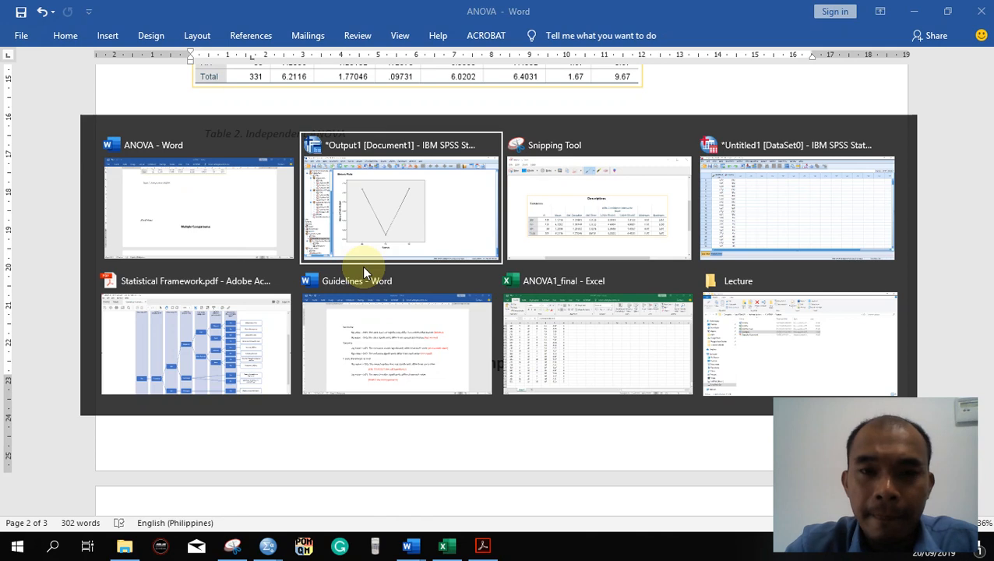
pyautogui.scroll(10, 362, 269)
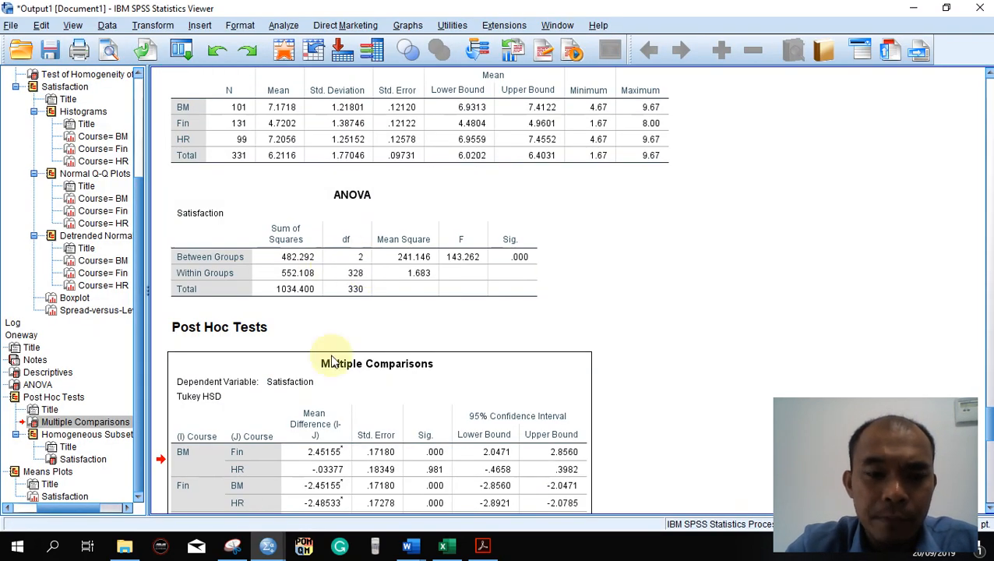
pyautogui.click(263, 531)
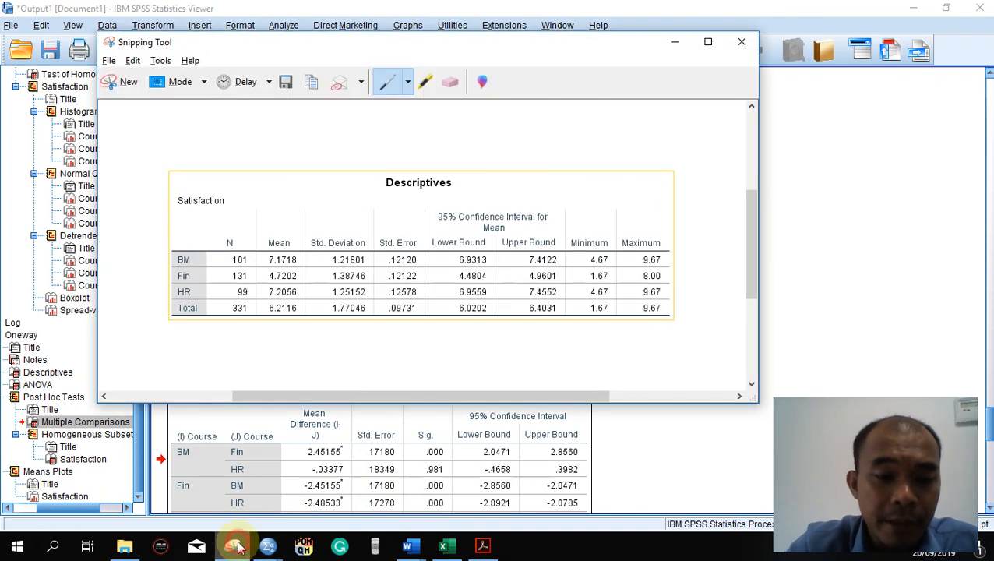
pyautogui.click(123, 80)
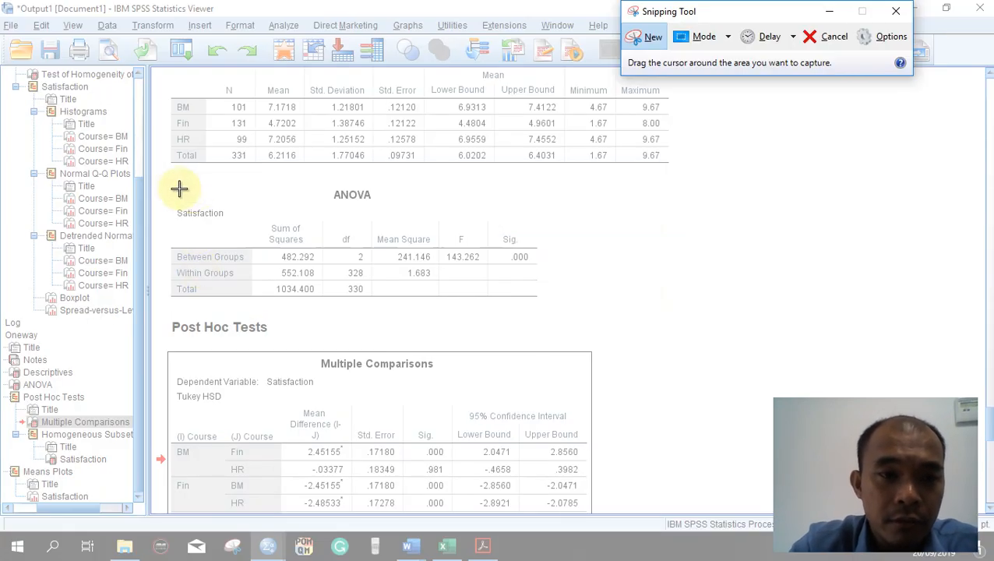
pyautogui.moveTo(167, 182); pyautogui.dragTo(542, 302)
# - Switch to the ANOVA document in Word, paste the captured ANOVA table below the Table 2 caption, and shrink it proportionally to about 11.5 cm wide
pyautogui.hotkey('alt', 'Tab')
pyautogui.hotkey('alt', 'Tab')
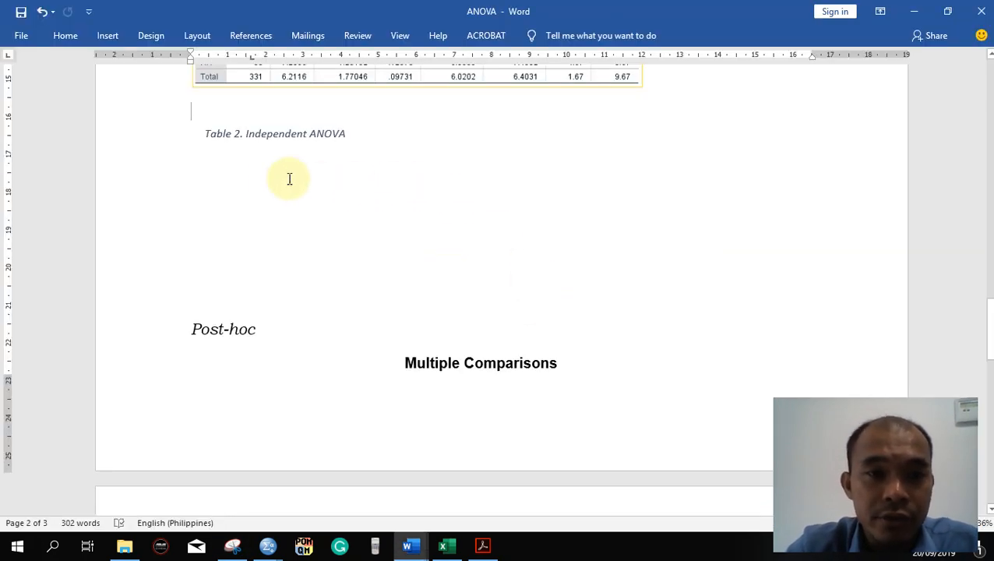
pyautogui.click(280, 176)
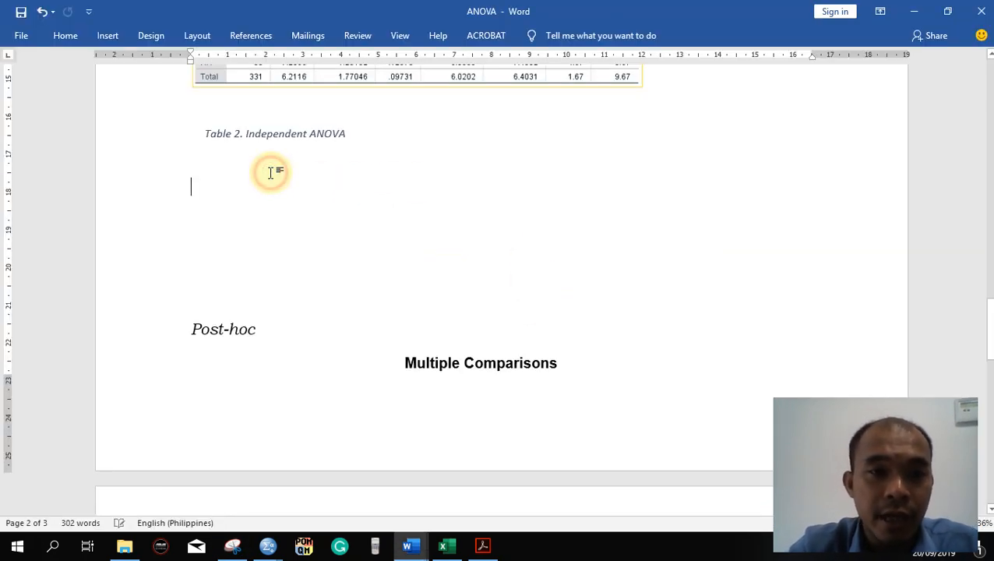
pyautogui.hotkey('ctrl', 'v')
pyautogui.click(605, 316)
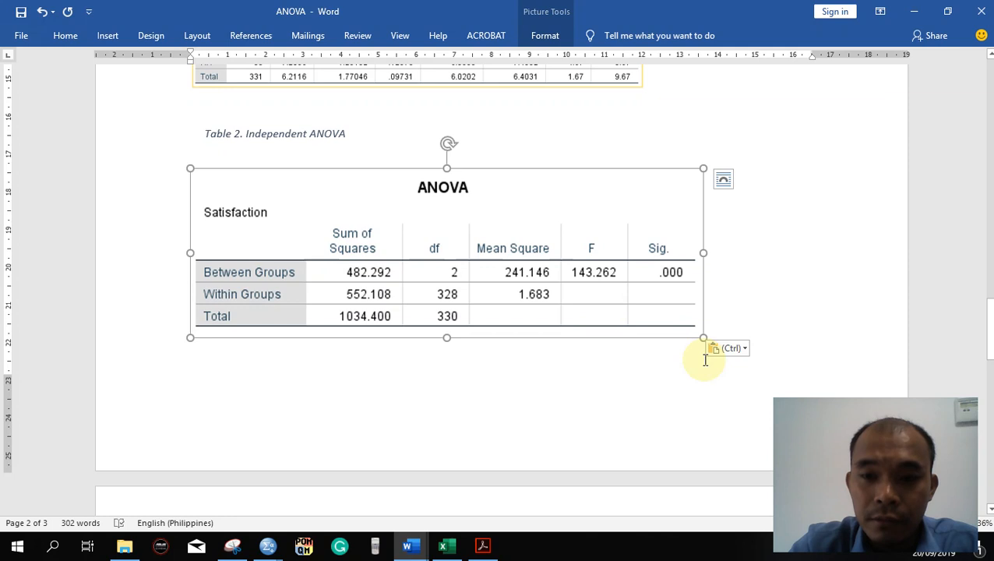
pyautogui.moveTo(702, 337); pyautogui.dragTo(620, 310)
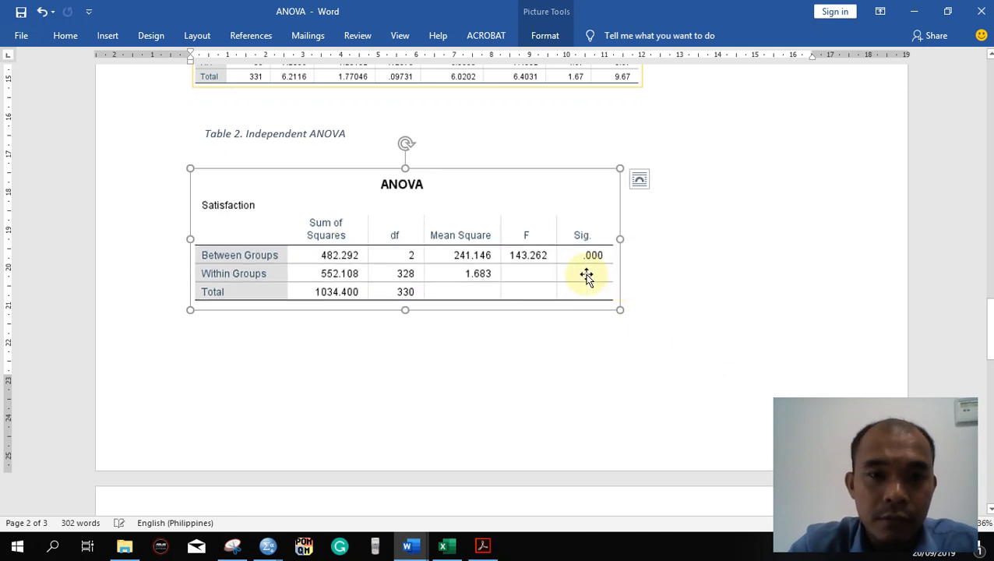
pyautogui.click(747, 224)
# - Delete the old Multiple Comparisons table under the Post-hoc heading
pyautogui.scroll(-8, 749, 226)
pyautogui.scroll(-3, 749, 226)
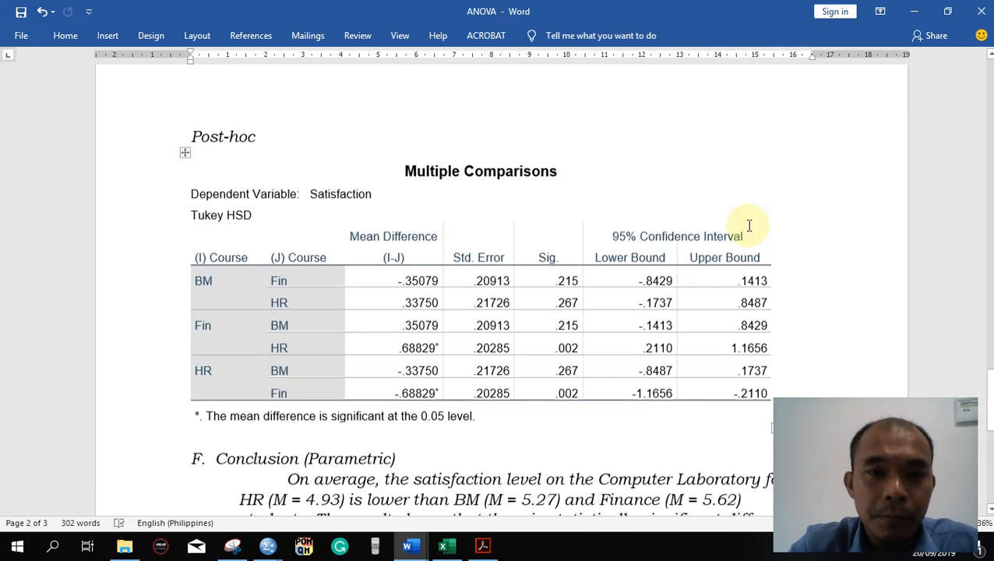
pyautogui.rightClick(181, 157)
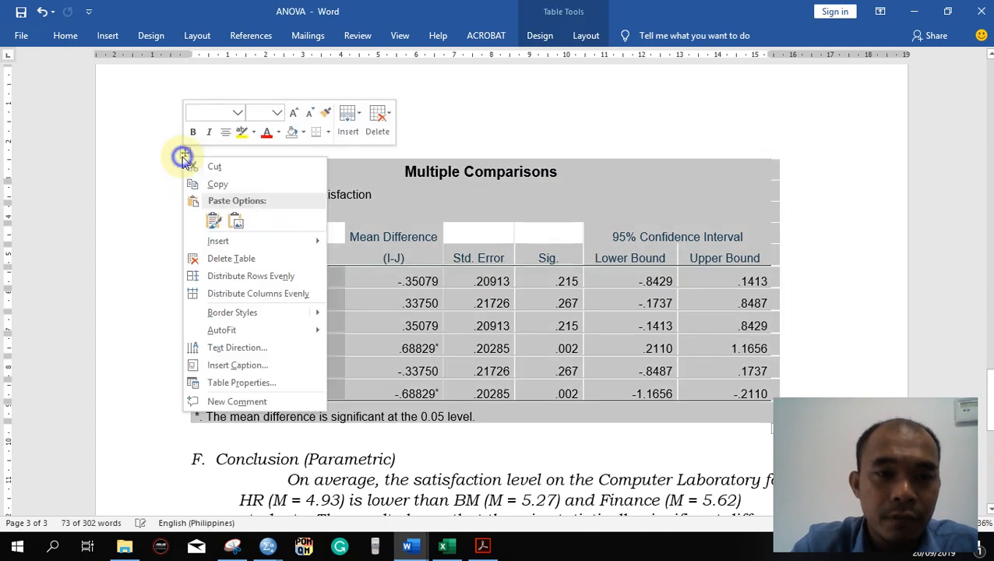
pyautogui.click(245, 258)
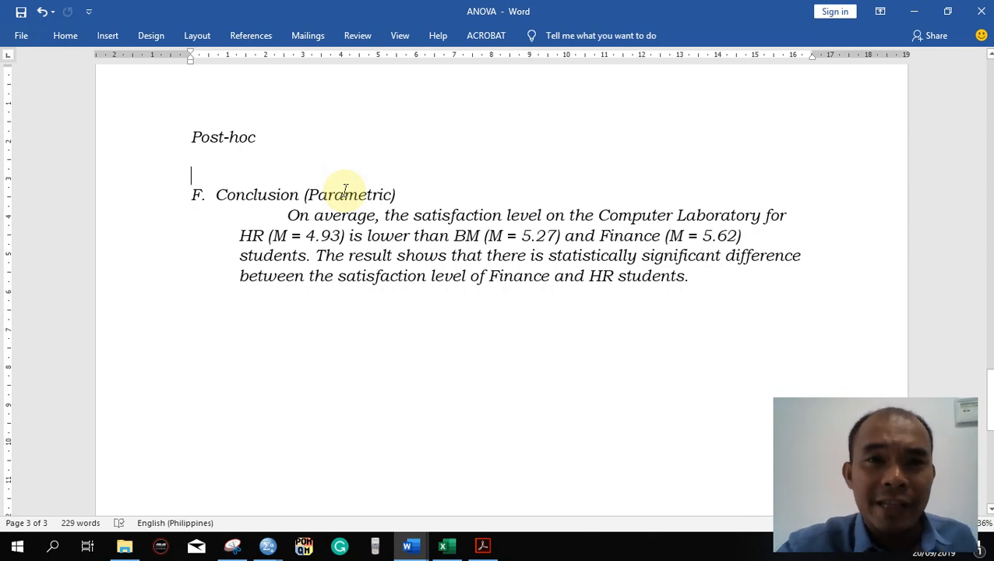
# - Remove the empty lines above the Post-hoc heading in the ANOVA document
pyautogui.scroll(8, 345, 192)
pyautogui.scroll(-2, 437, 255)
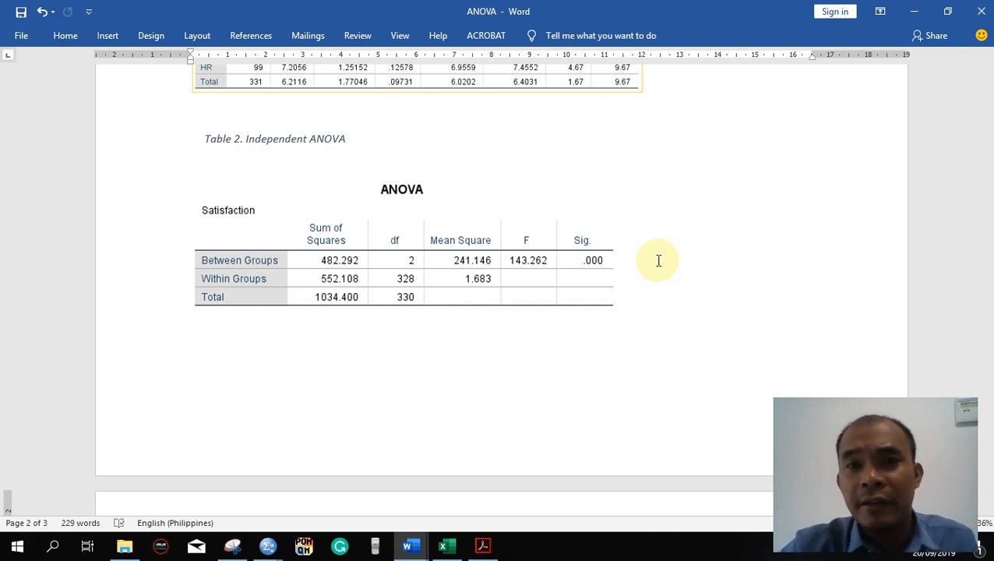
pyautogui.scroll(-6, 658, 261)
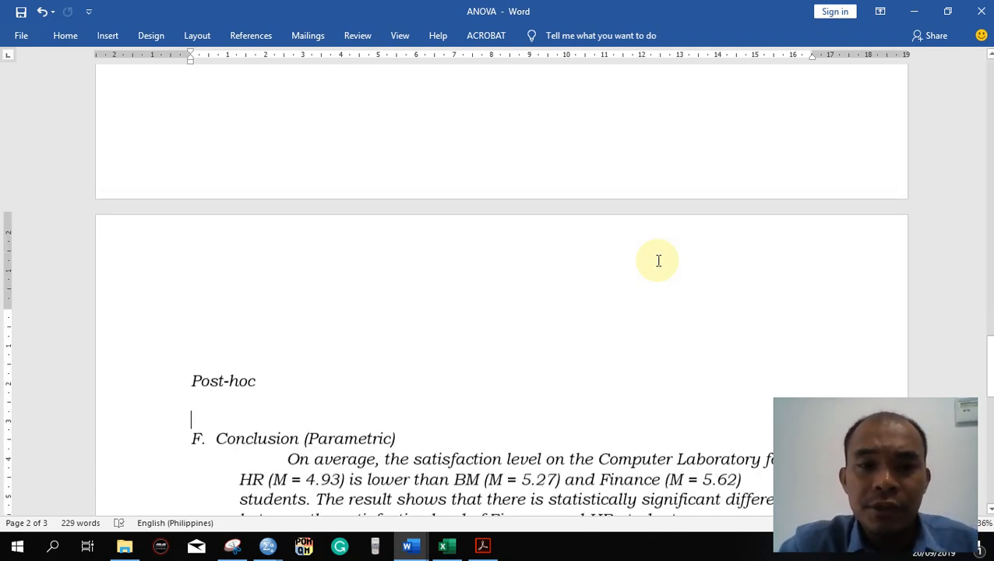
pyautogui.click(361, 277)
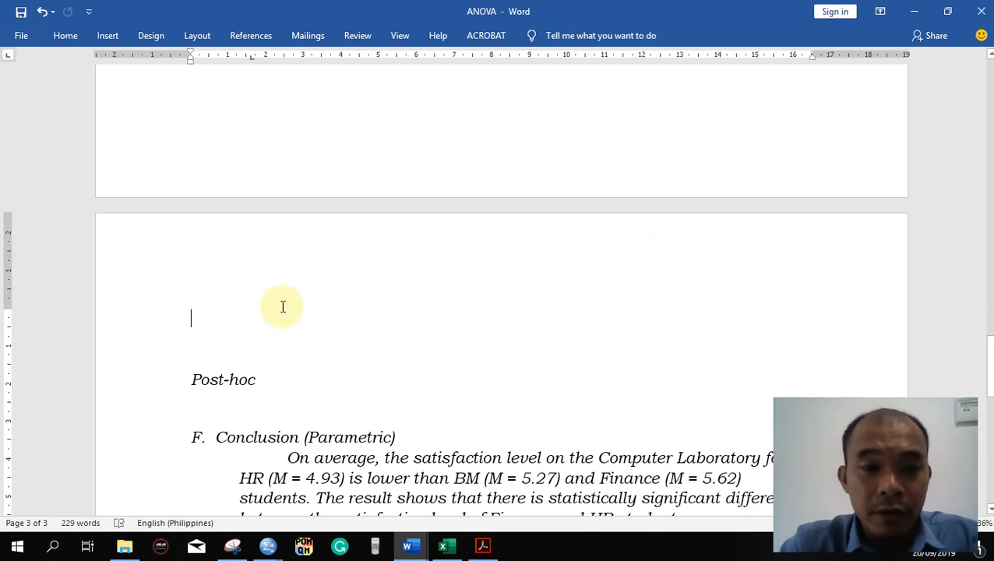
pyautogui.press('Delete')
pyautogui.press('Delete')
# - Switch to the SPSS output and capture the Tukey HSD Multiple Comparisons table as a picture with Snipping Tool
pyautogui.hotkey('alt', 'Tab')
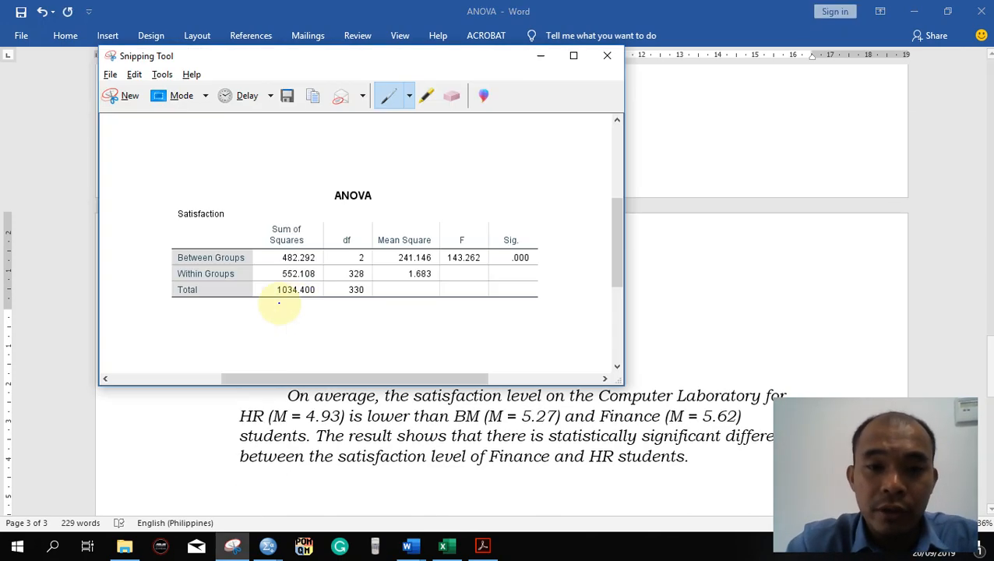
pyautogui.hotkey('alt', 'Tab')
pyautogui.press('Tab')
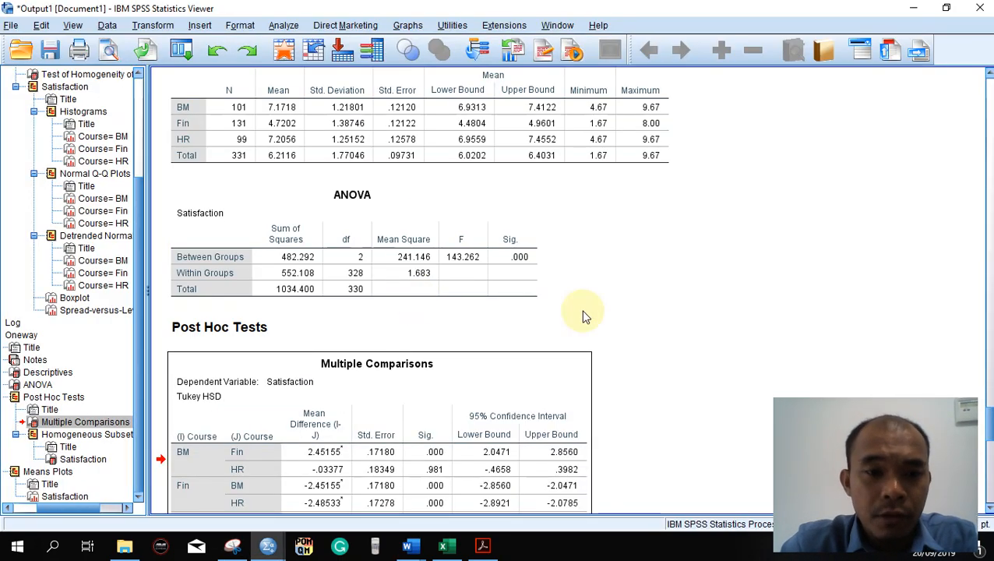
pyautogui.scroll(-5, 583, 313)
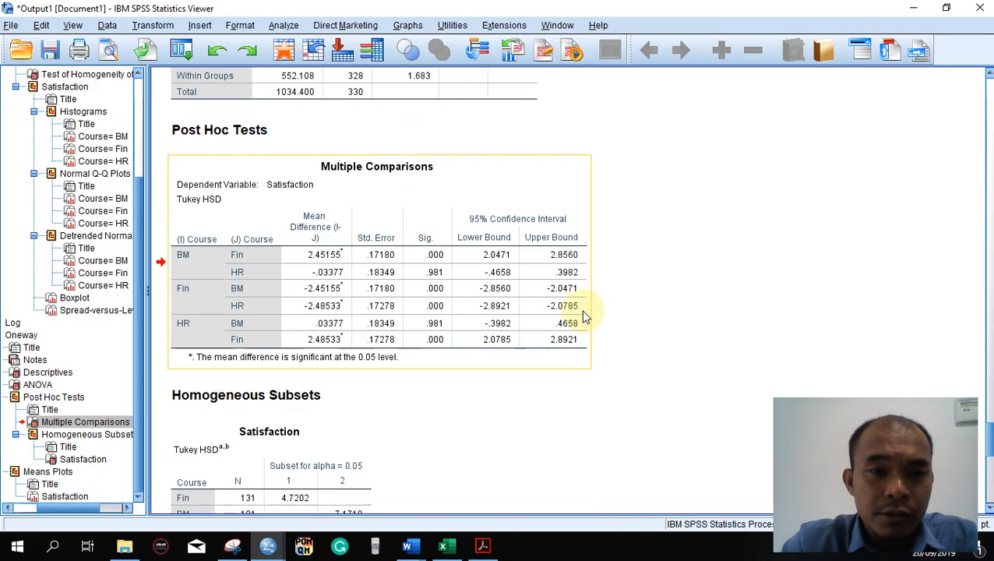
pyautogui.click(233, 545)
pyautogui.hotkey('ctrl', 'n')
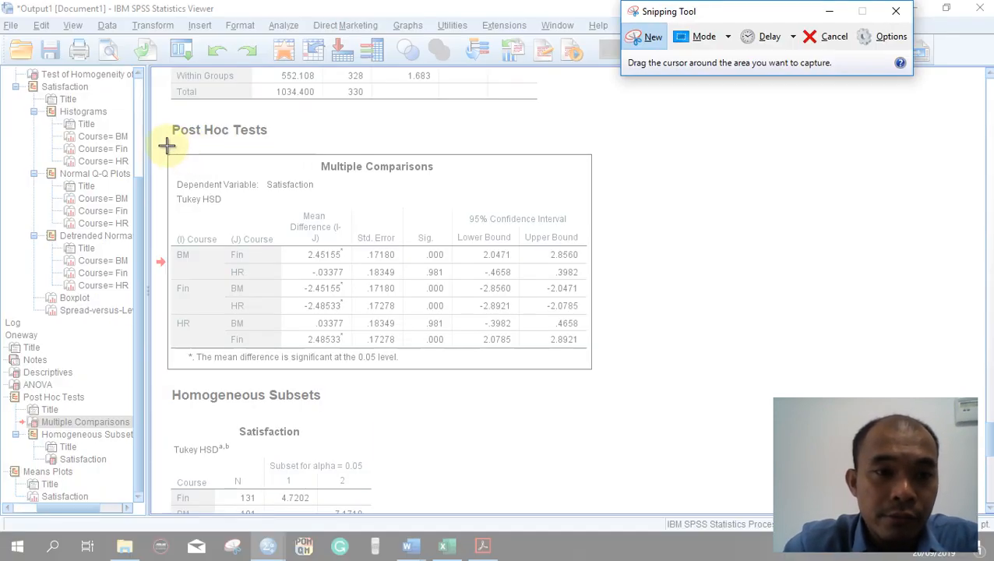
pyautogui.moveTo(160, 147); pyautogui.dragTo(598, 376)
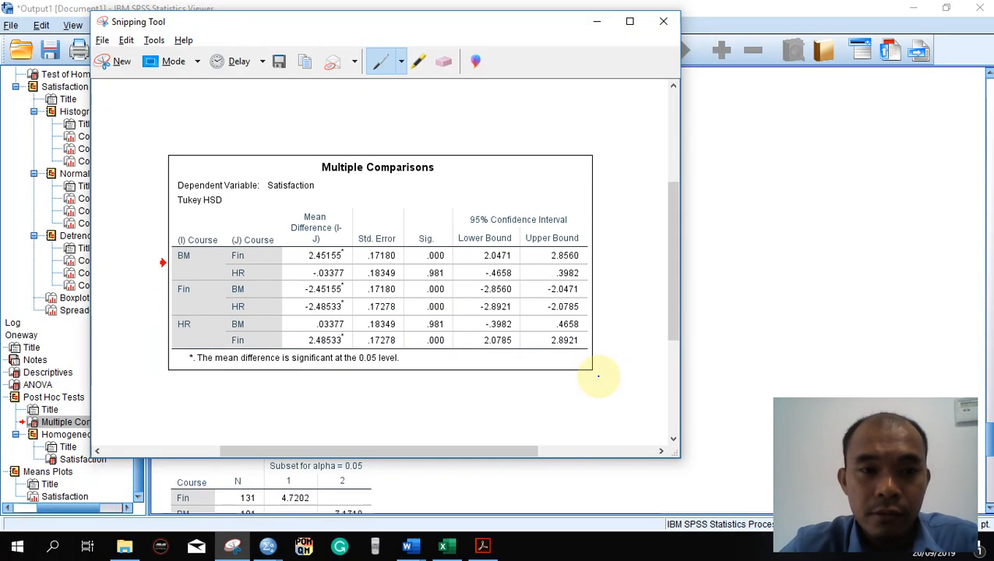
# - Switch to the ANOVA document in Word, paste the captured Multiple Comparisons table below the Post-hoc heading, and shrink it proportionally to about 11.3 cm wide
pyautogui.hotkey('alt', 'Tab')
pyautogui.press('Tab')
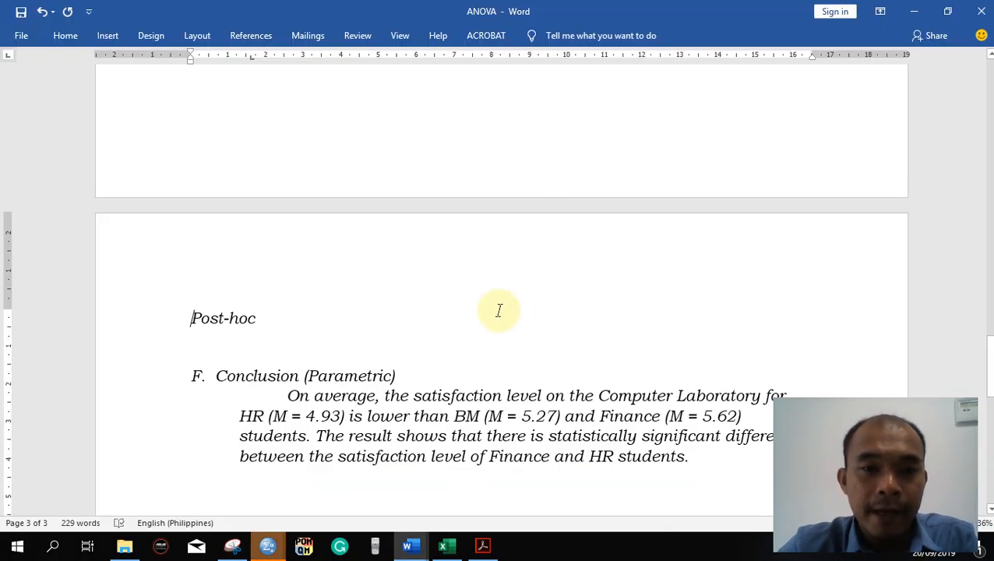
pyautogui.click(306, 339)
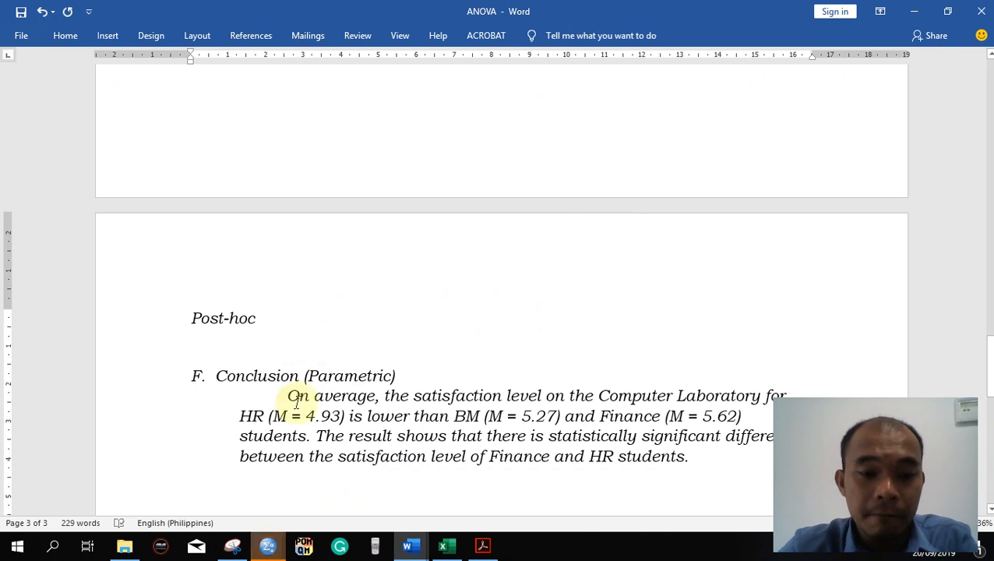
pyautogui.hotkey('ctrl', 'v')
pyautogui.click(515, 333)
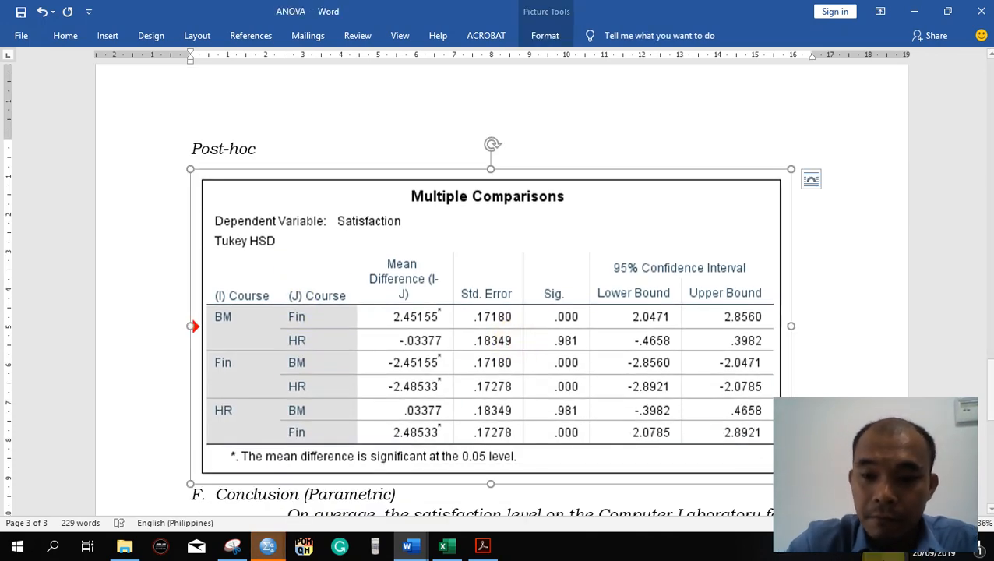
pyautogui.scroll(-5, 696, 229)
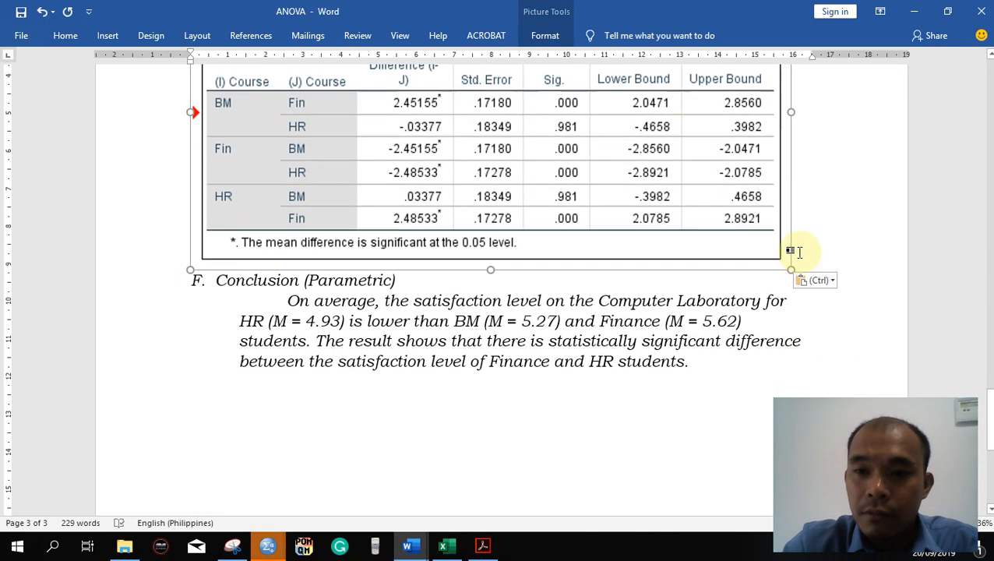
pyautogui.moveTo(791, 269); pyautogui.dragTo(616, 166)
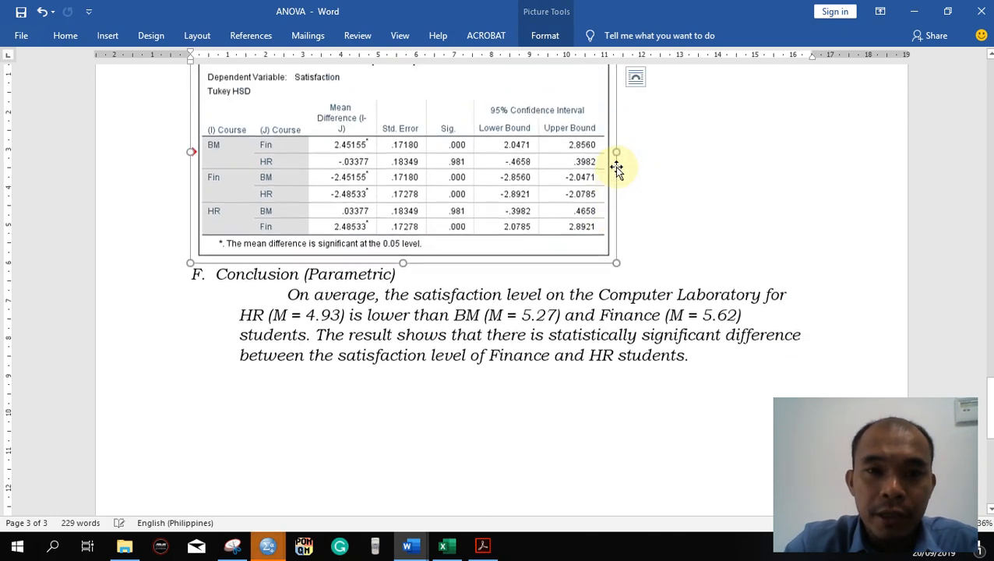
# - Add two blank lines between the Multiple Comparisons picture and the Conclusion (Parametric) heading
pyautogui.click(692, 152)
pyautogui.press('Return')
pyautogui.press('Return')
pyautogui.scroll(2, 692, 152)
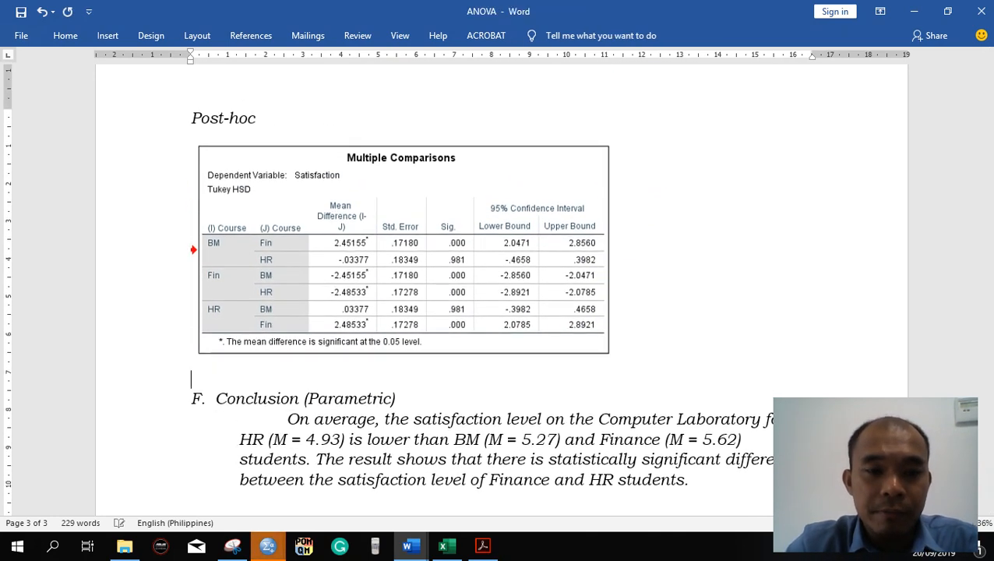
# - Switch to the SPSS output and capture the Means Plots chart with its title as a picture with Snipping Tool
pyautogui.hotkey('alt', 'Tab')
pyautogui.hotkey('alt', 'Tab')
pyautogui.hotkey('alt', 'Tab')
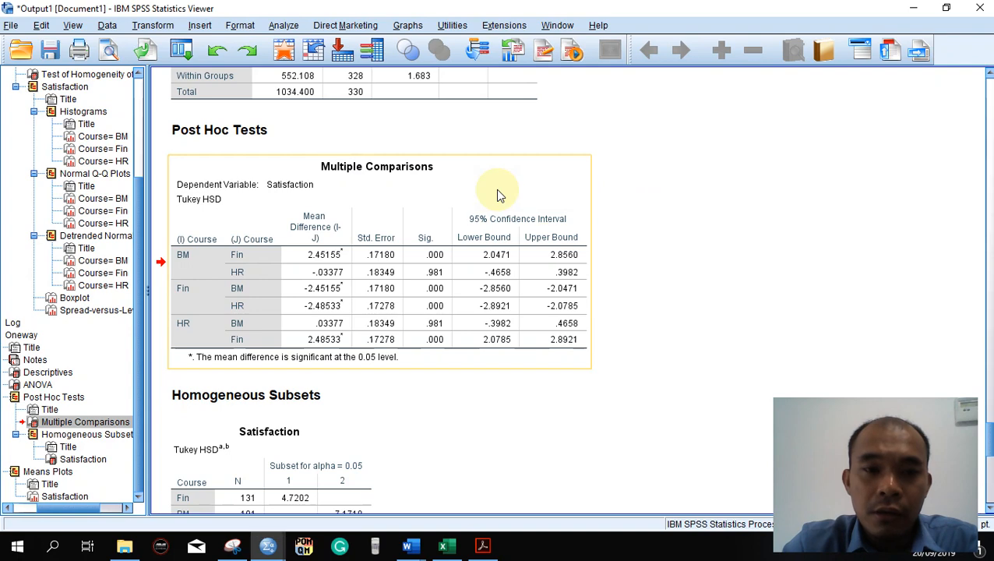
pyautogui.scroll(-10, 578, 246)
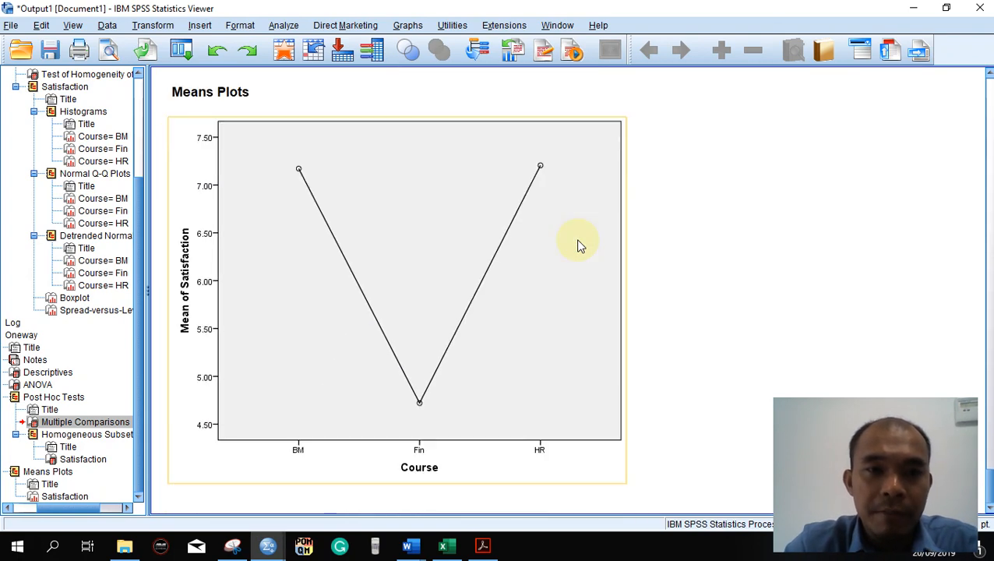
pyautogui.click(232, 546)
pyautogui.hotkey('ctrl', 'n')
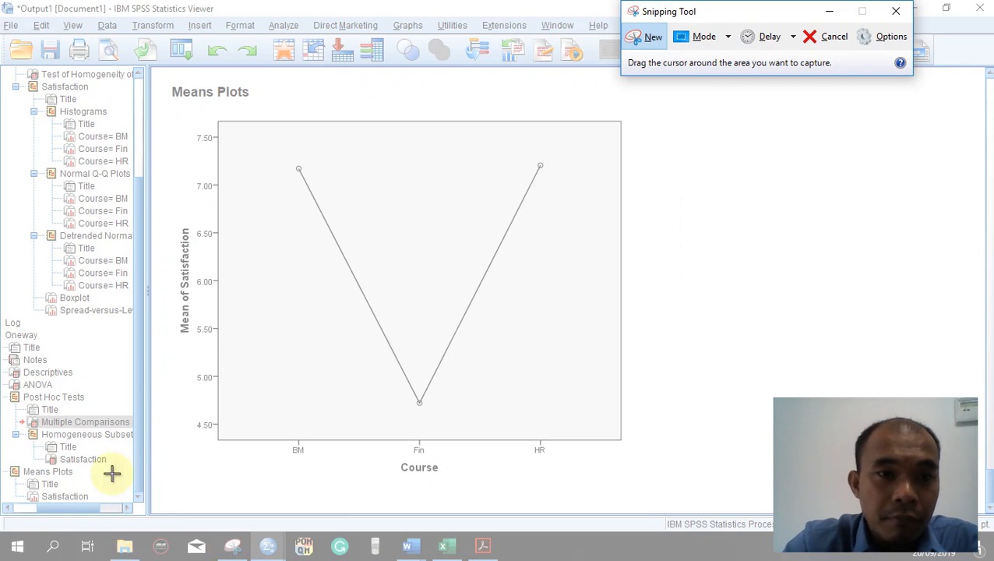
pyautogui.moveTo(166, 84); pyautogui.dragTo(630, 478)
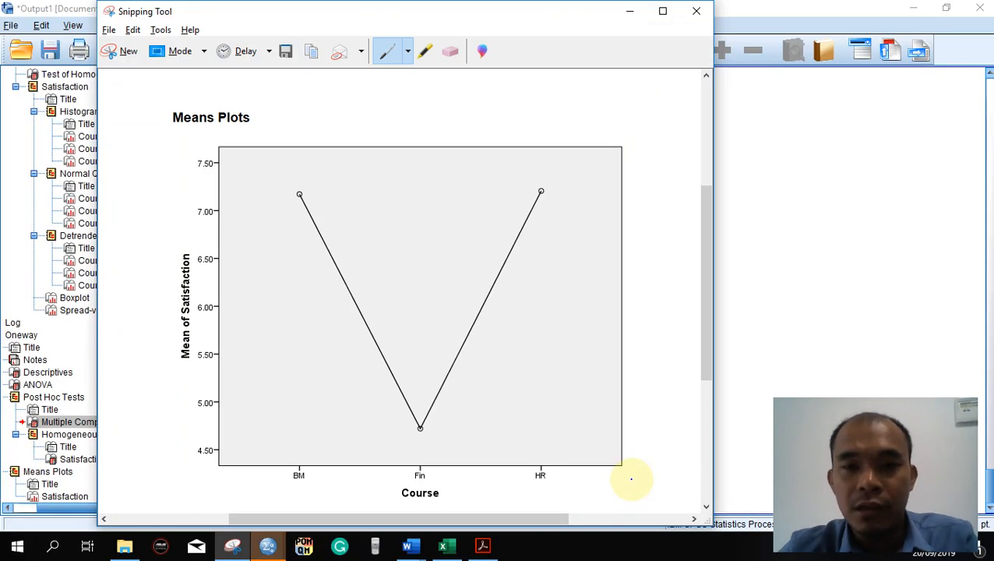
# - Switch to the ANOVA document in Word, paste the Means Plots picture above the Conclusion (Parametric) heading, and shrink it proportionally to about 9 cm wide
pyautogui.hotkey('alt', 'Tab')
pyautogui.scroll(-2, 588, 395)
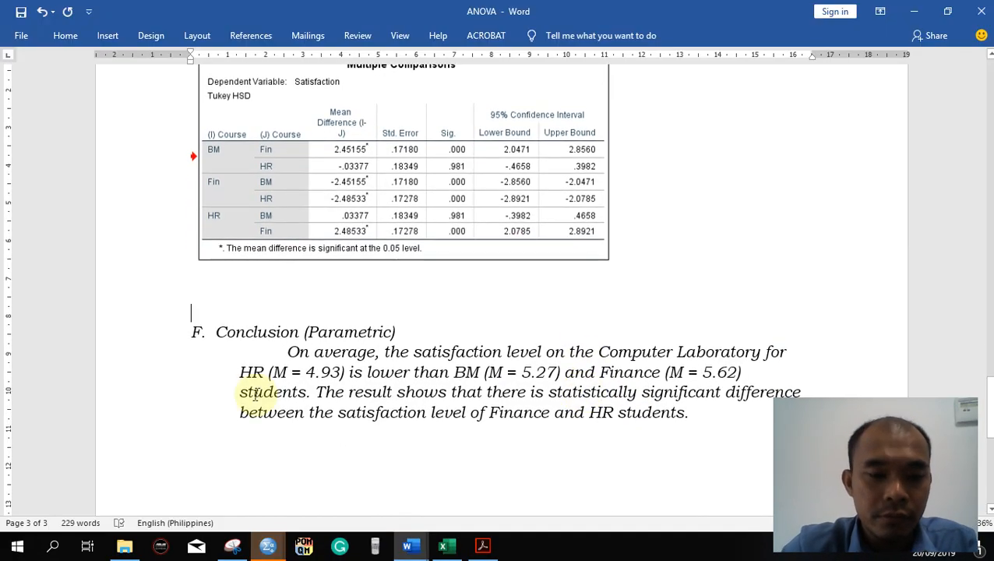
pyautogui.hotkey('ctrl', 'v')
pyautogui.click(432, 352)
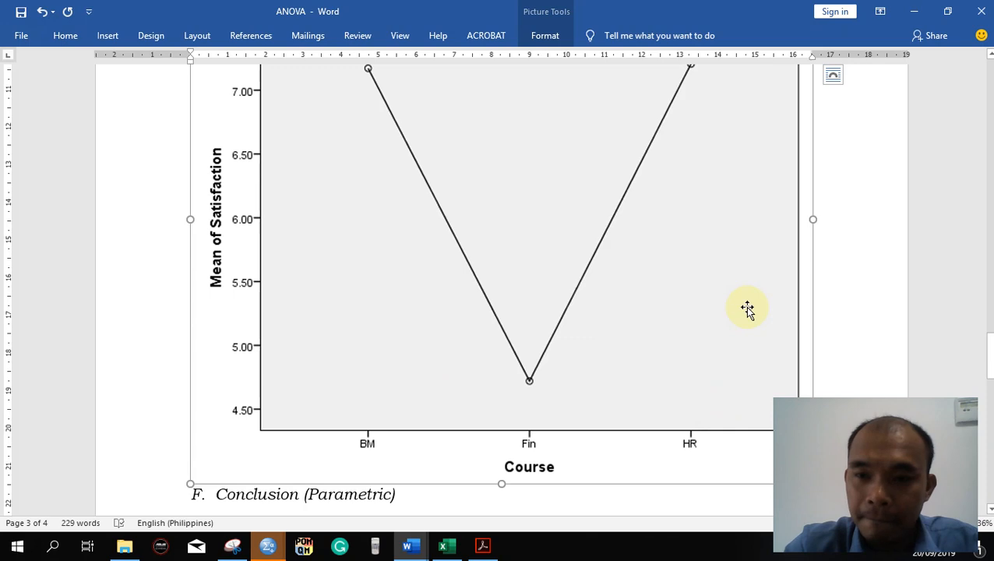
pyautogui.scroll(-2, 747, 311)
pyautogui.moveTo(814, 331); pyautogui.dragTo(664, 205)
pyautogui.scroll(8, 517, 88)
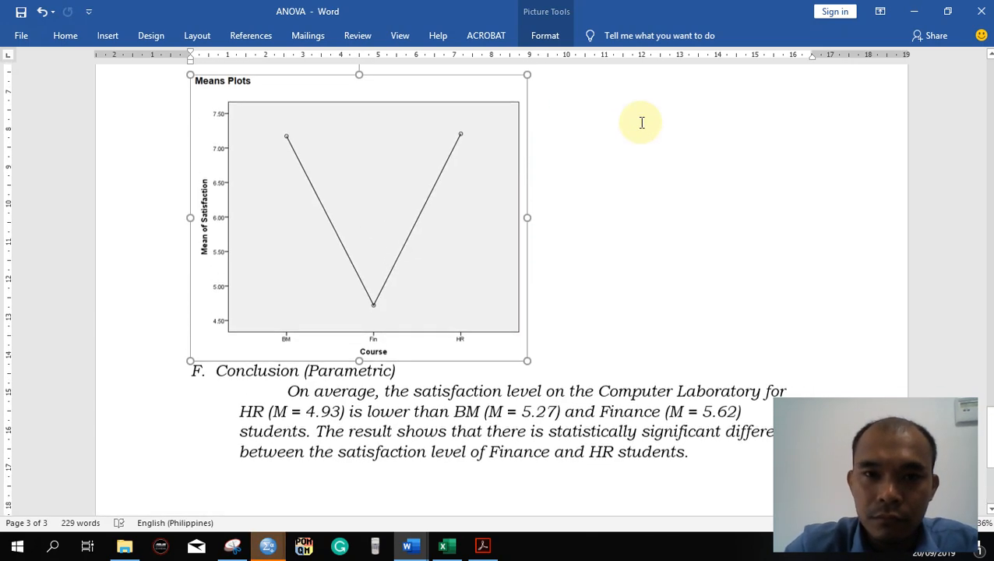
pyautogui.scroll(-6, 640, 123)
pyautogui.scroll(3, 640, 123)
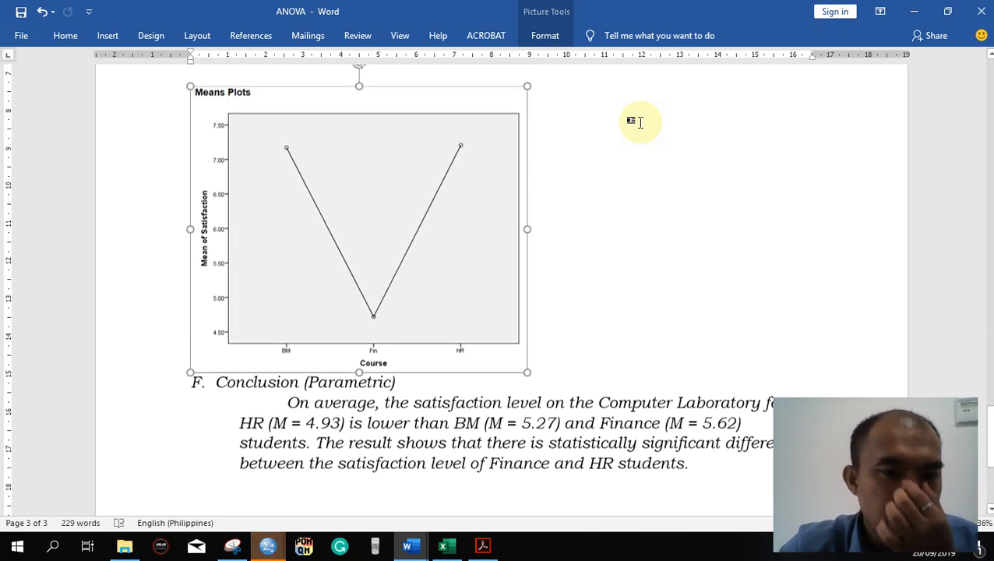
pyautogui.scroll(-3, 640, 122)
pyautogui.click(604, 138)
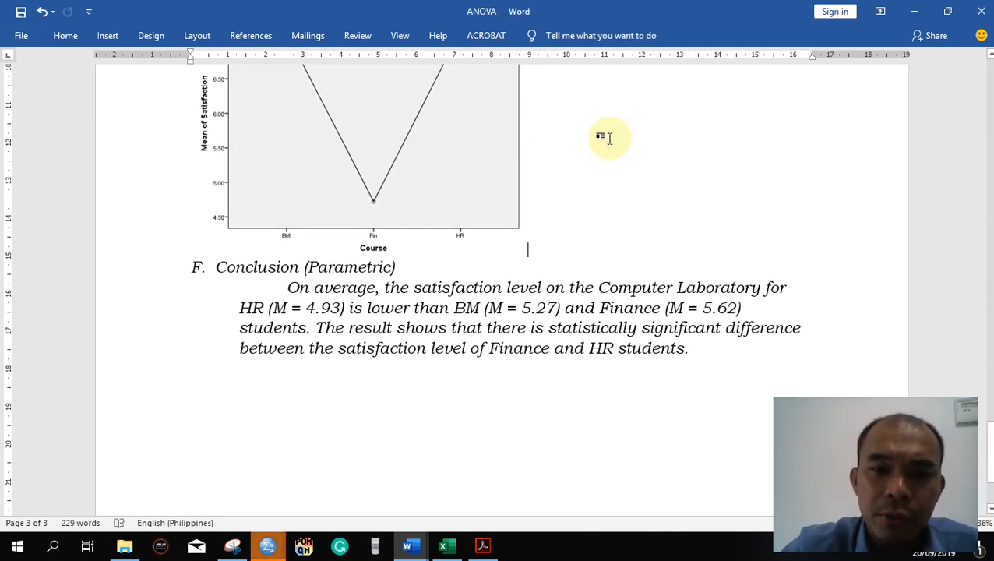
# - Rewrite the Conclusion to say Finance (M = 4.72) is lower than BM (M = 7.17) and HR (M = 7.21), with Finance differing significantly from both
pyautogui.scroll(1, 609, 138)
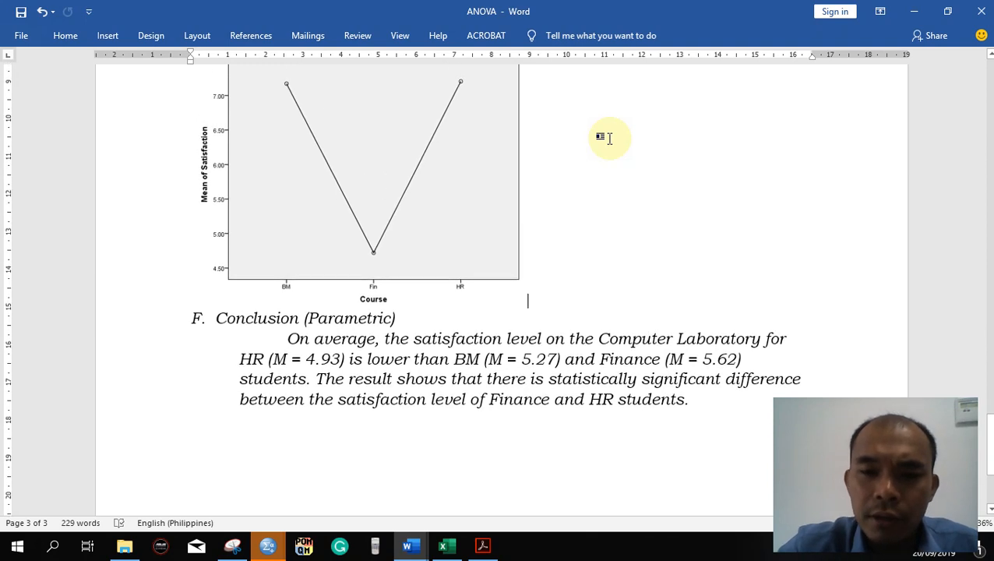
pyautogui.scroll(-2, 609, 138)
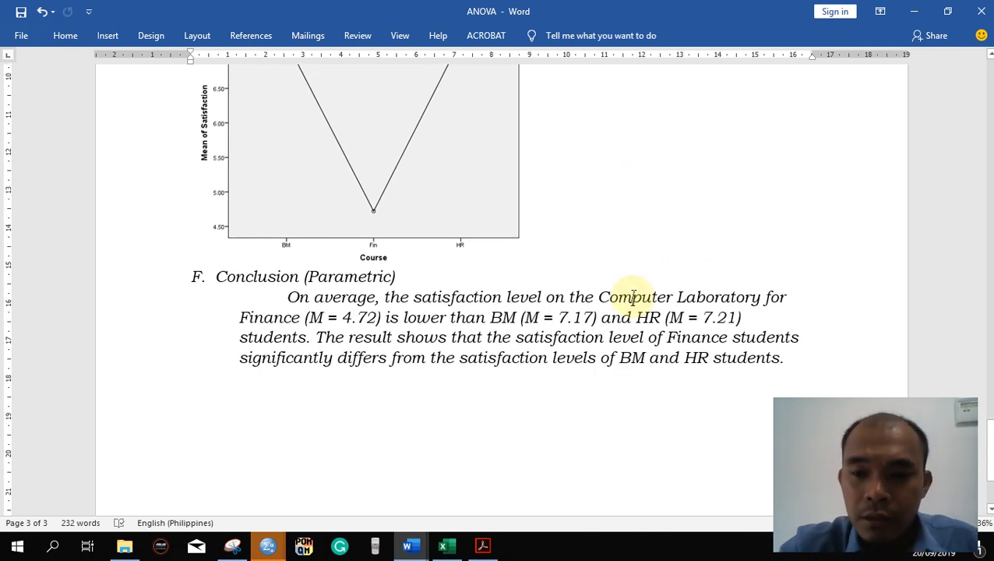
pyautogui.click(587, 260)
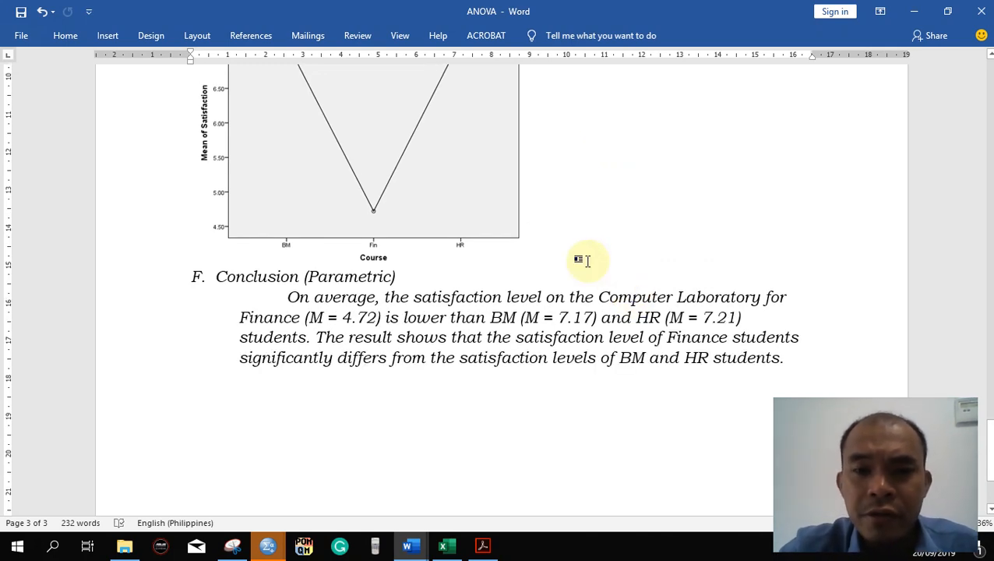
pyautogui.scroll(2, 588, 260)
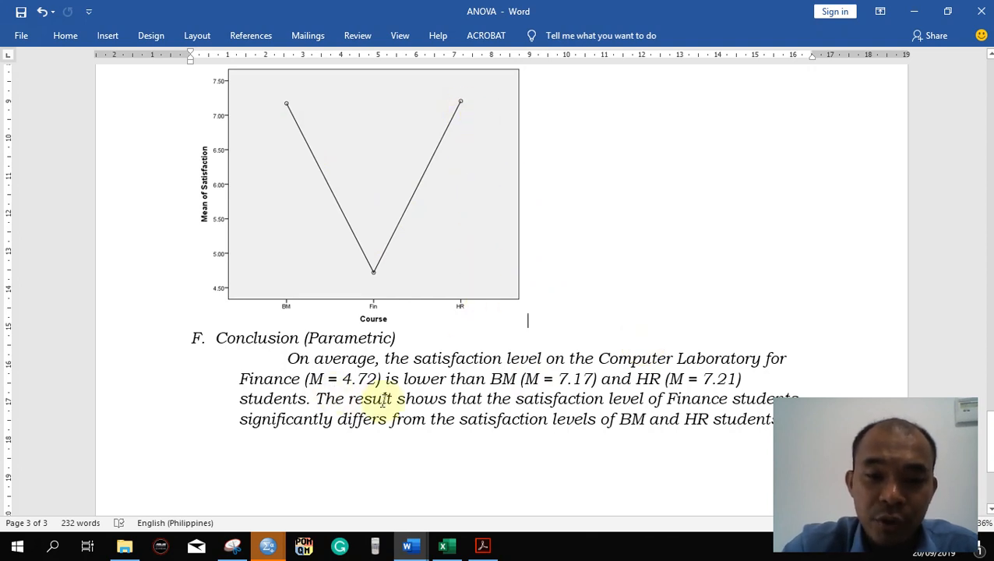
pyautogui.scroll(-2, 383, 402)
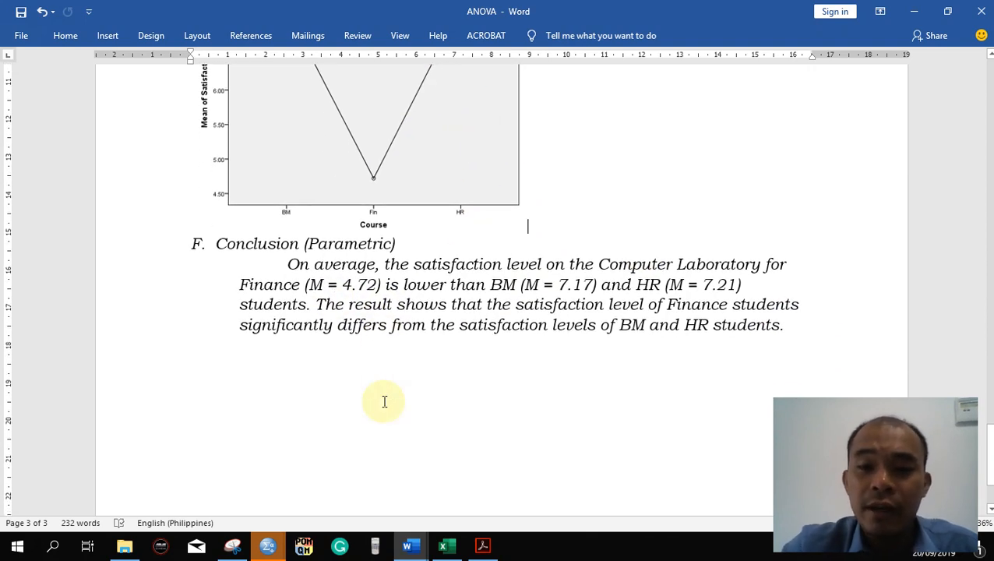